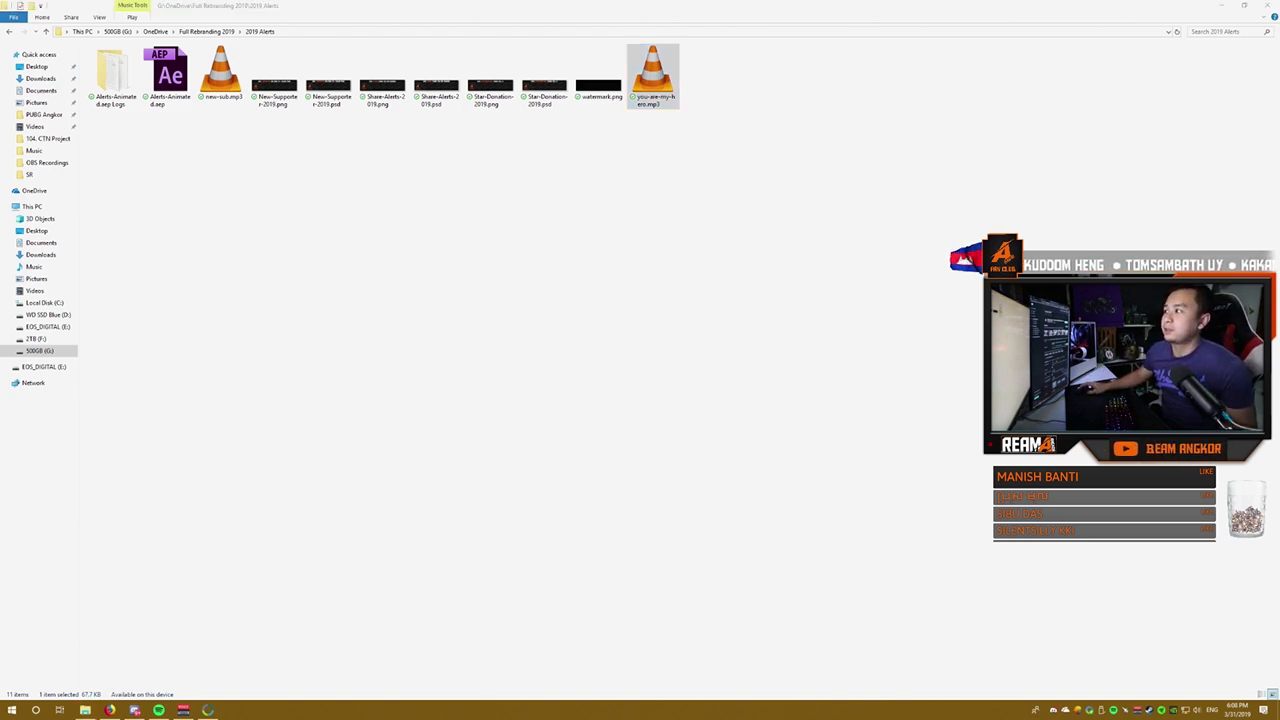
Close the 2019 Alerts file window and log out of the Streamlabs account
left_click(1266, 6)
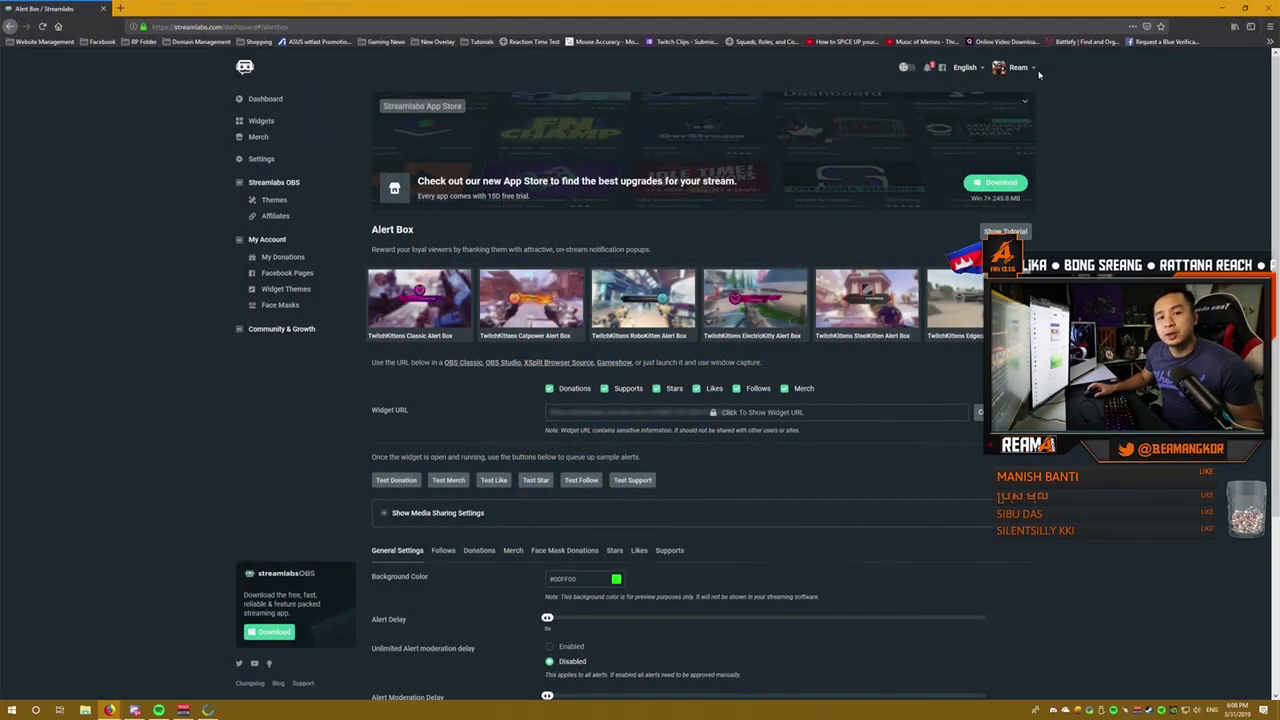
left_click(1030, 68)
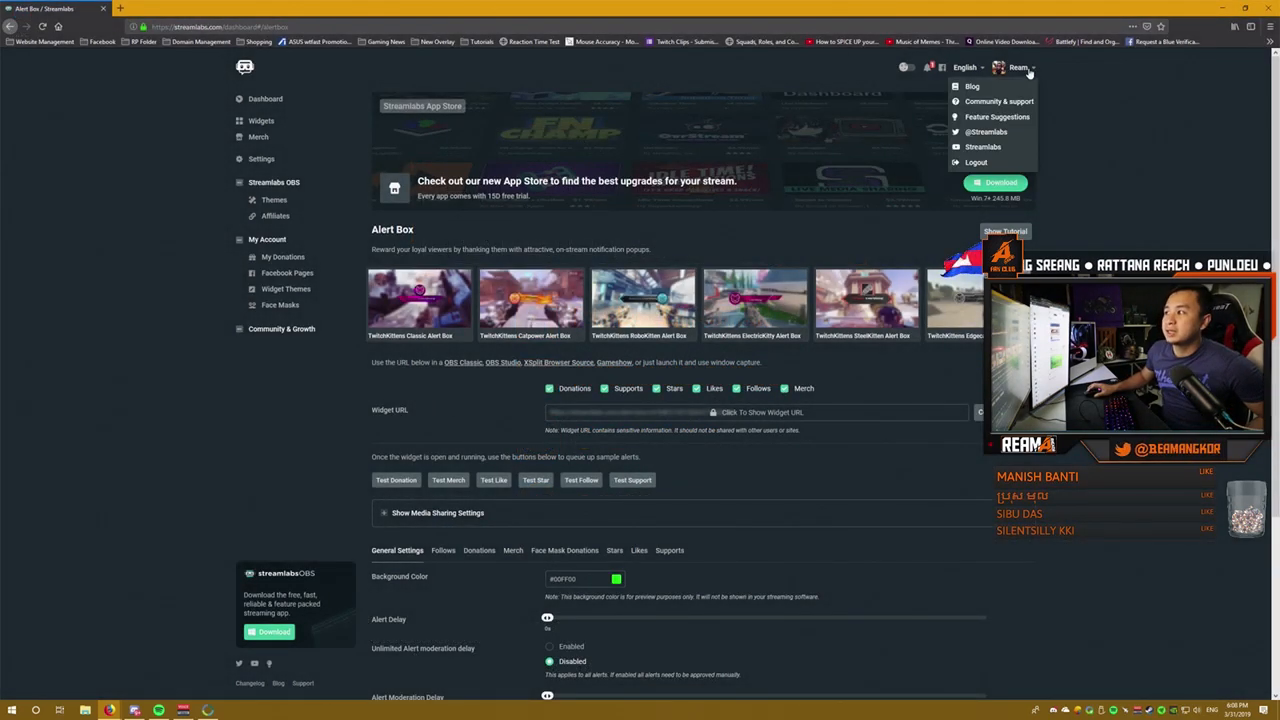
left_click(980, 162)
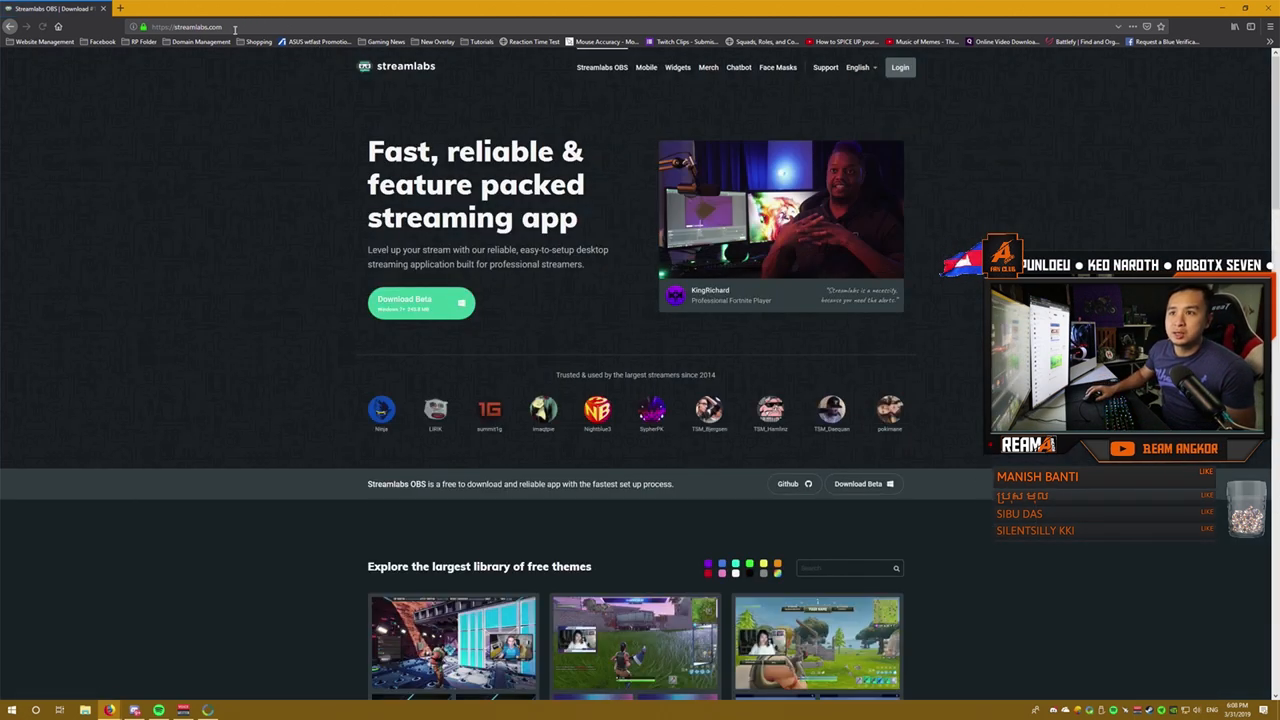
Log in to Streamlabs again with the existing Facebook account
left_click(900, 67)
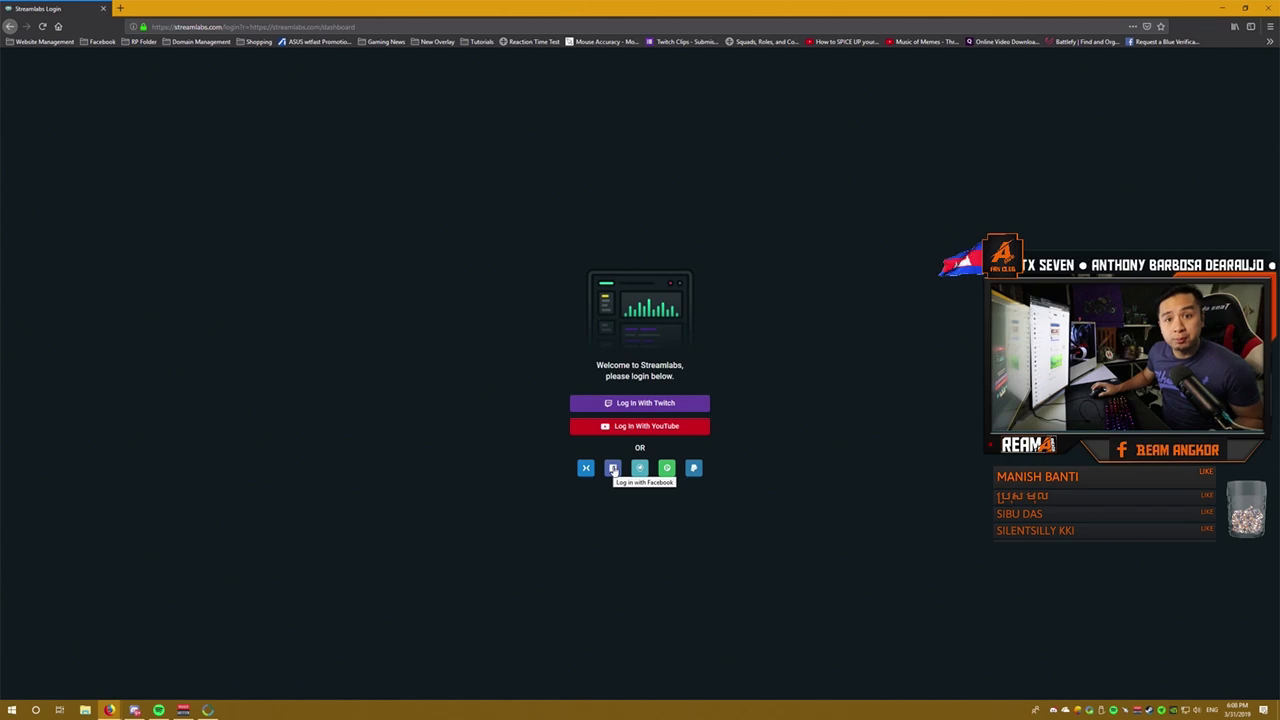
left_click(613, 469)
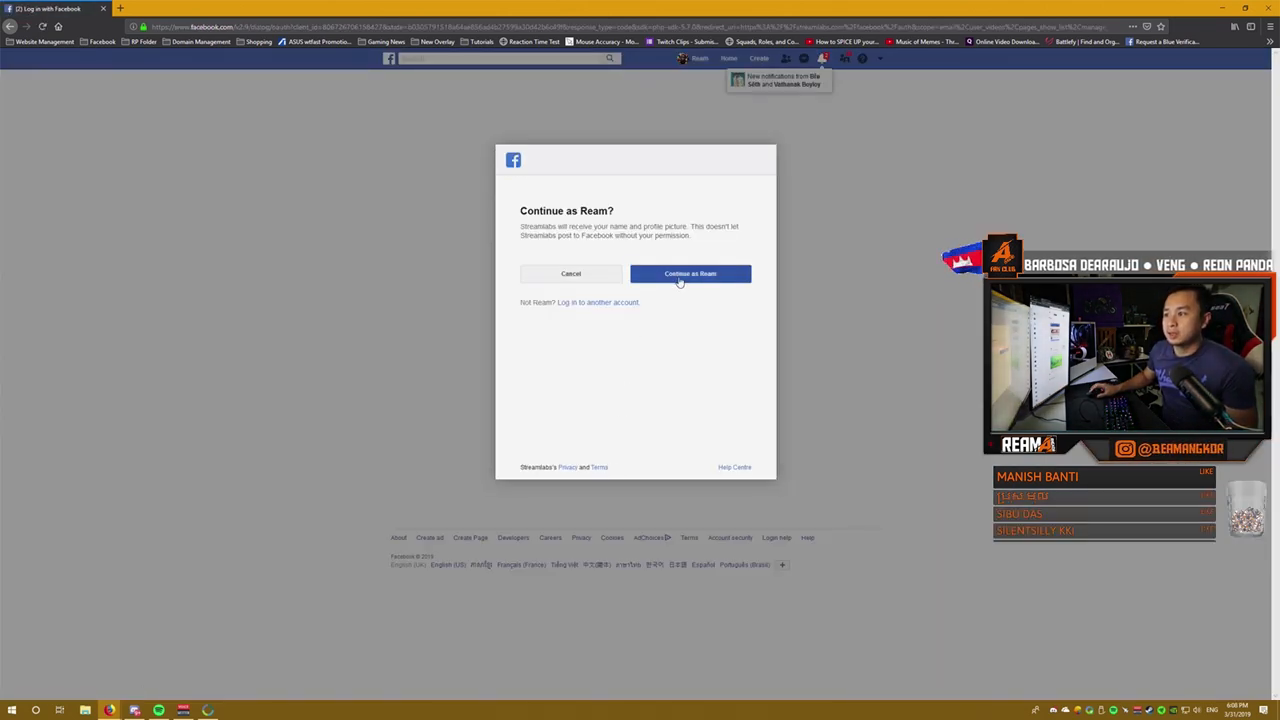
double_click(710, 12)
left_click_drag(712, 18, 1279, 300)
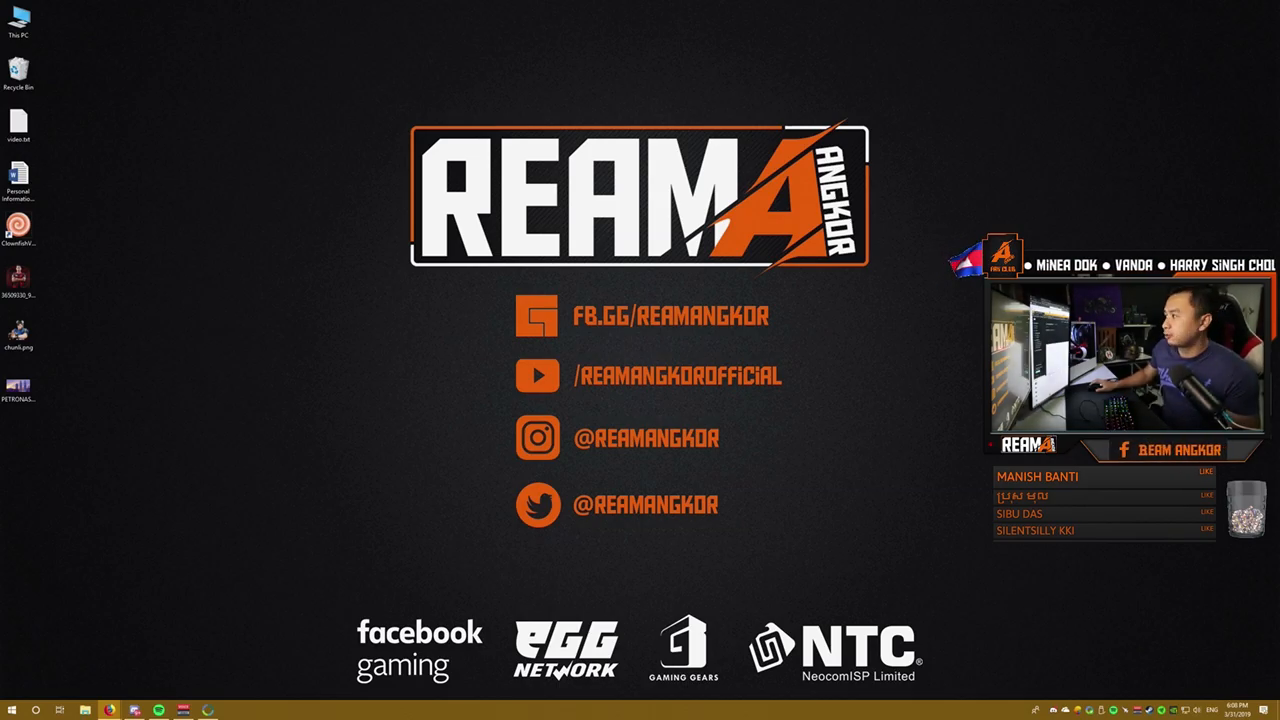
left_click_drag(1279, 180, 712, 60)
left_click_drag(1279, 178, 677, 106)
left_click(897, 94)
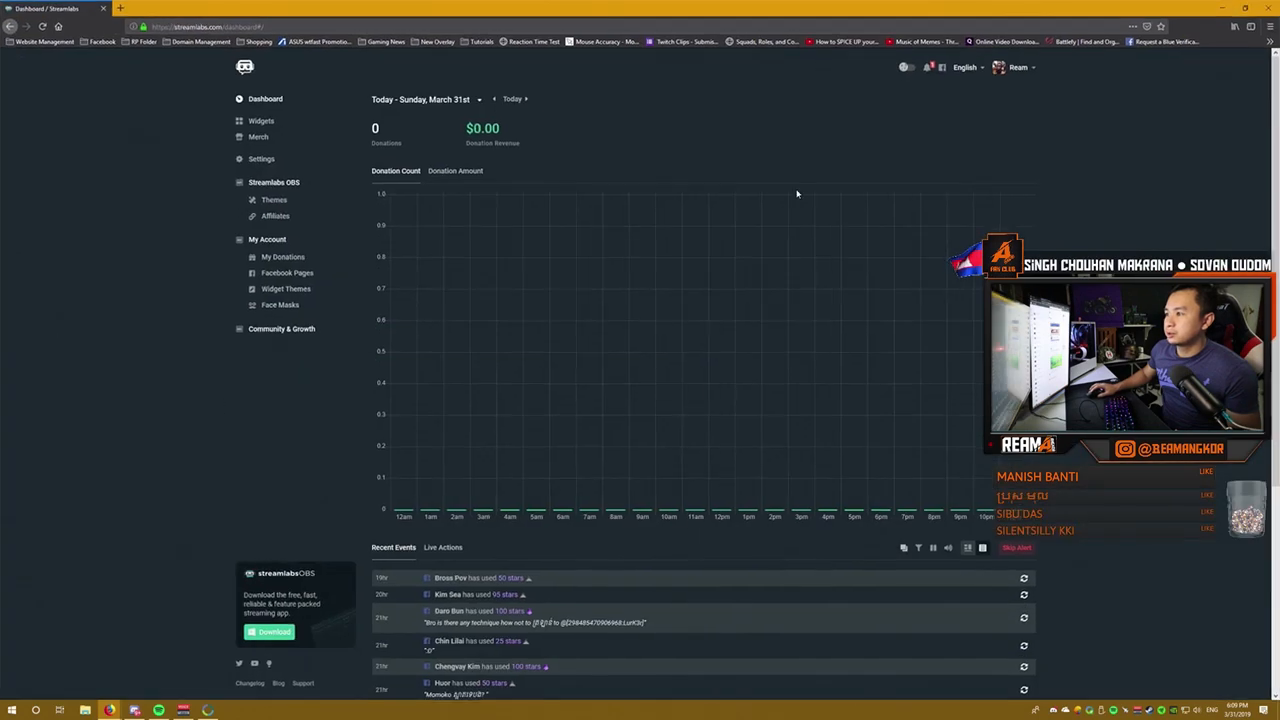
View the available streaming platforms and the Facebook page selected for live videos
left_click(941, 69)
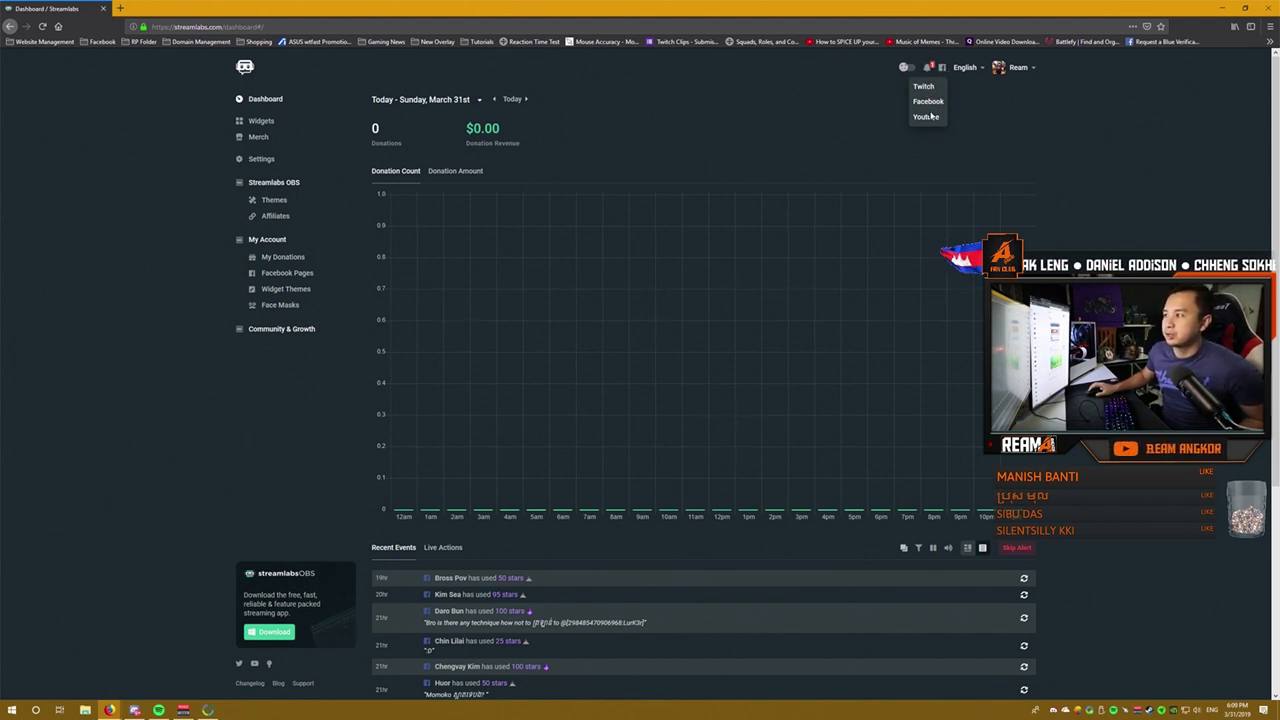
left_click(790, 150)
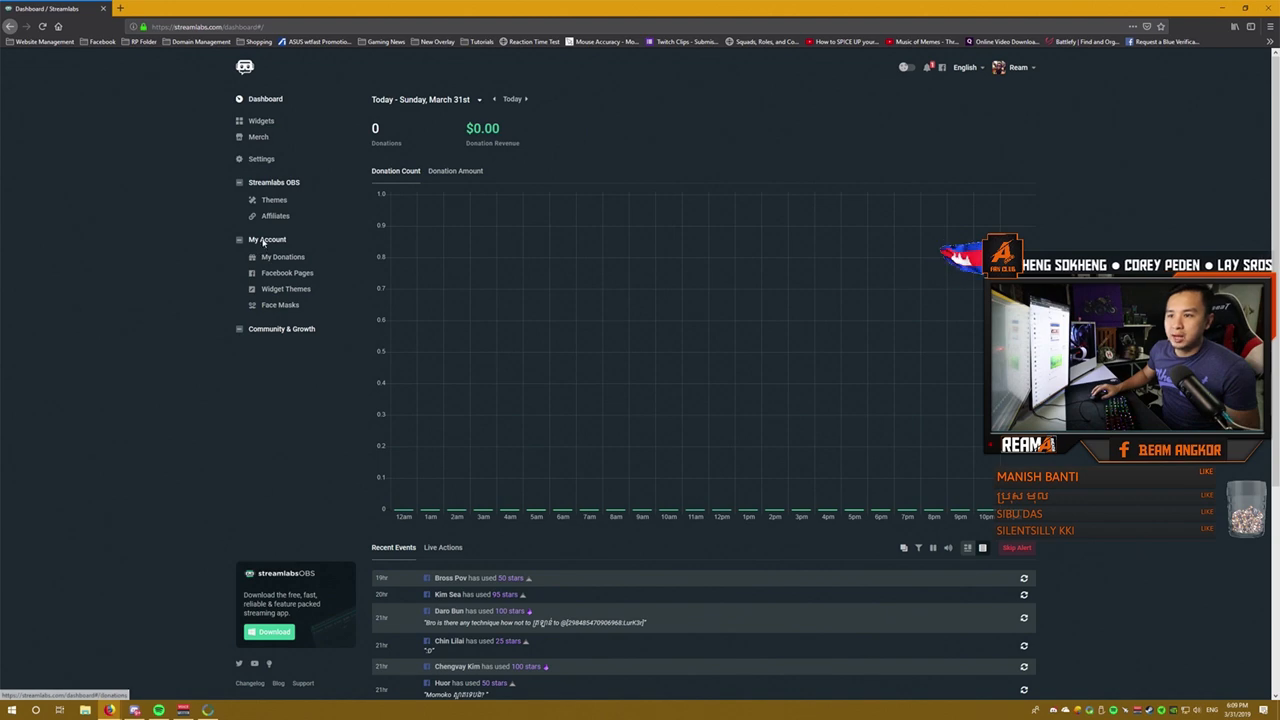
left_click(282, 274)
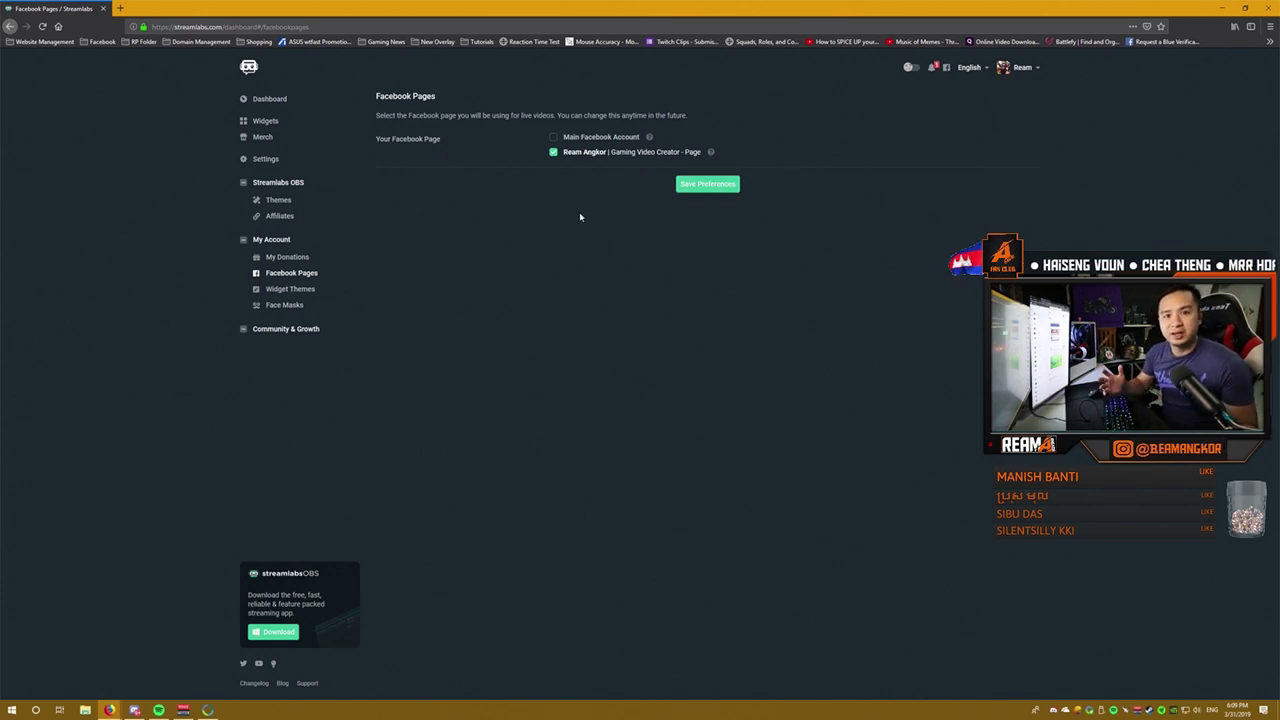
Examine the dashboard's recent events list and its donation count and donation amount charts
left_click(260, 100)
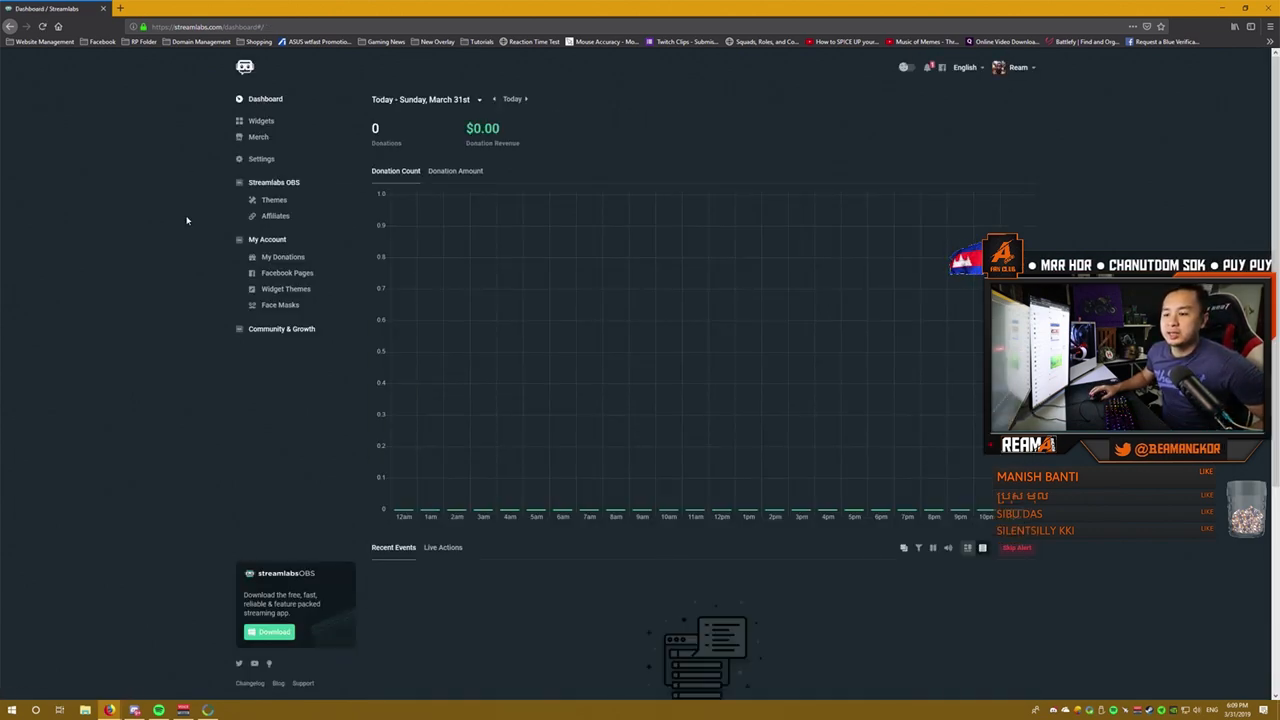
scroll(186, 220, "down", 3)
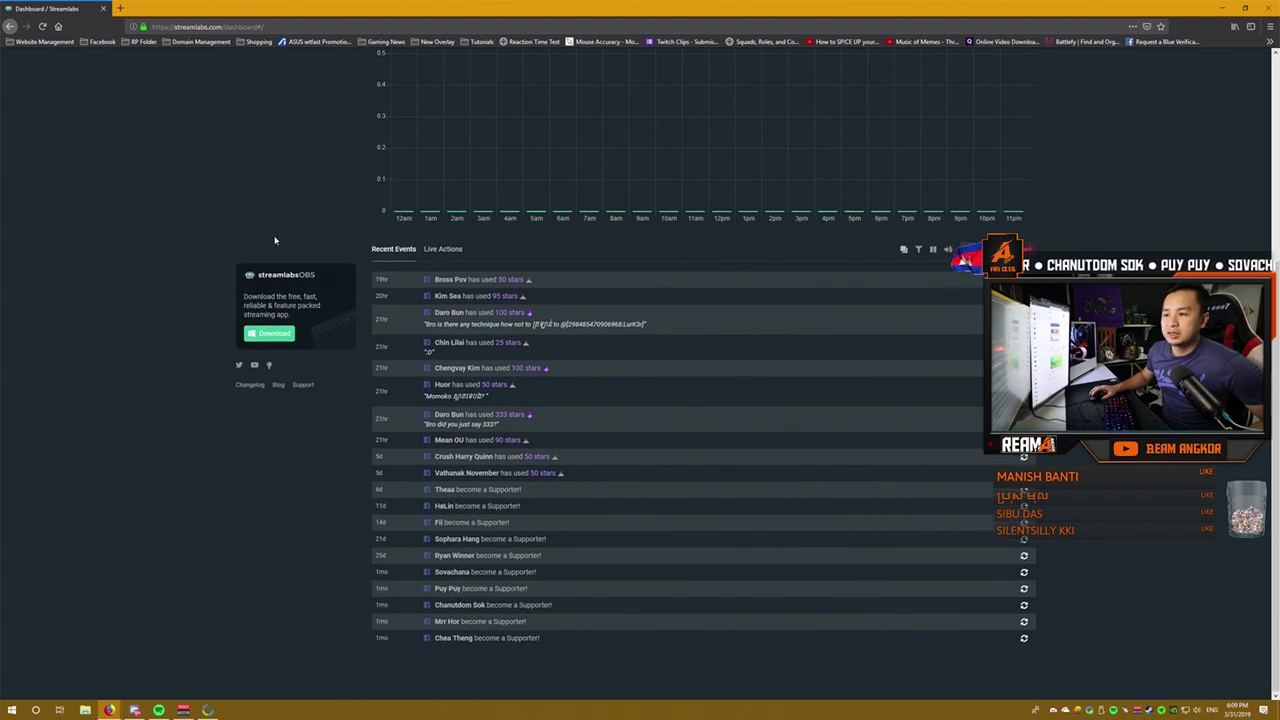
scroll(508, 317, "up", 2)
scroll(508, 322, "down", 3)
scroll(490, 510, "up", 2)
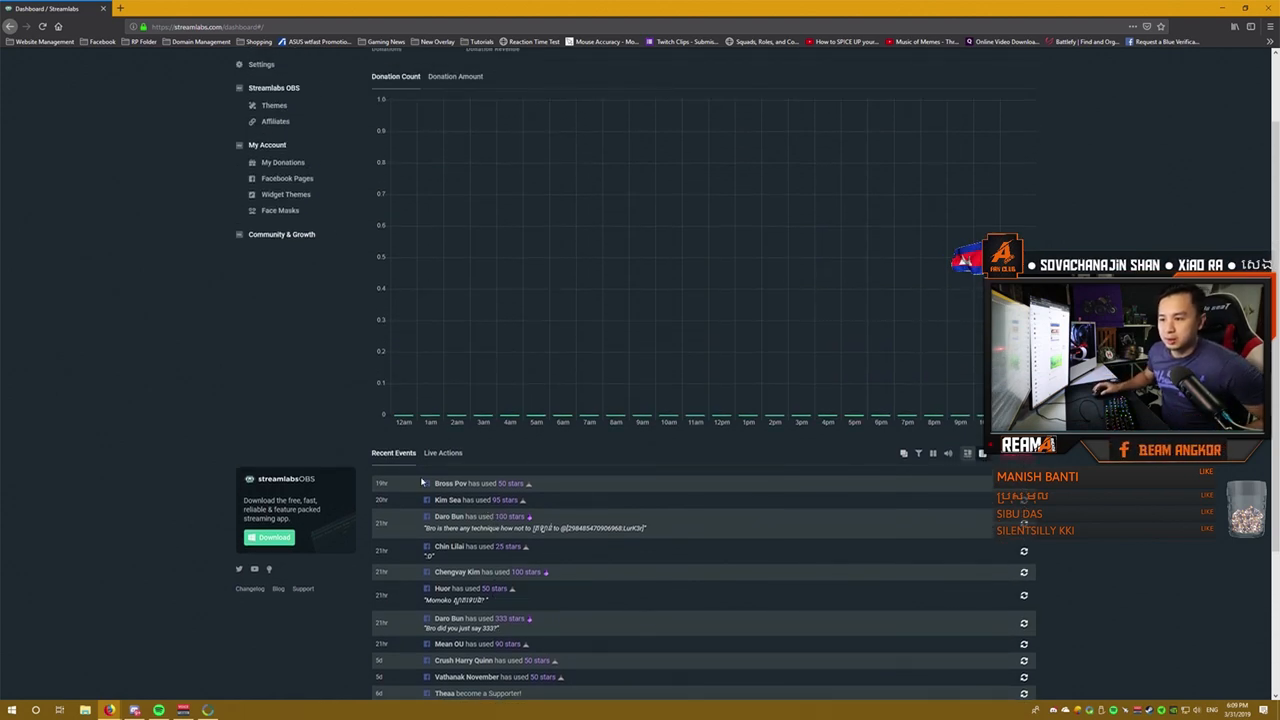
scroll(226, 380, "up", 2)
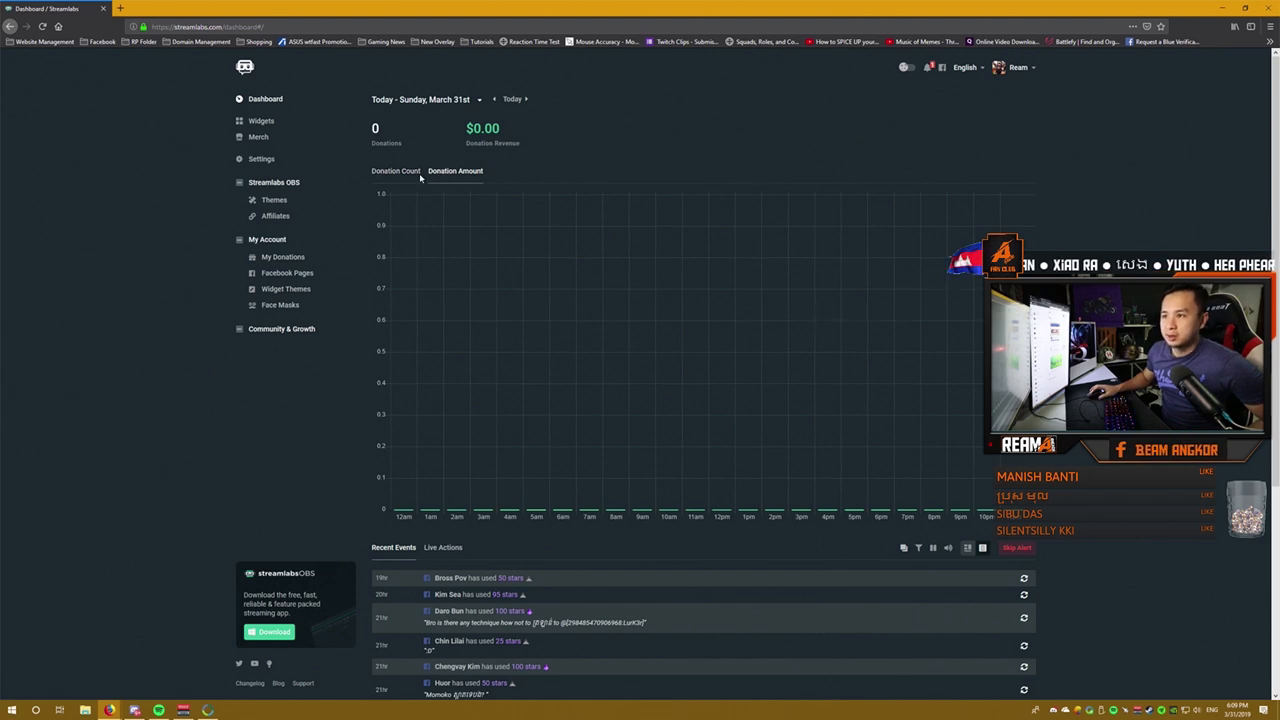
left_click(392, 172)
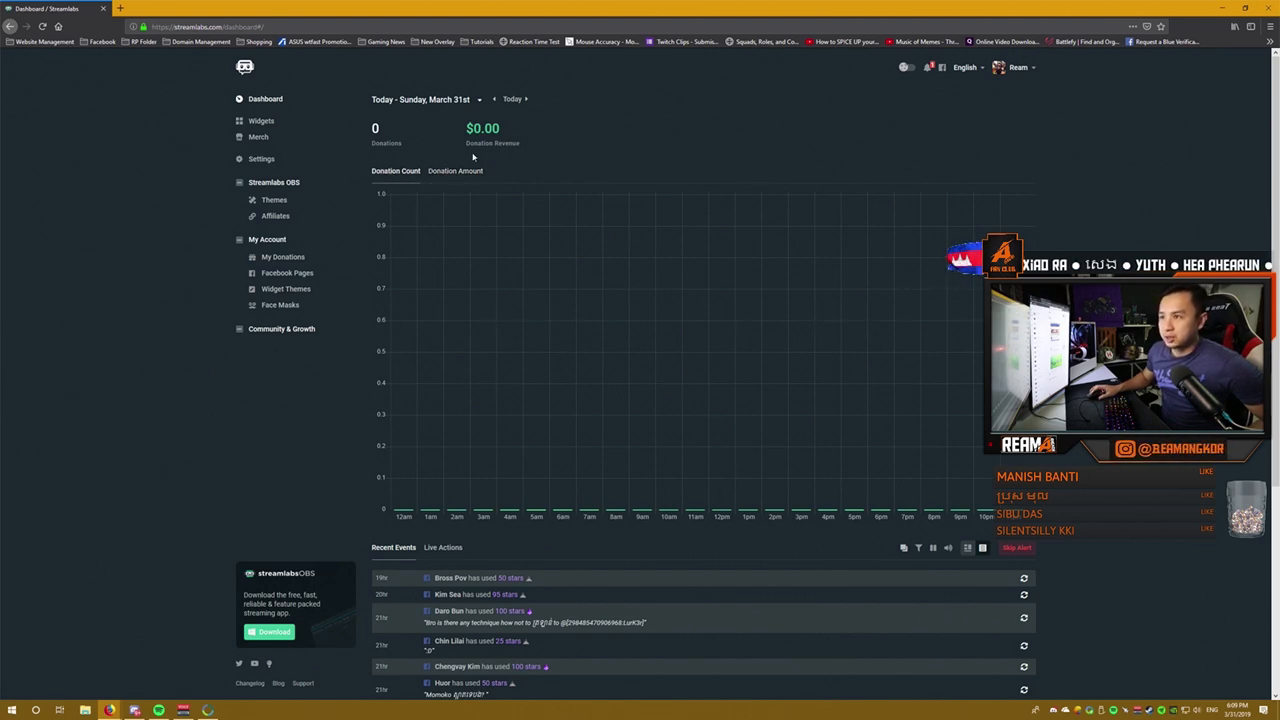
Open the Alert Box from the widget gallery and review its general settings, including the alert delays and layout
left_click(262, 121)
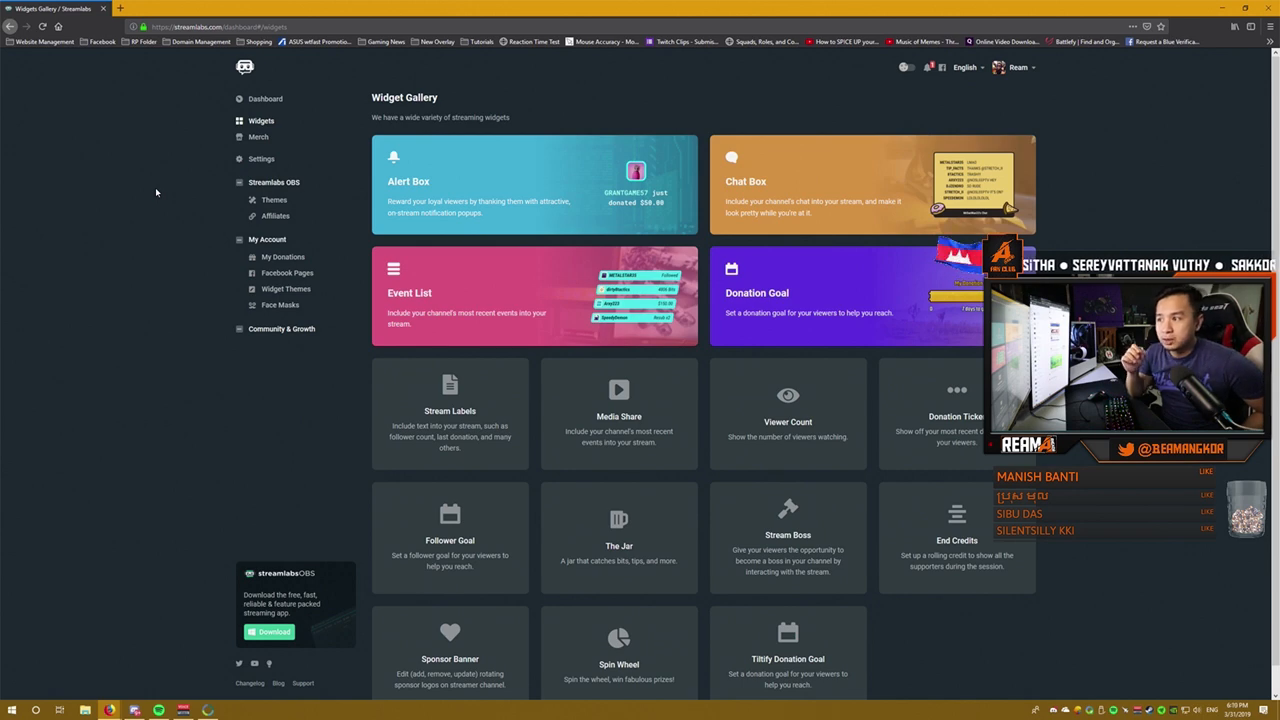
left_click(481, 190)
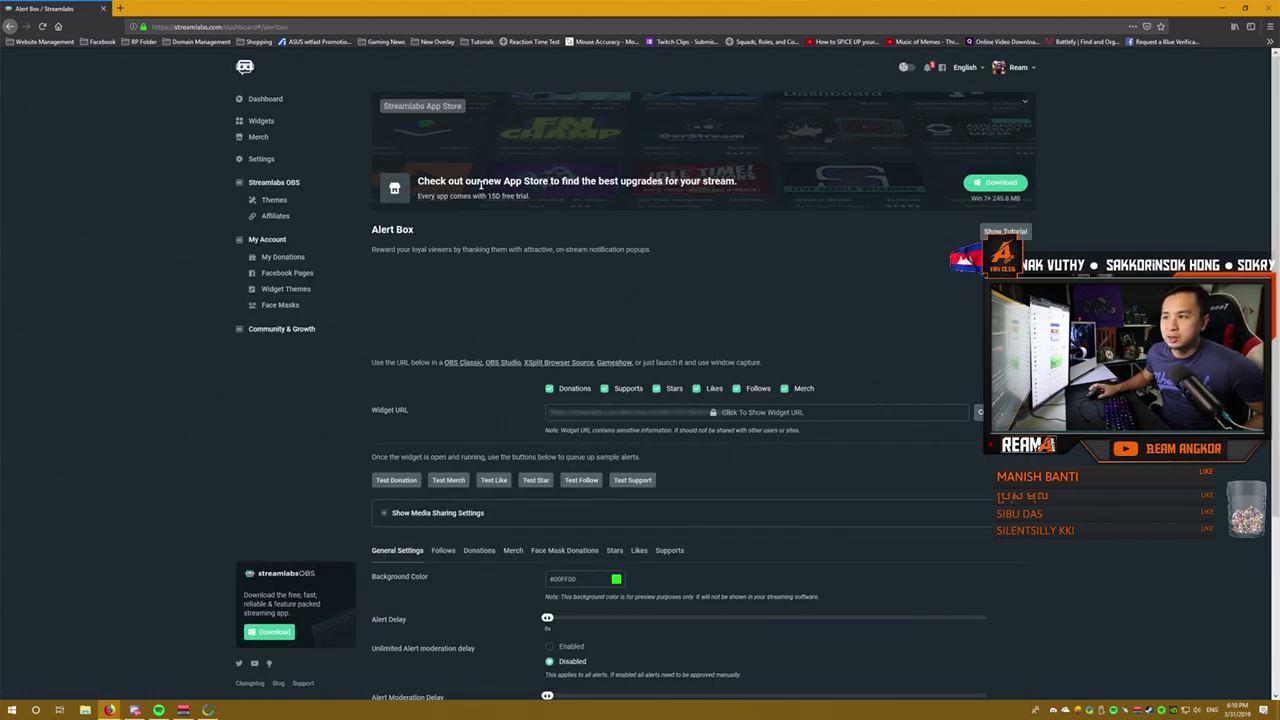
scroll(250, 330, "down", 2)
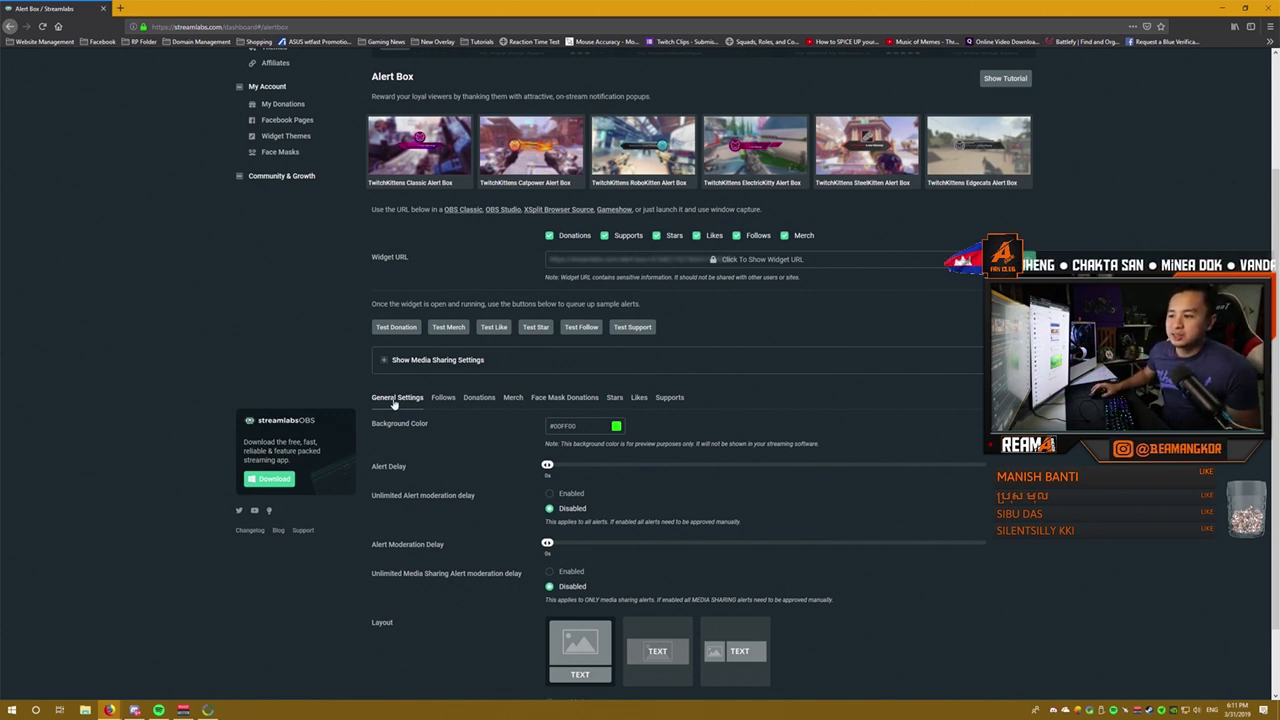
scroll(398, 410, "down", 2)
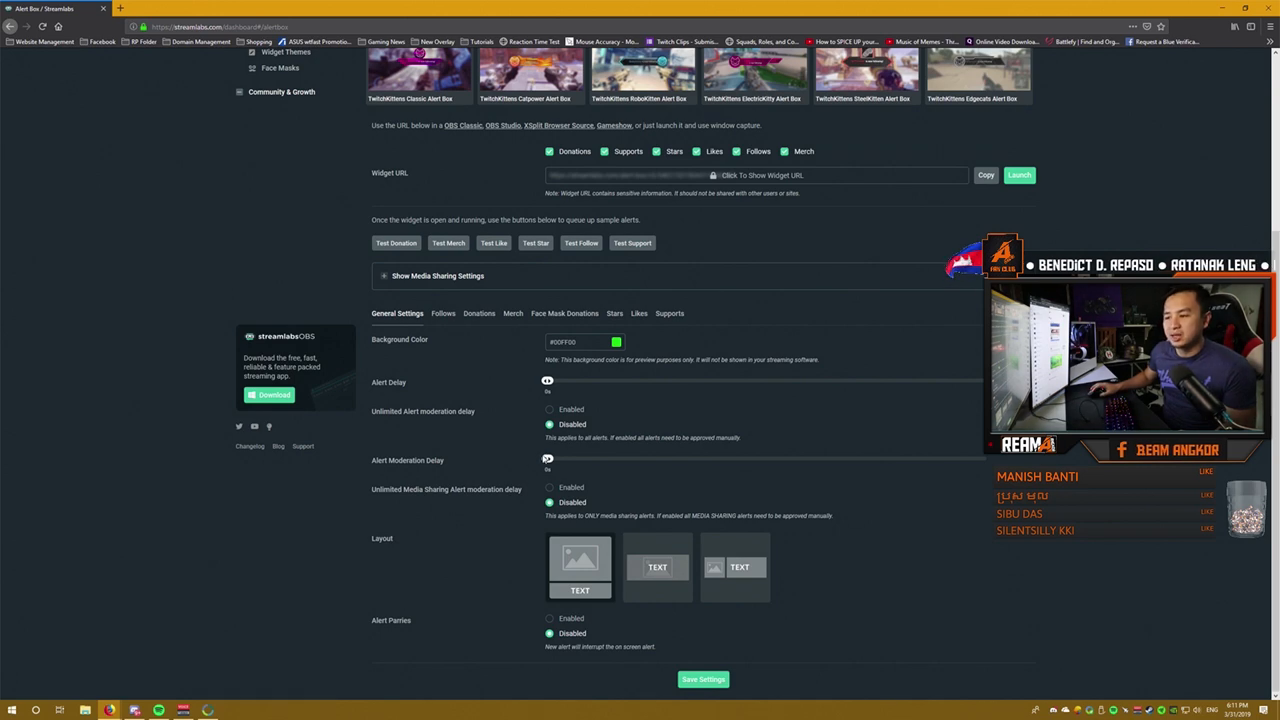
left_click_drag(553, 463, 447, 466)
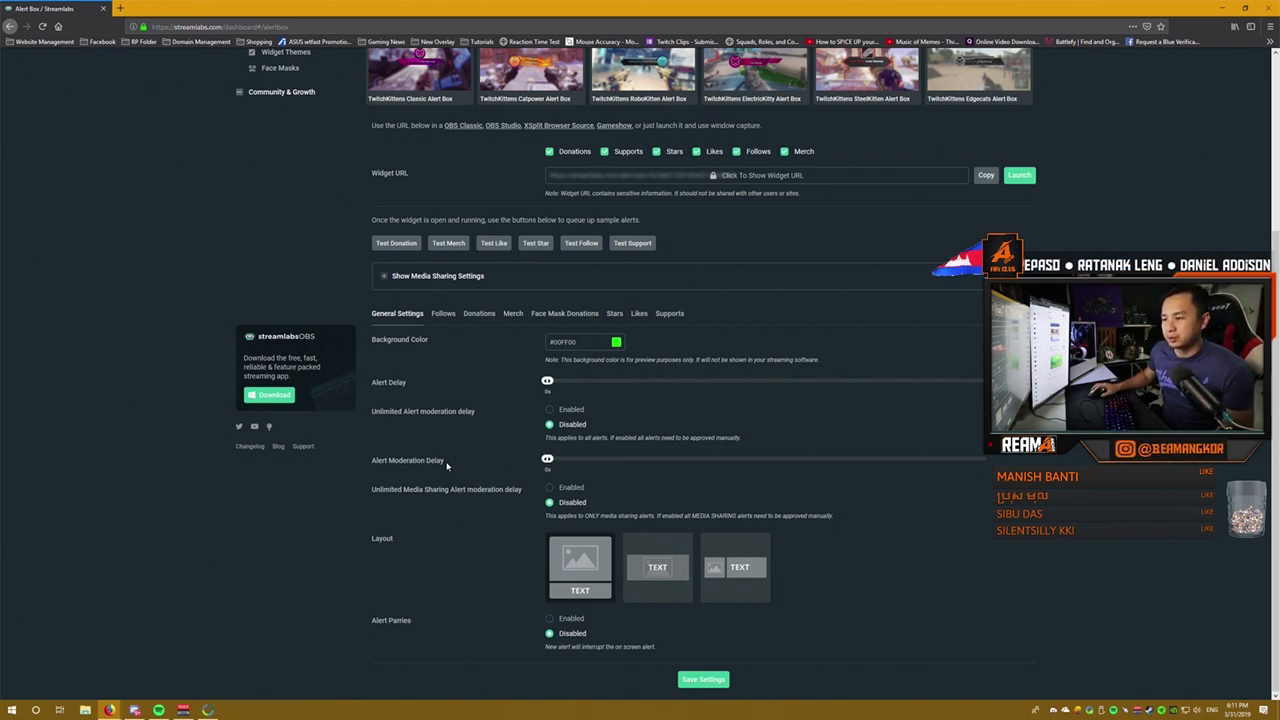
Review the alert settings for Follows, Donations, Merch and Face Mask Donations
left_click(441, 316)
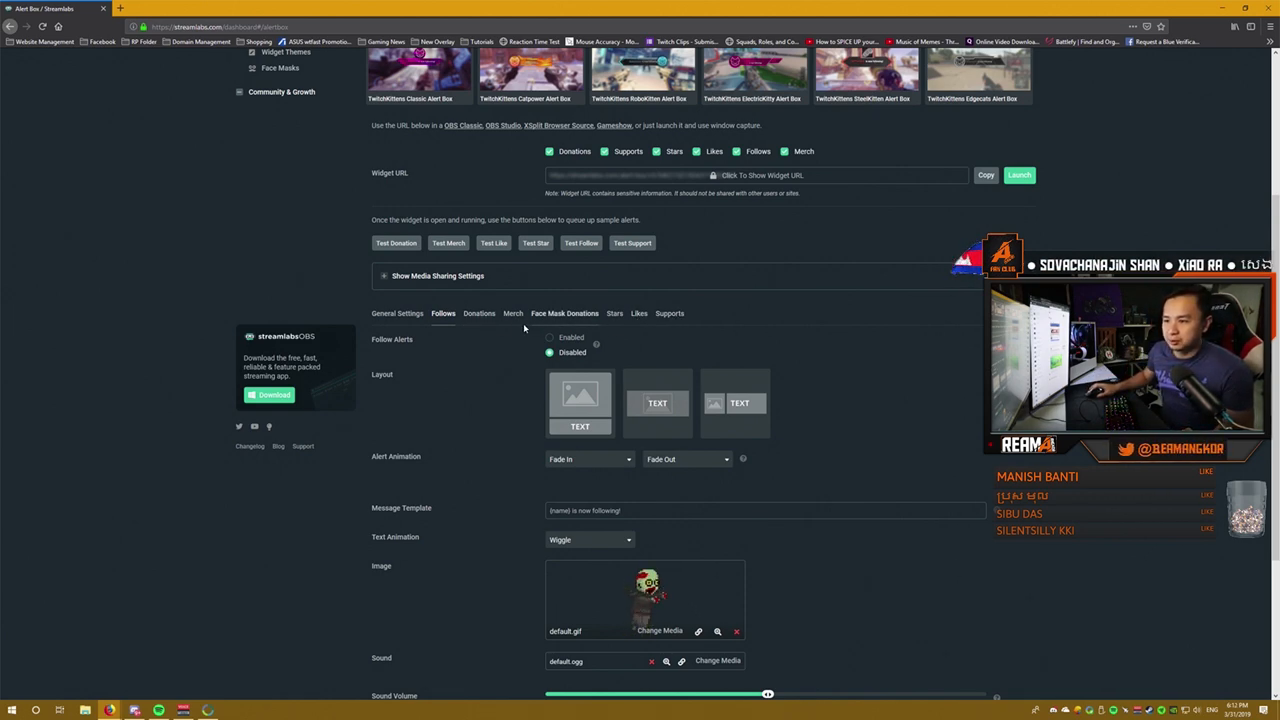
left_click(479, 314)
scroll(481, 314, "down", 2)
scroll(483, 332, "up", 2)
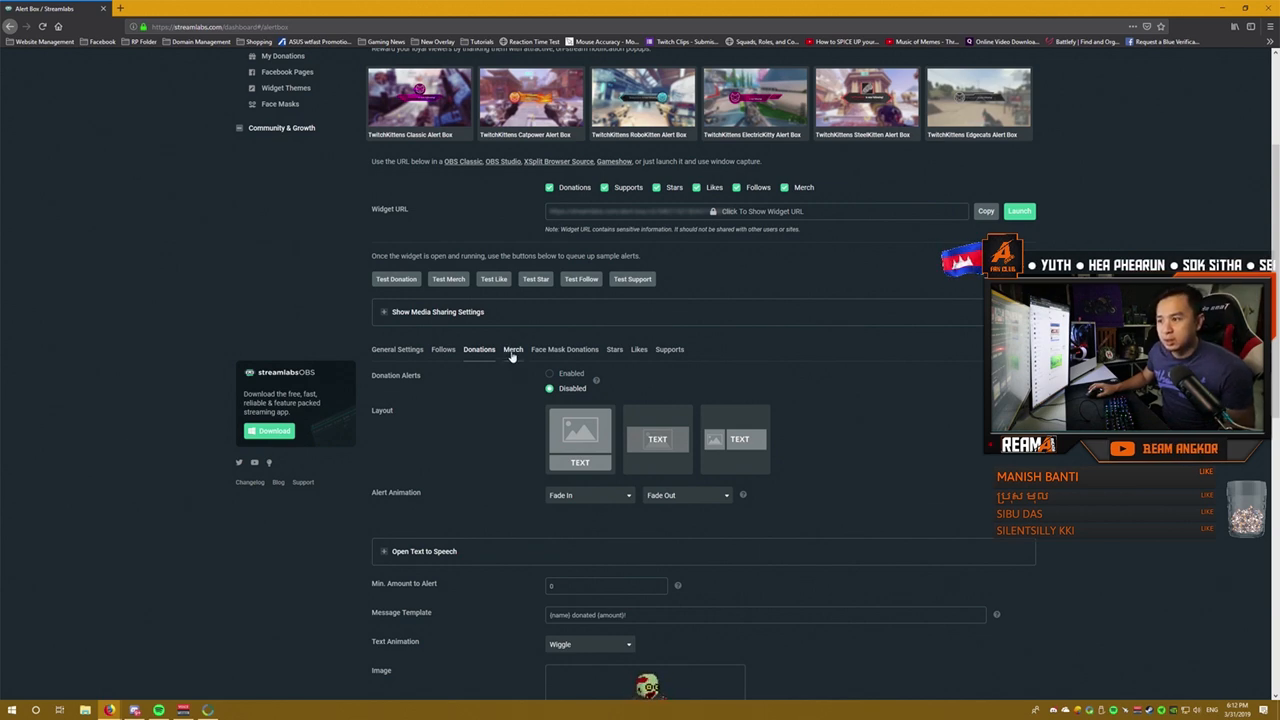
left_click(512, 350)
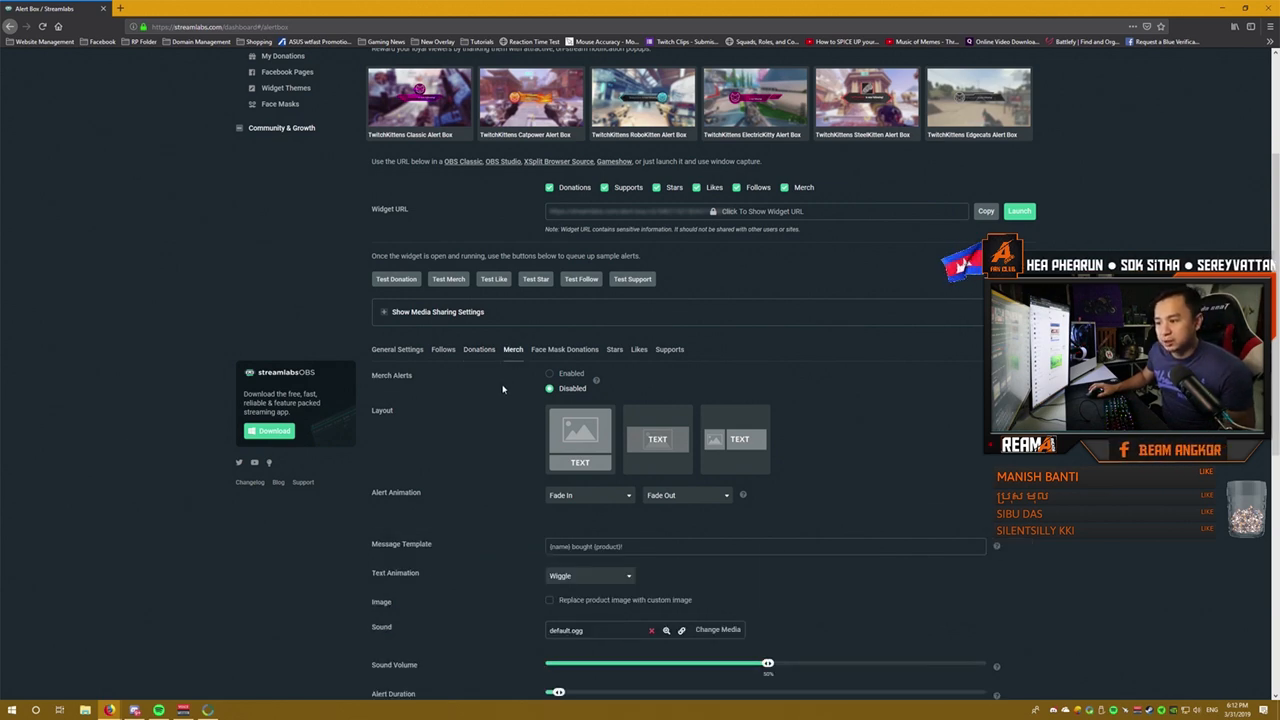
left_click(565, 349)
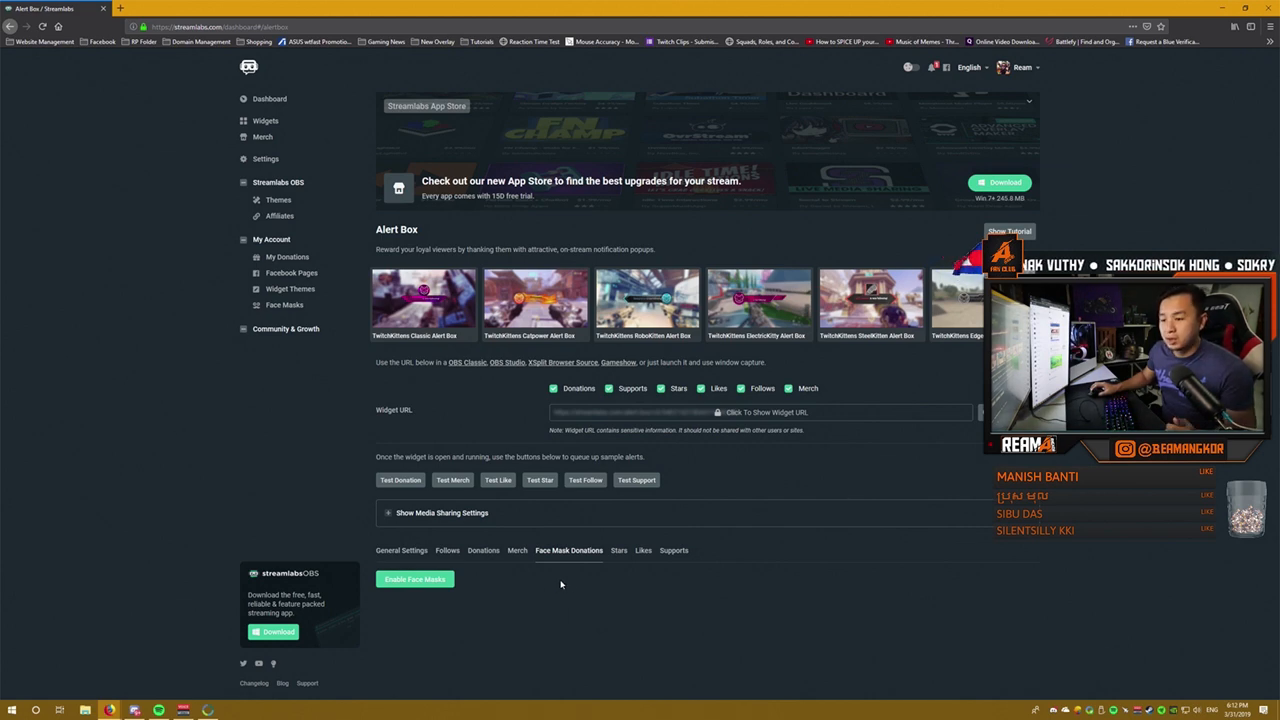
Open the Stars alert settings and review the layout, animation and text-to-speech options
left_click(619, 550)
scroll(468, 549, "down", 5)
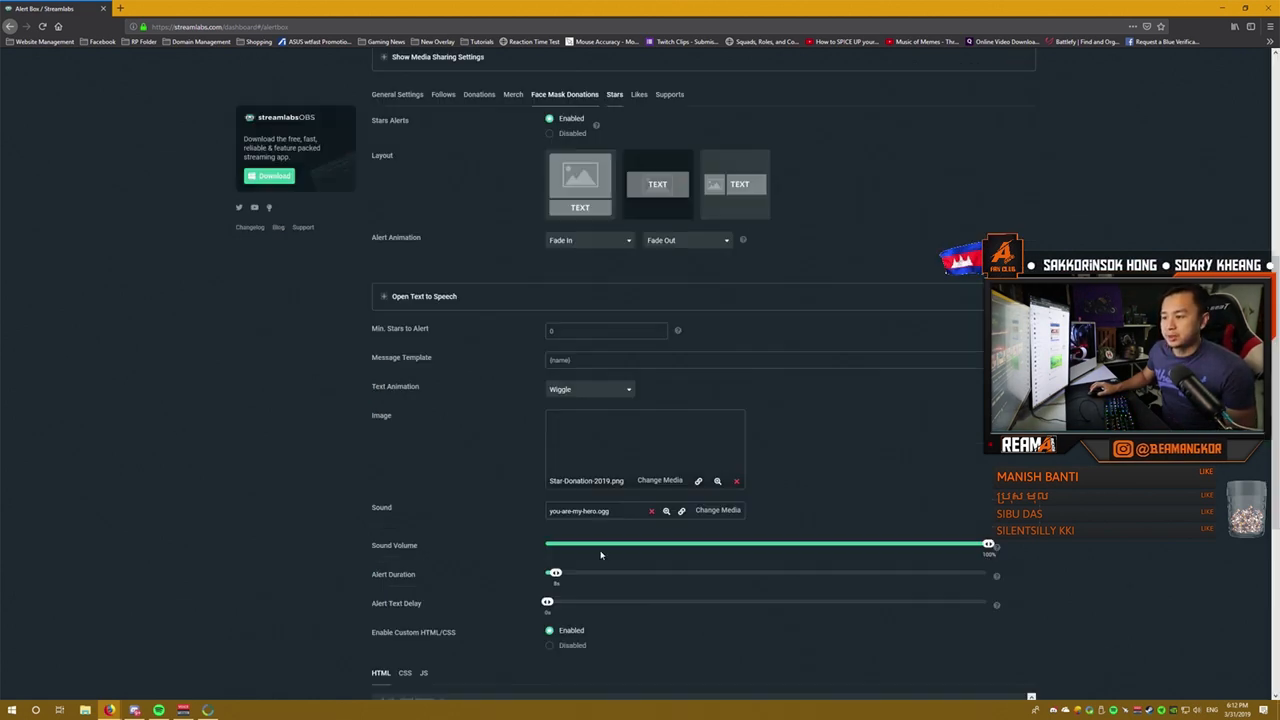
scroll(468, 496, "up", 2)
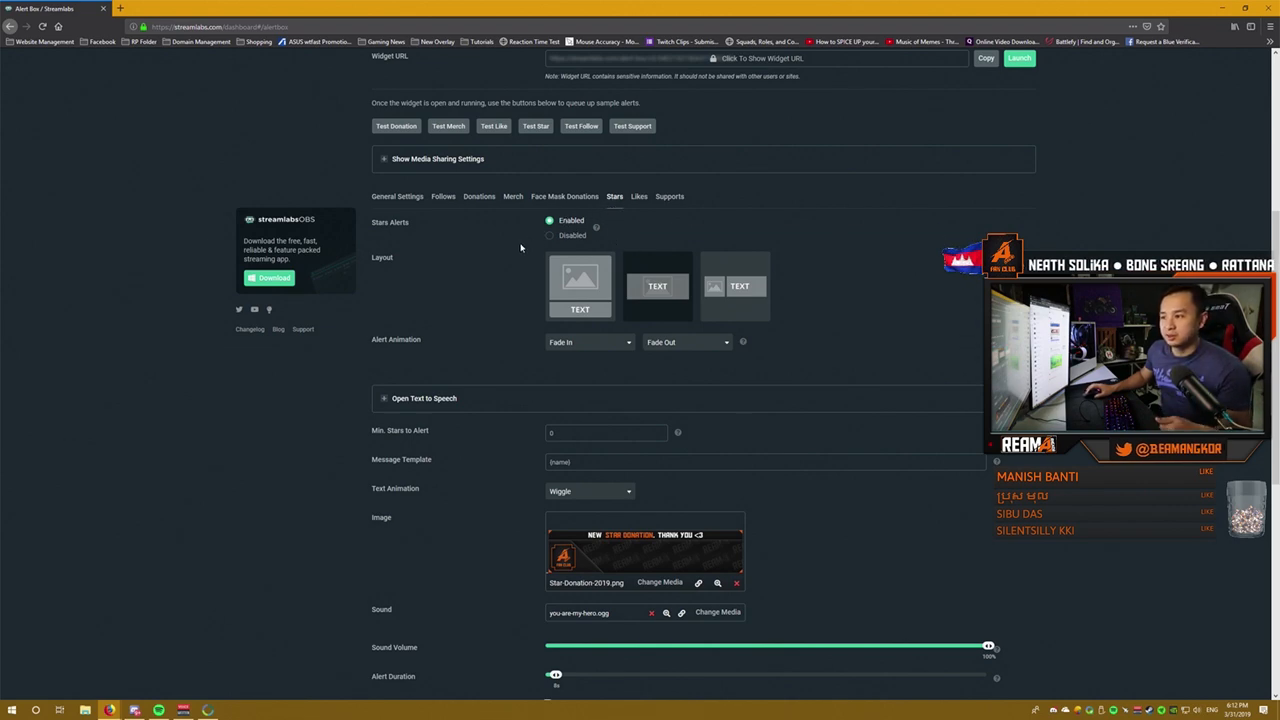
scroll(460, 258, "down", 1)
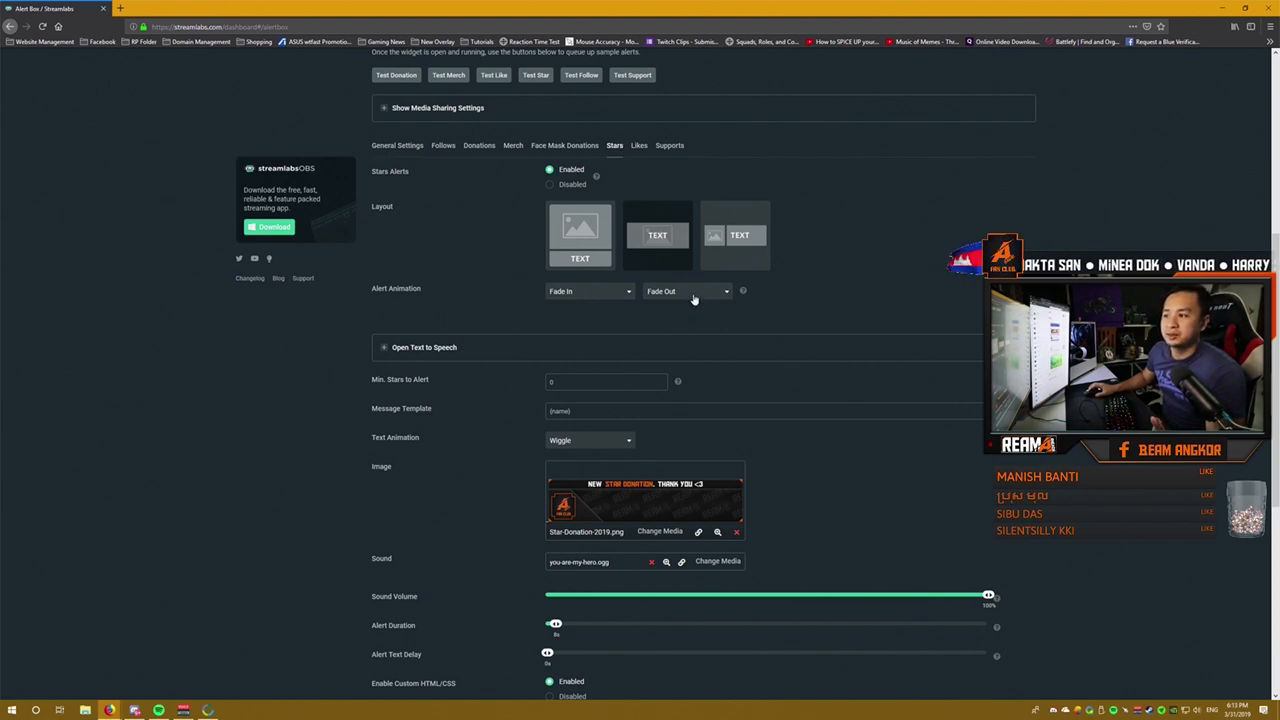
left_click(383, 350)
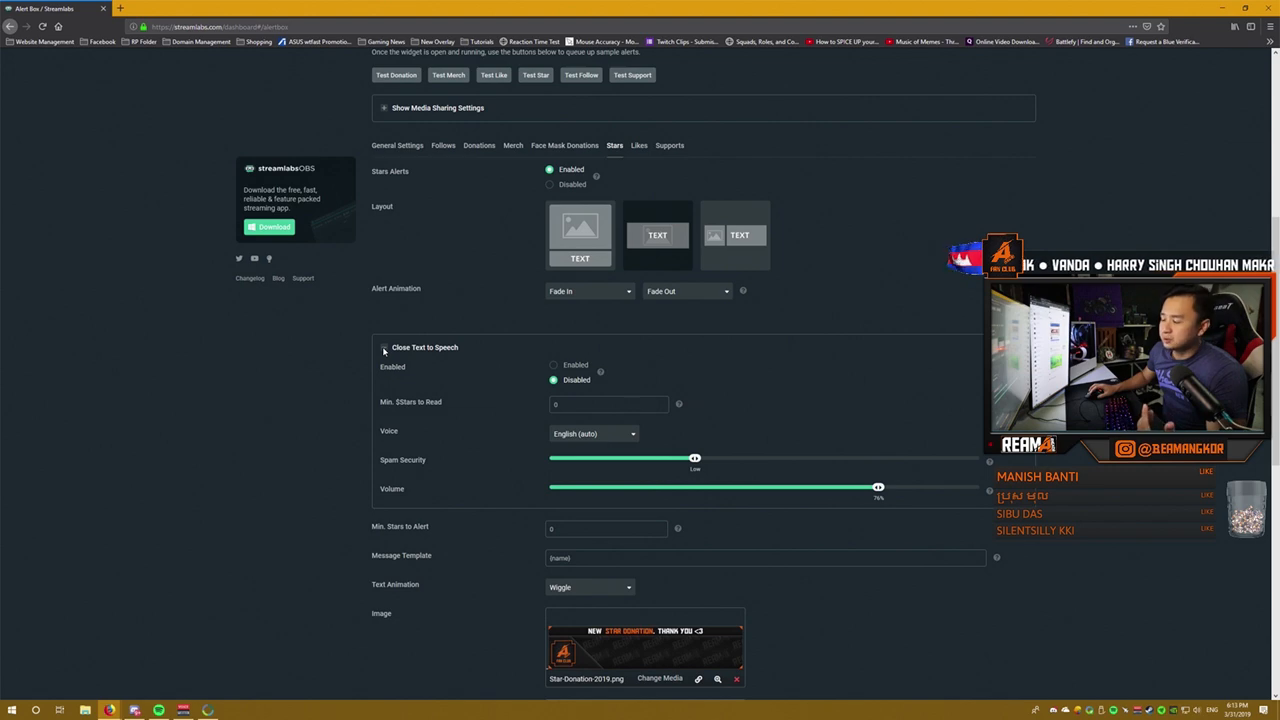
left_click(383, 348)
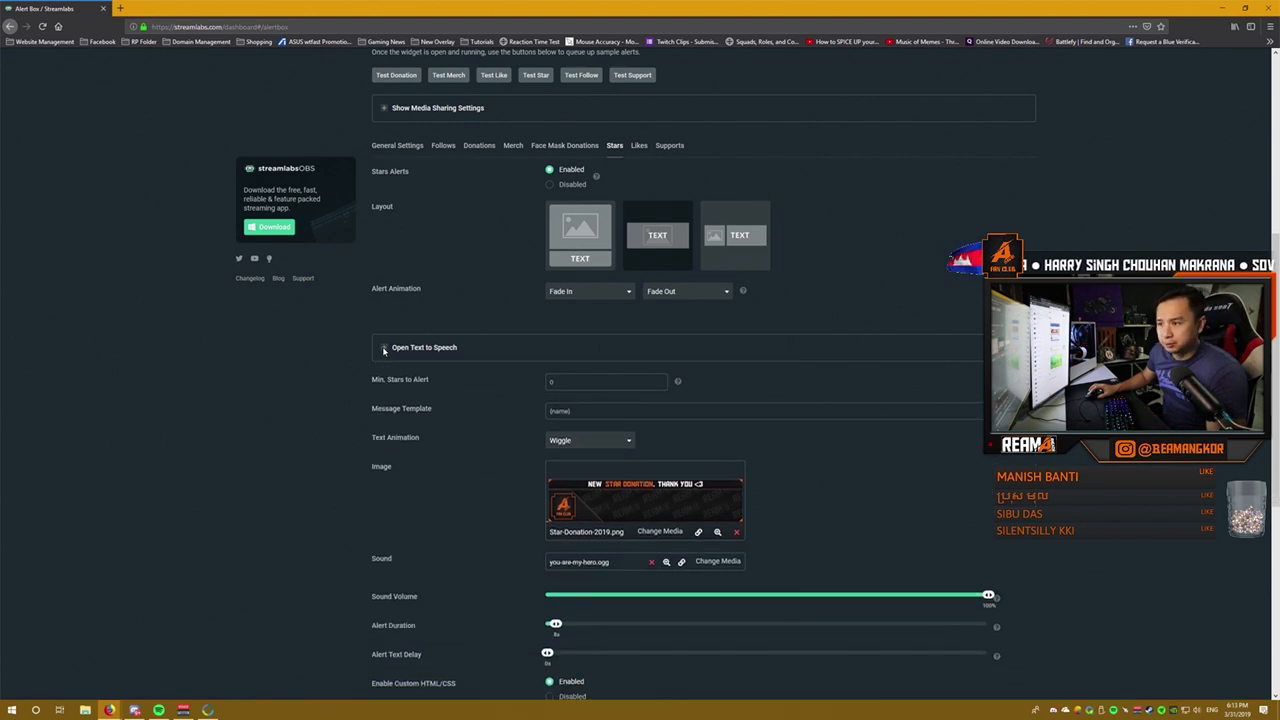
Set the minimum number of stars that triggers a Stars alert to 50
scroll(400, 400, "down", 1)
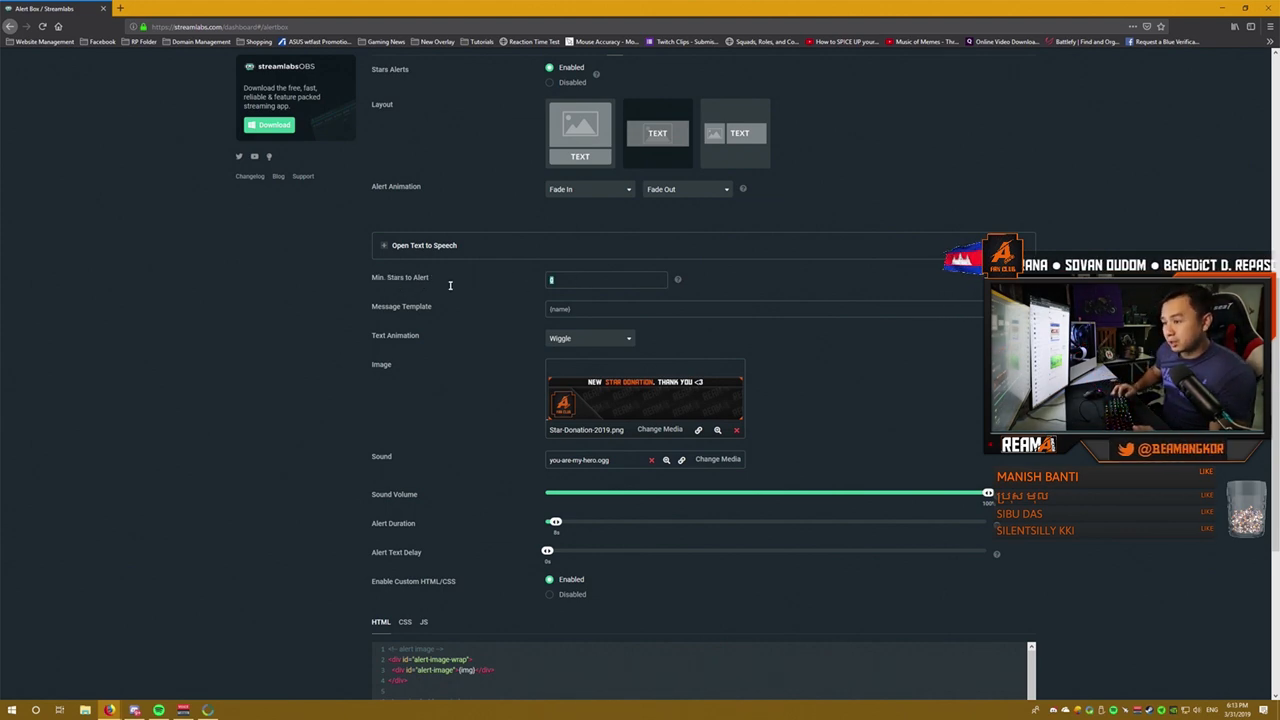
type("50")
left_click(311, 323)
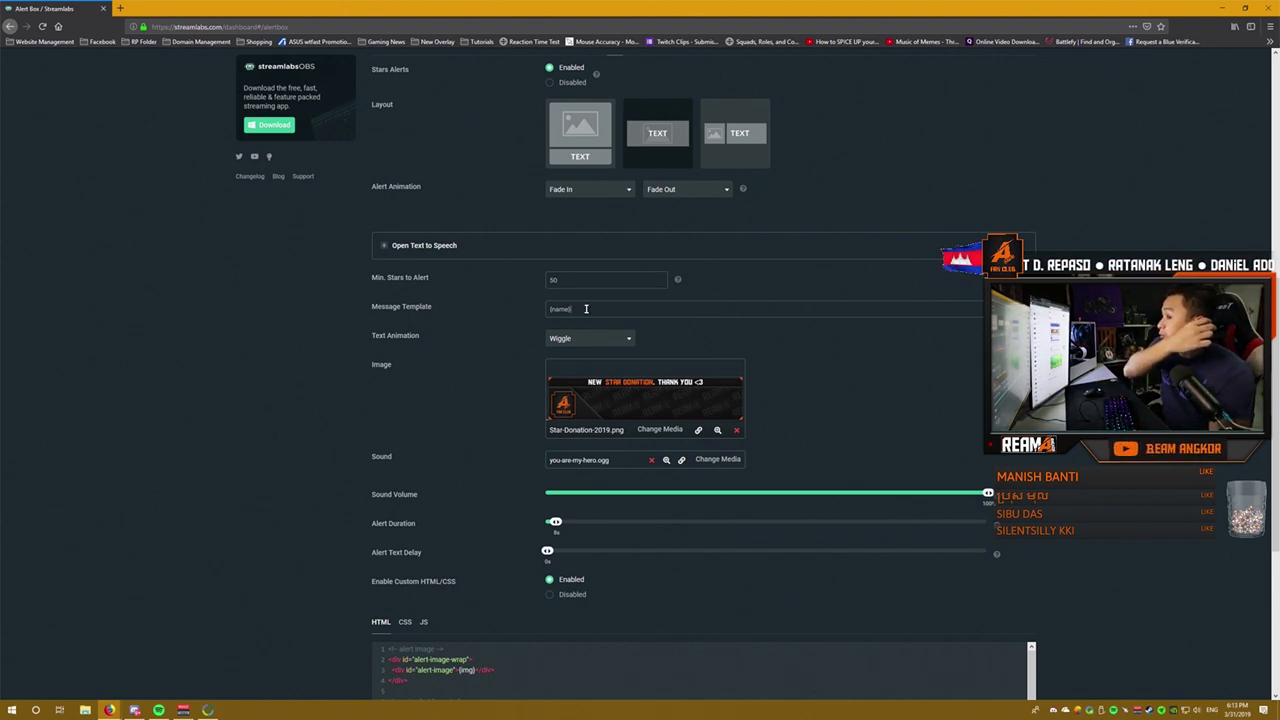
Set the Stars alert's message template to "{name} sent {amount} Stars!"
scroll(586, 309, "up", 4)
scroll(633, 416, "down", 3)
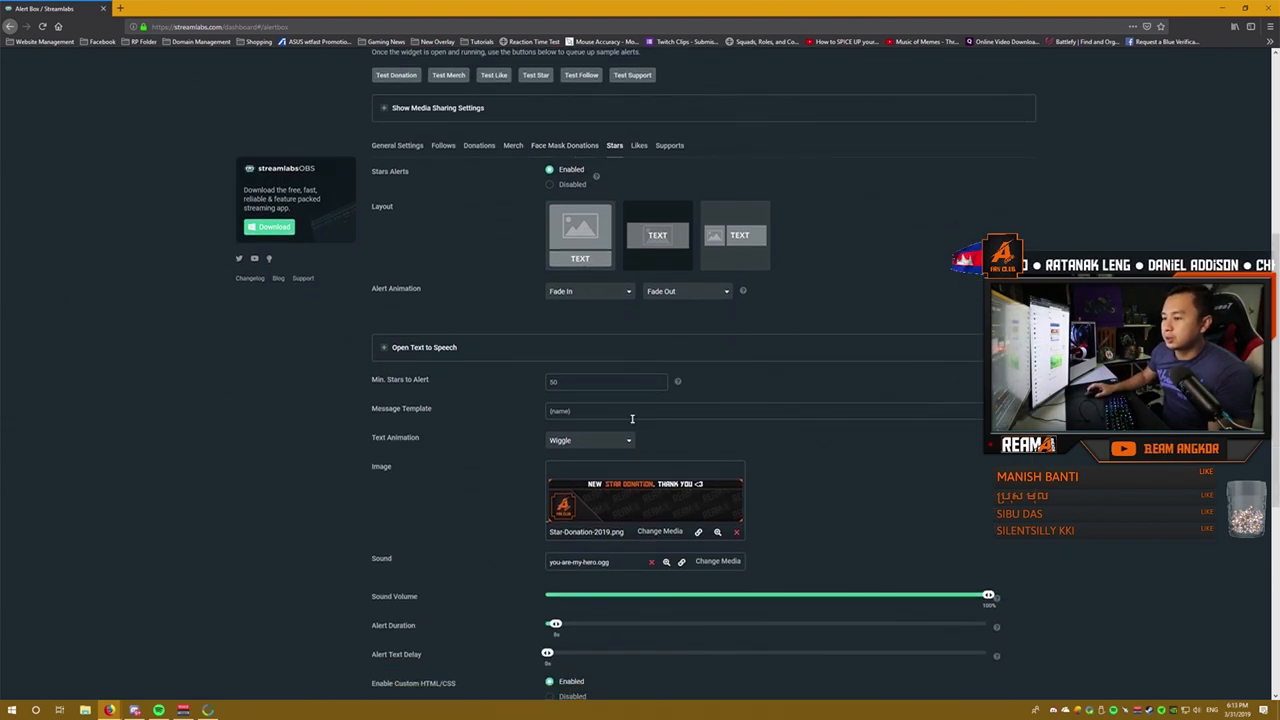
left_click(587, 411)
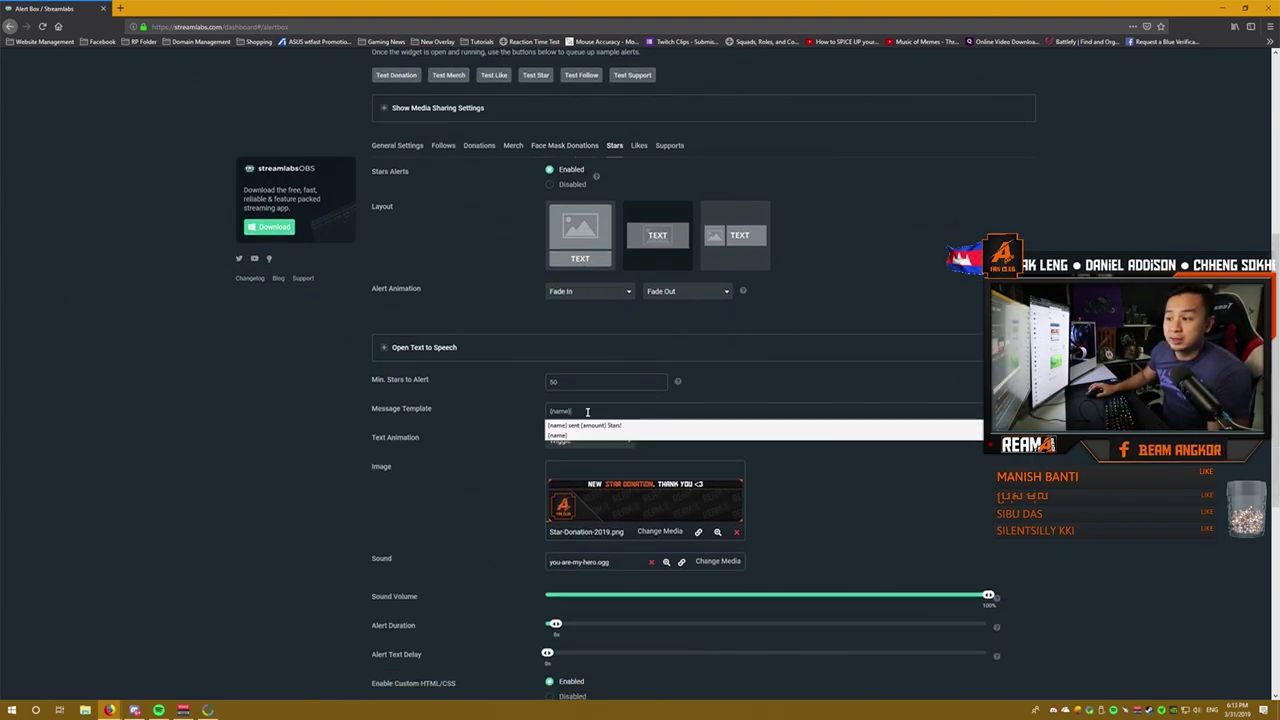
left_click_drag(590, 411, 522, 408)
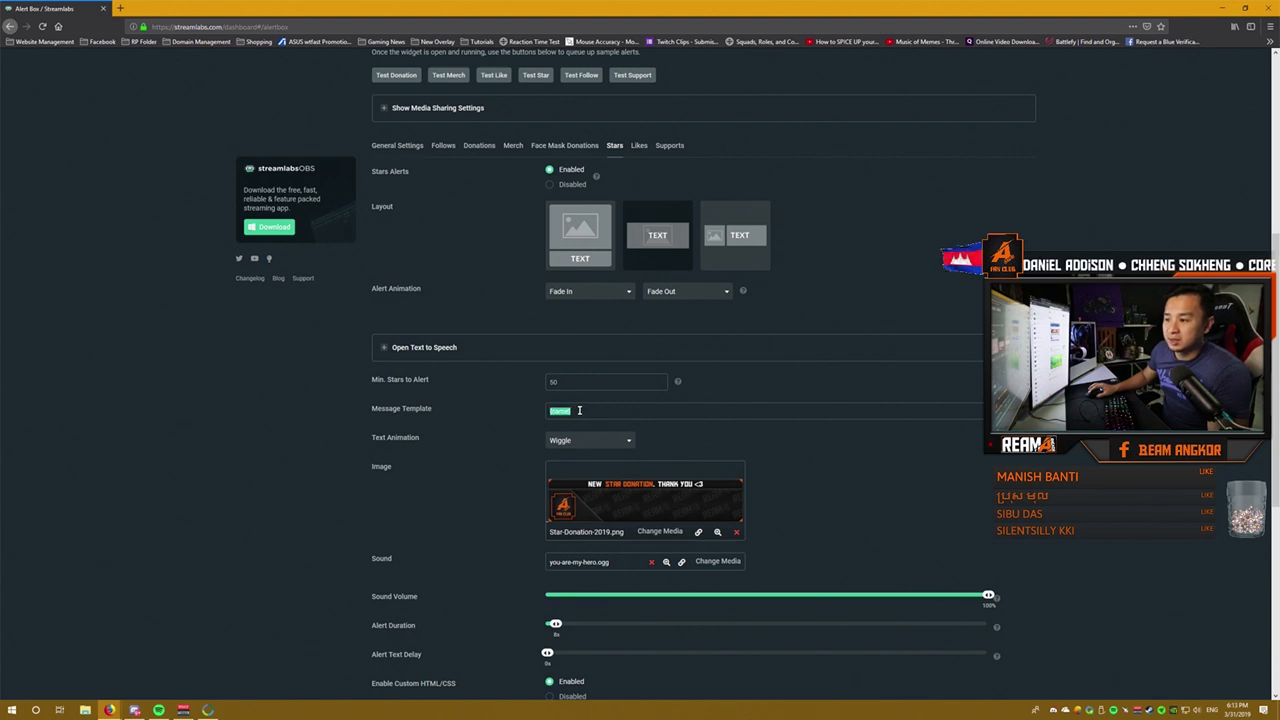
left_click(582, 410)
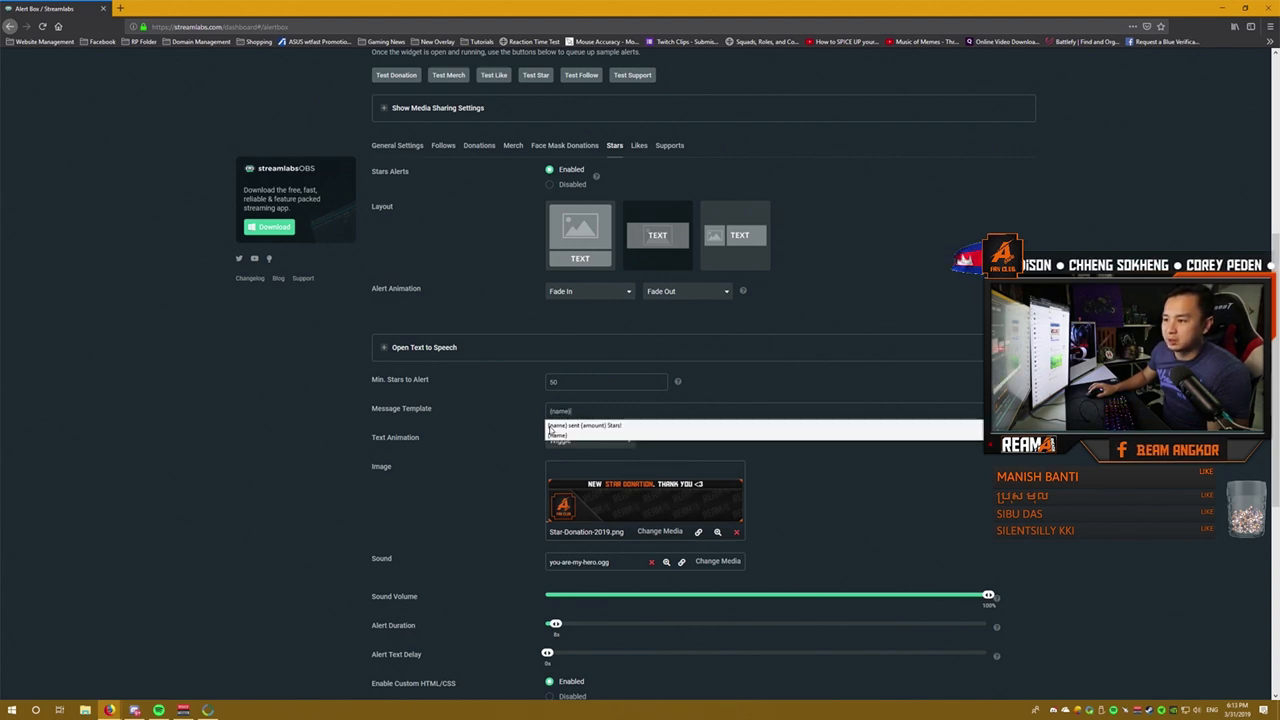
left_click(579, 410)
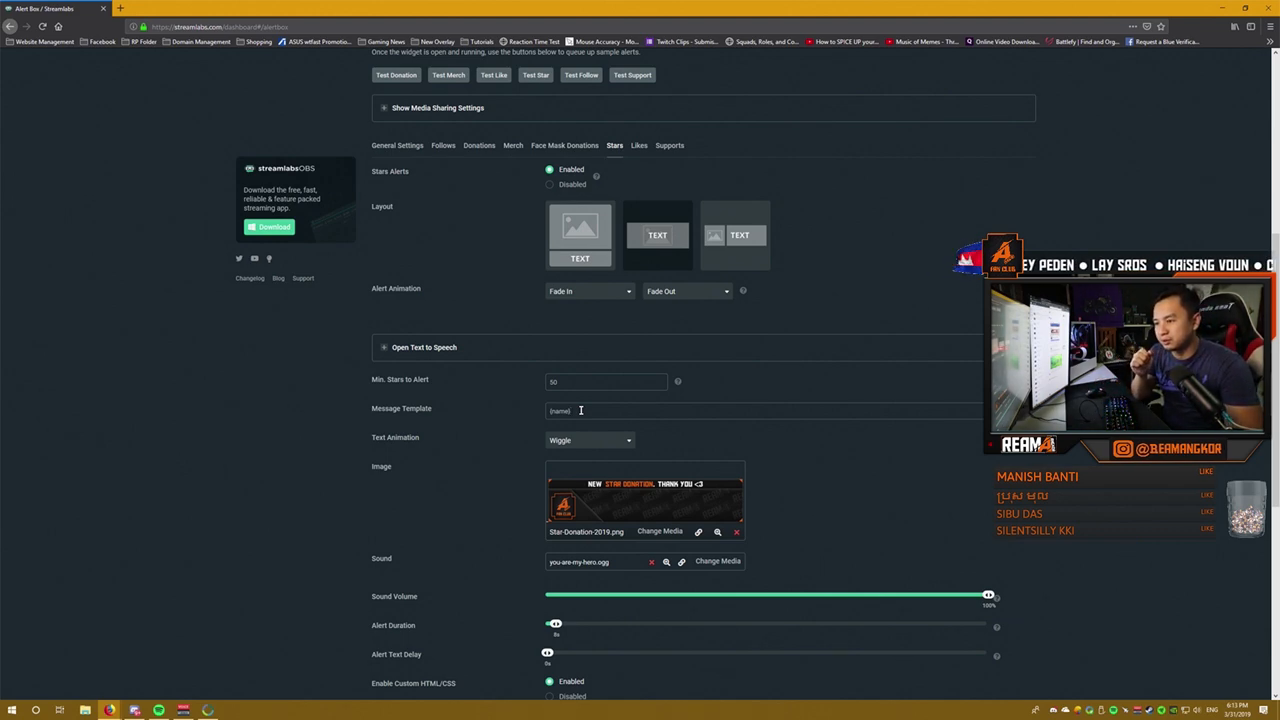
left_click(580, 410)
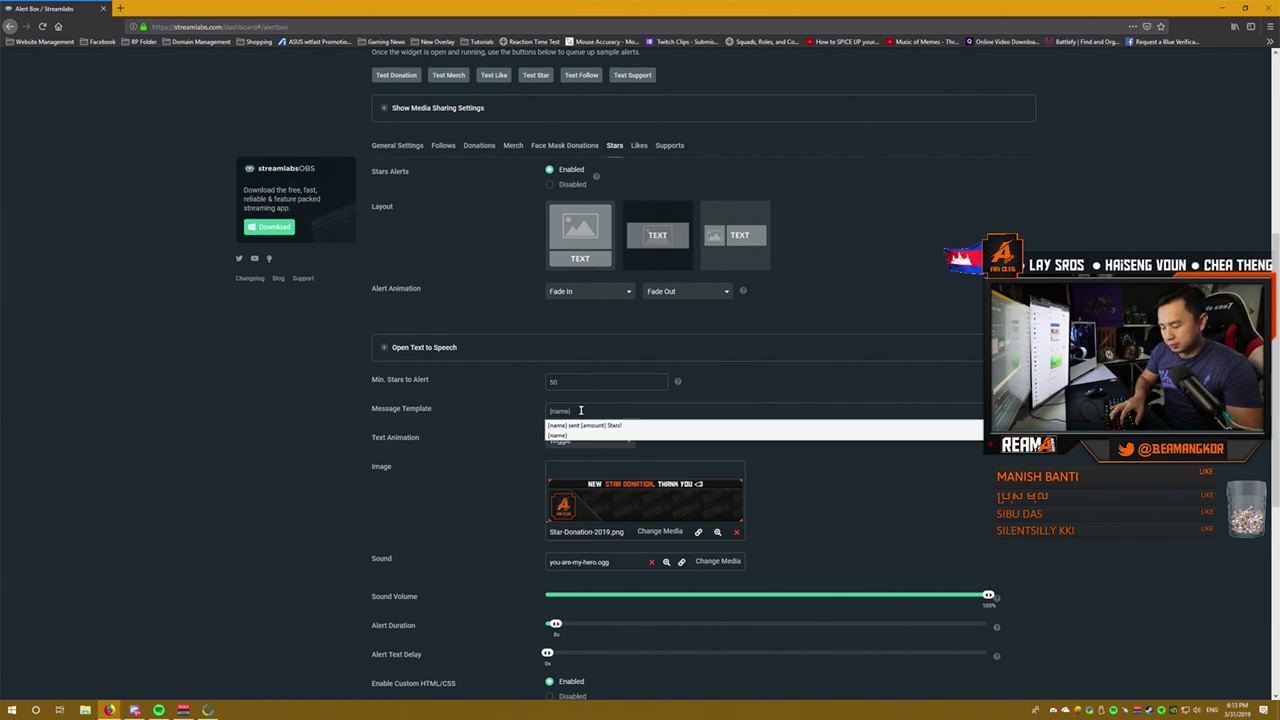
left_click(581, 410)
left_click(581, 410)
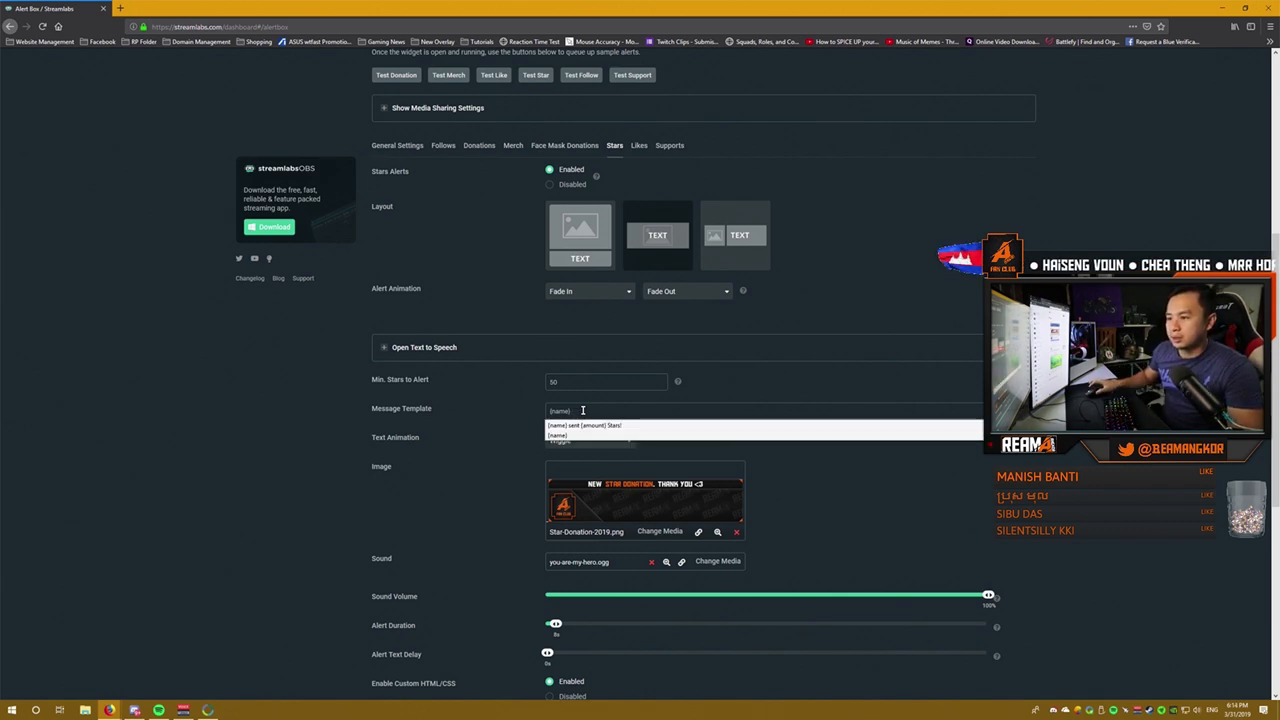
left_click(597, 427)
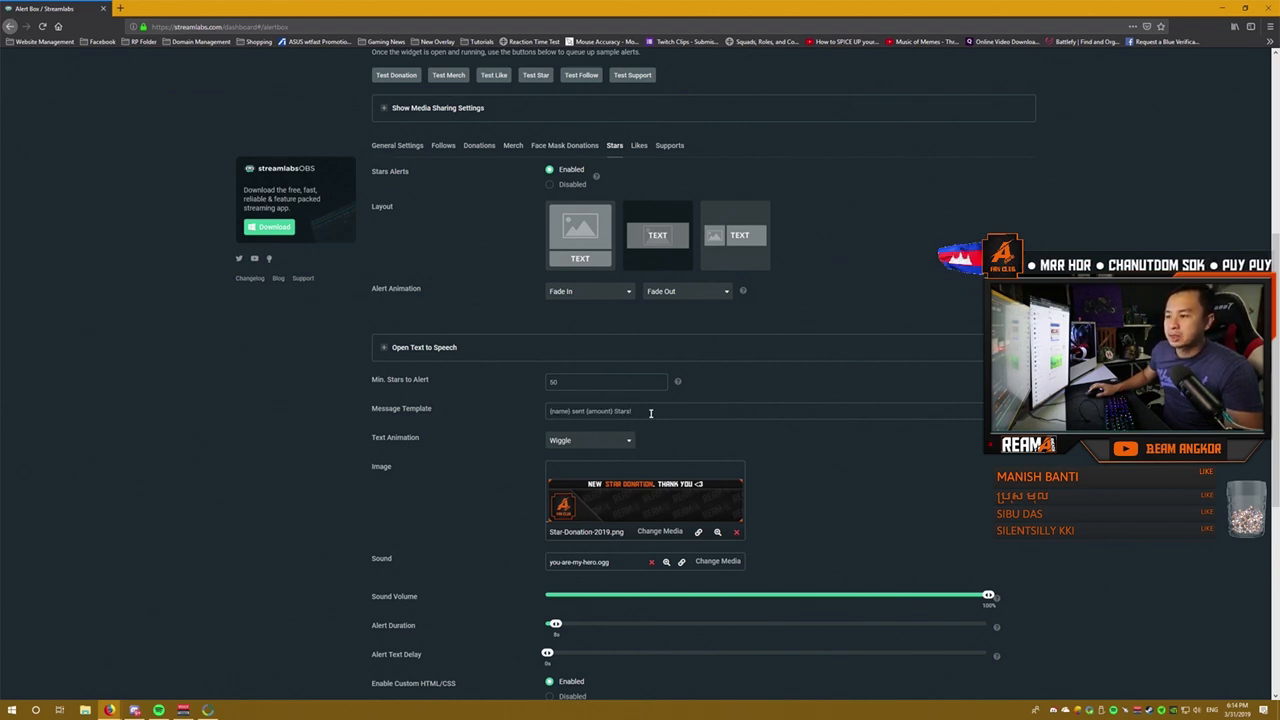
Launch the Alert Box widget in its own window, move it clear of the test controls and trigger a test star alert
scroll(650, 412, "up", 3)
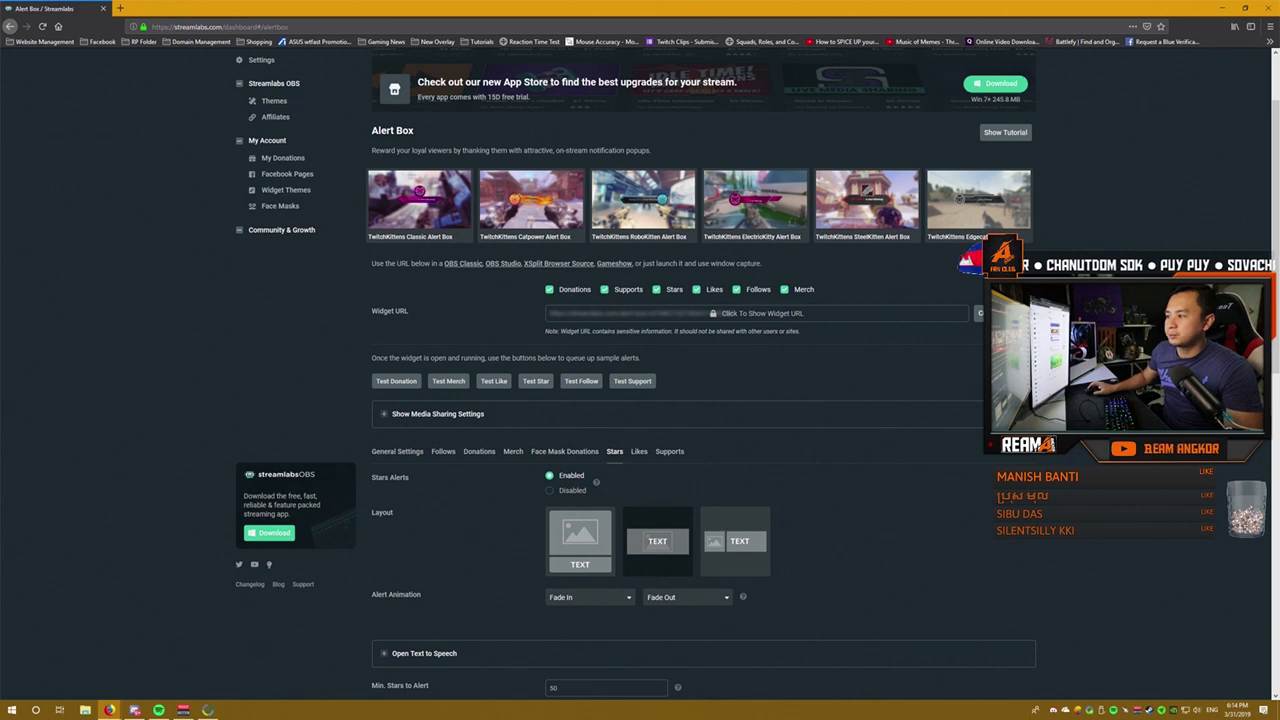
scroll(1012, 340, "up", 1)
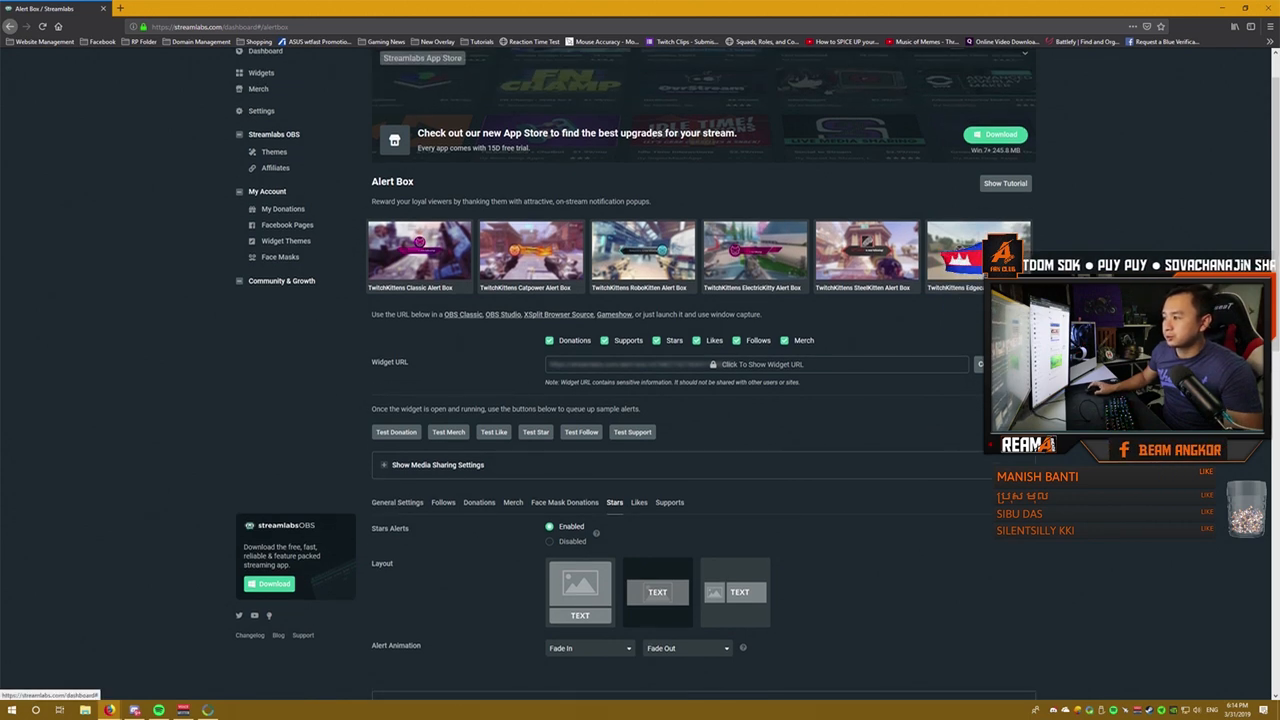
left_click(1018, 364)
left_click_drag(621, 96, 290, 145)
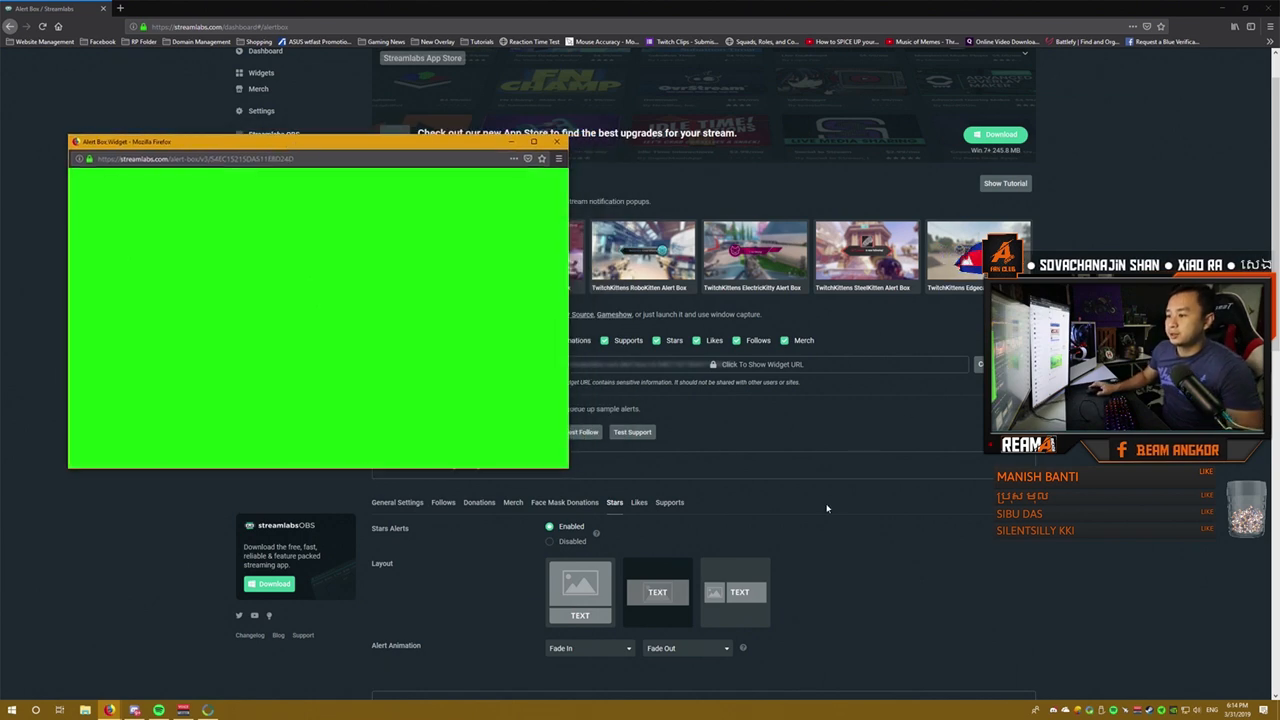
scroll(811, 497, "down", 2)
scroll(811, 497, "down", 1)
left_click_drag(458, 140, 1087, 185)
left_click(536, 228)
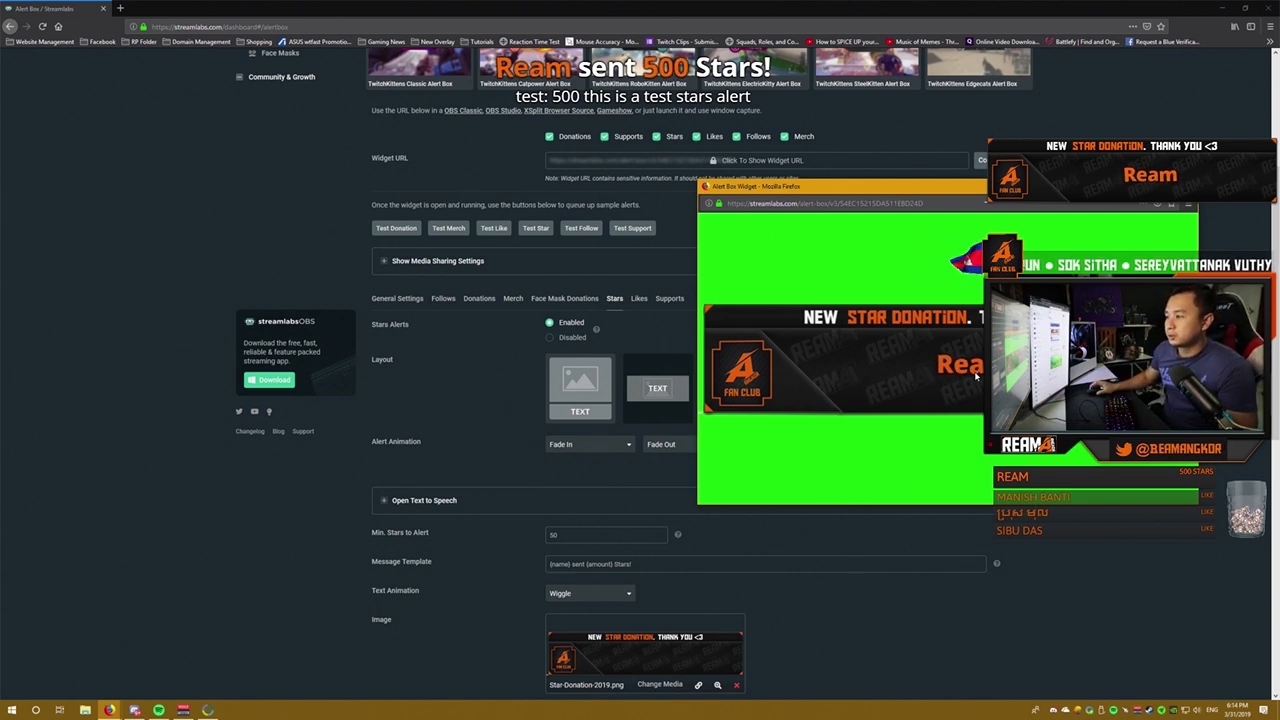
Save the Alert Box settings with the longer message template and trigger another test star alert
left_click(648, 565)
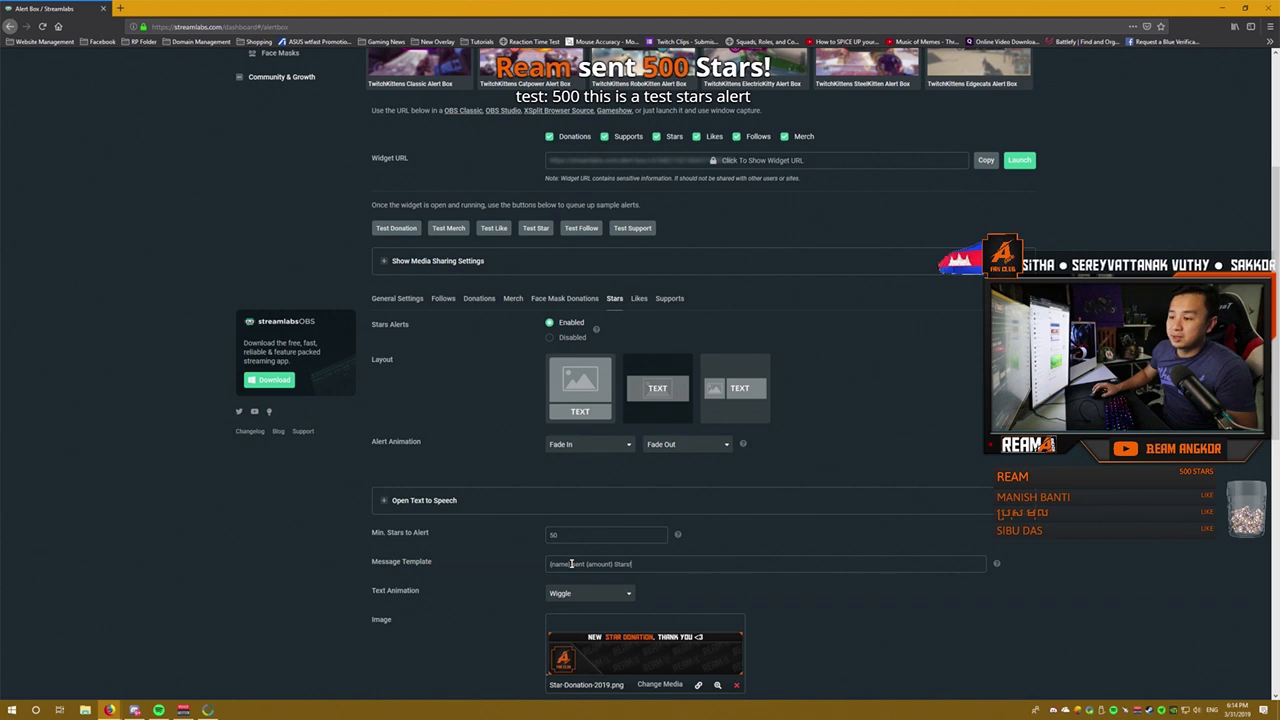
scroll(540, 570, "down", 5)
left_click(703, 680)
scroll(299, 427, "up", 10)
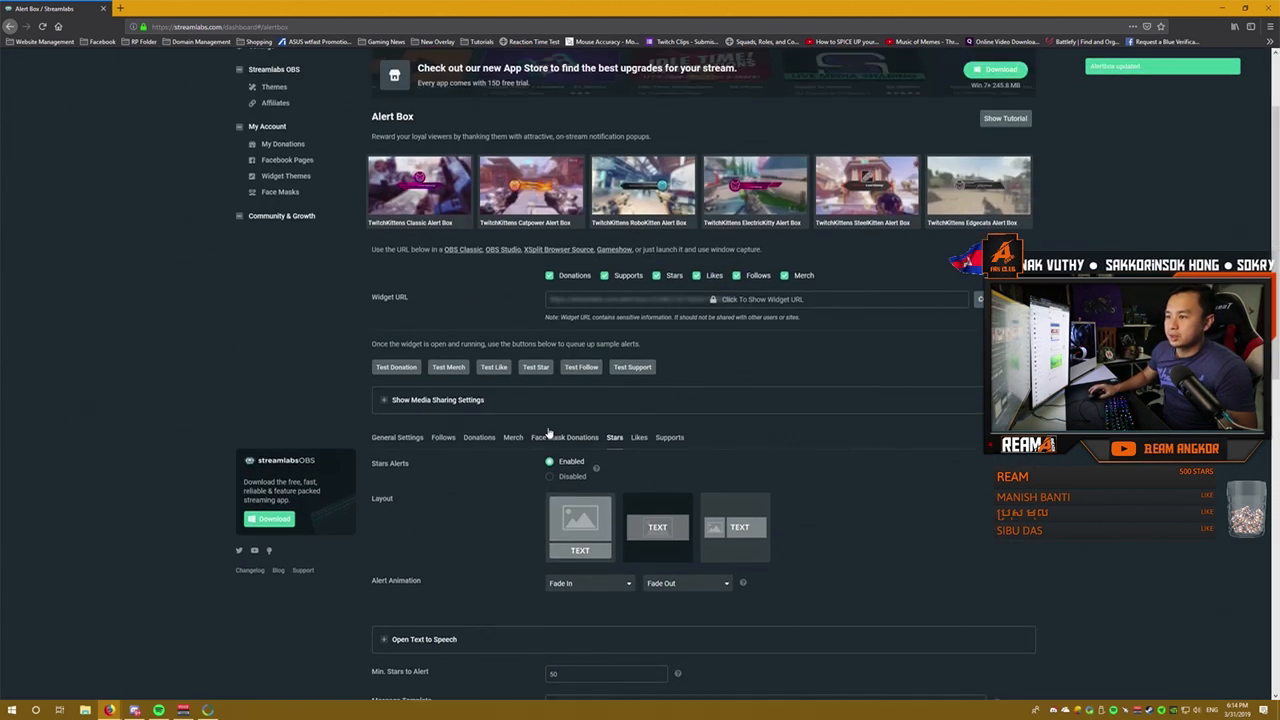
left_click(535, 366)
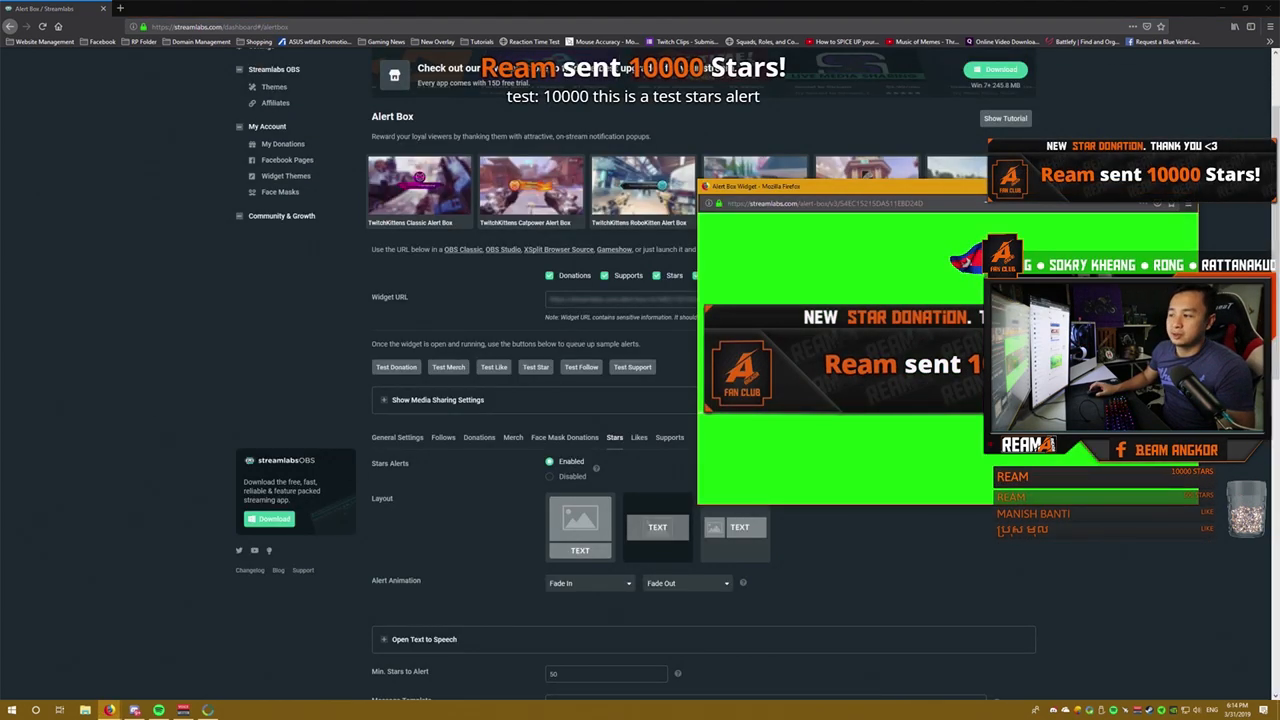
Shorten the Stars message template to "{name}" and save the settings
left_click(687, 594)
scroll(610, 518, "down", 3)
left_click_drag(634, 499, 572, 499)
key("BackSpace")
left_click(341, 526)
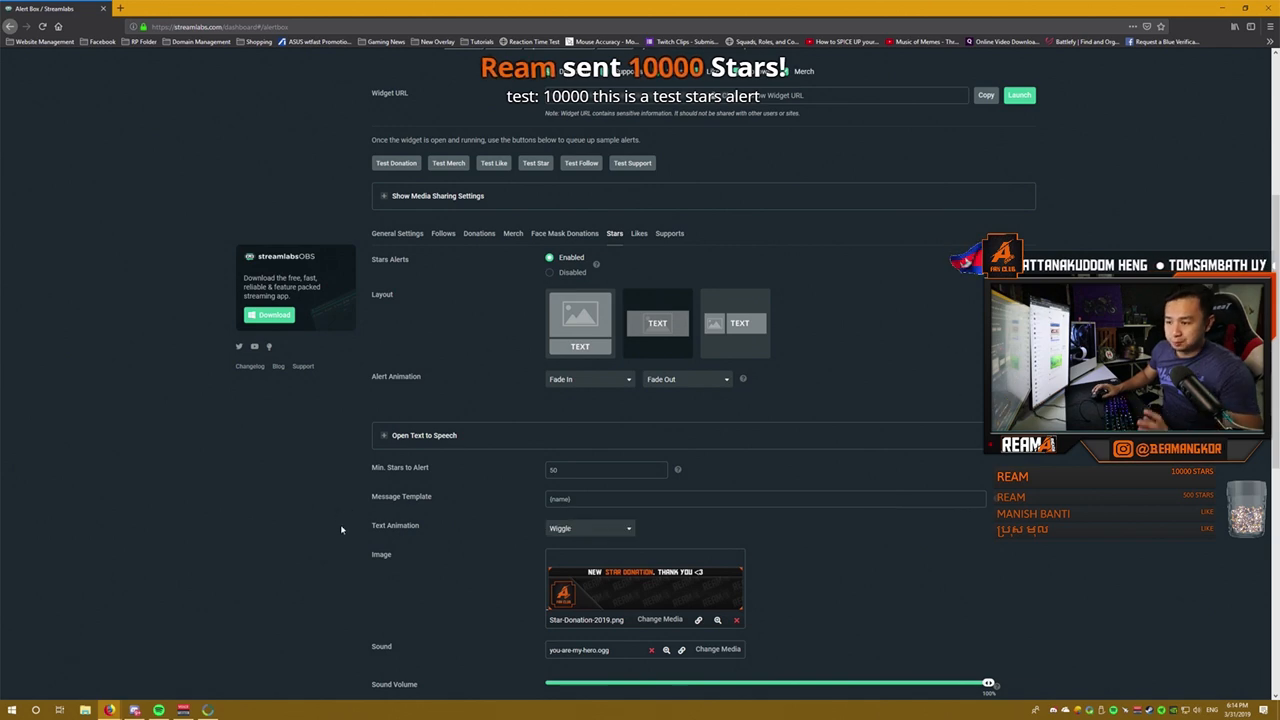
scroll(345, 545, "down", 5)
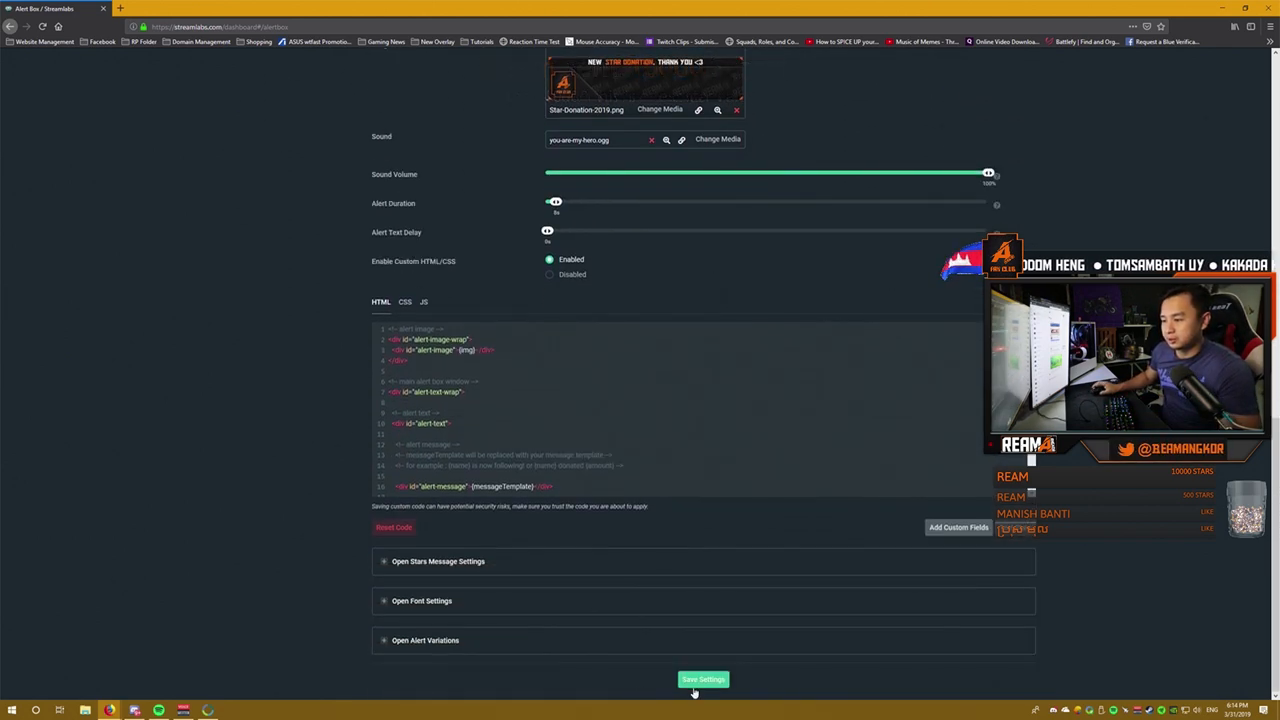
left_click(693, 686)
scroll(312, 489, "up", 2)
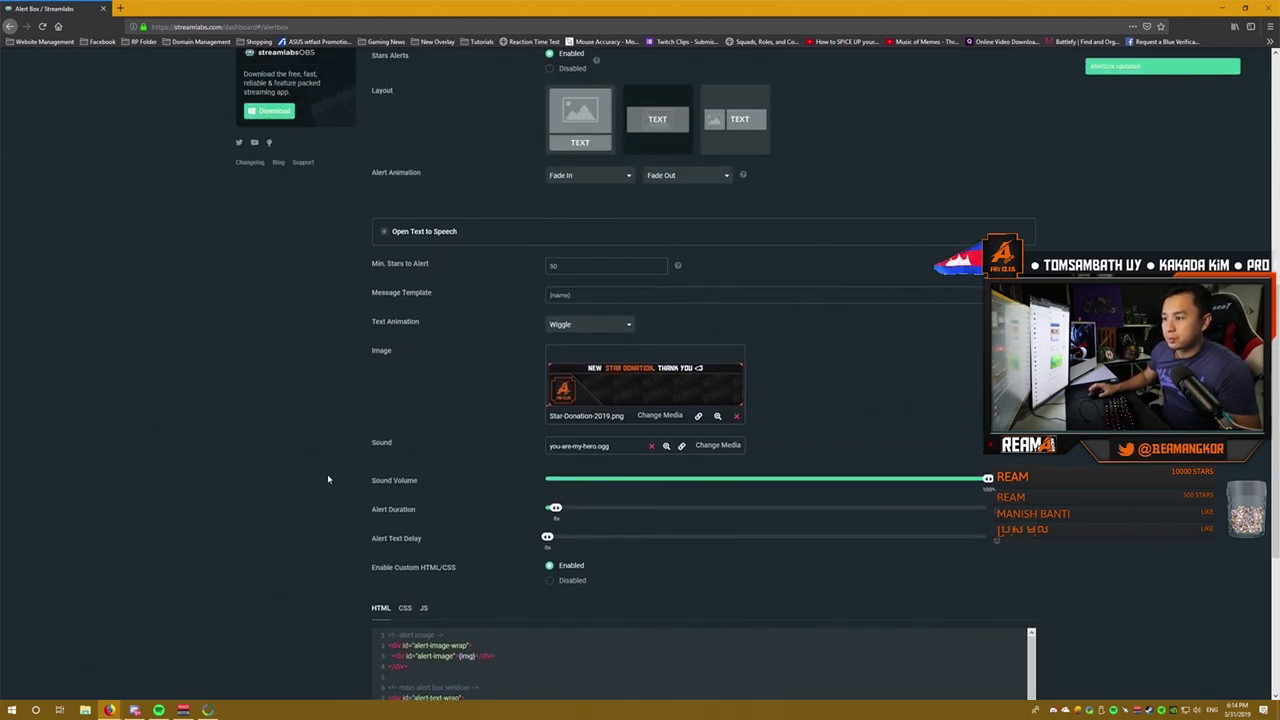
Review the Stars message template and the available text animation options
left_click(581, 295)
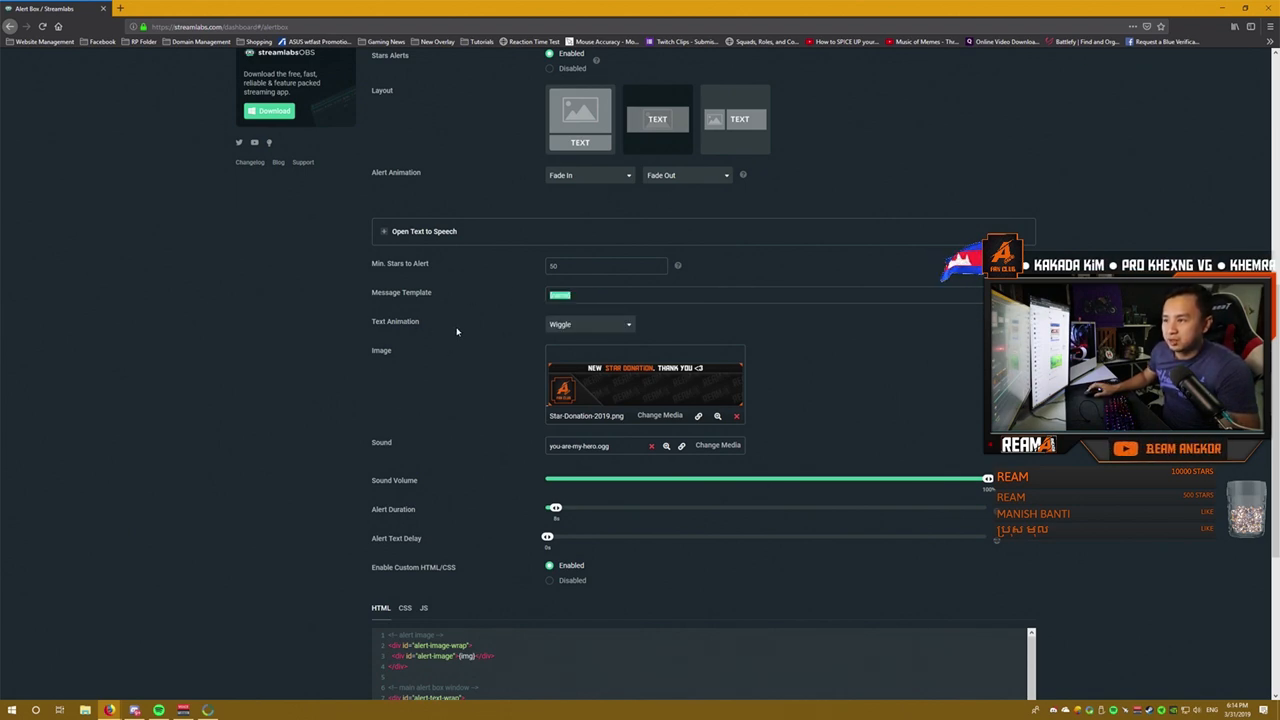
left_click(588, 324)
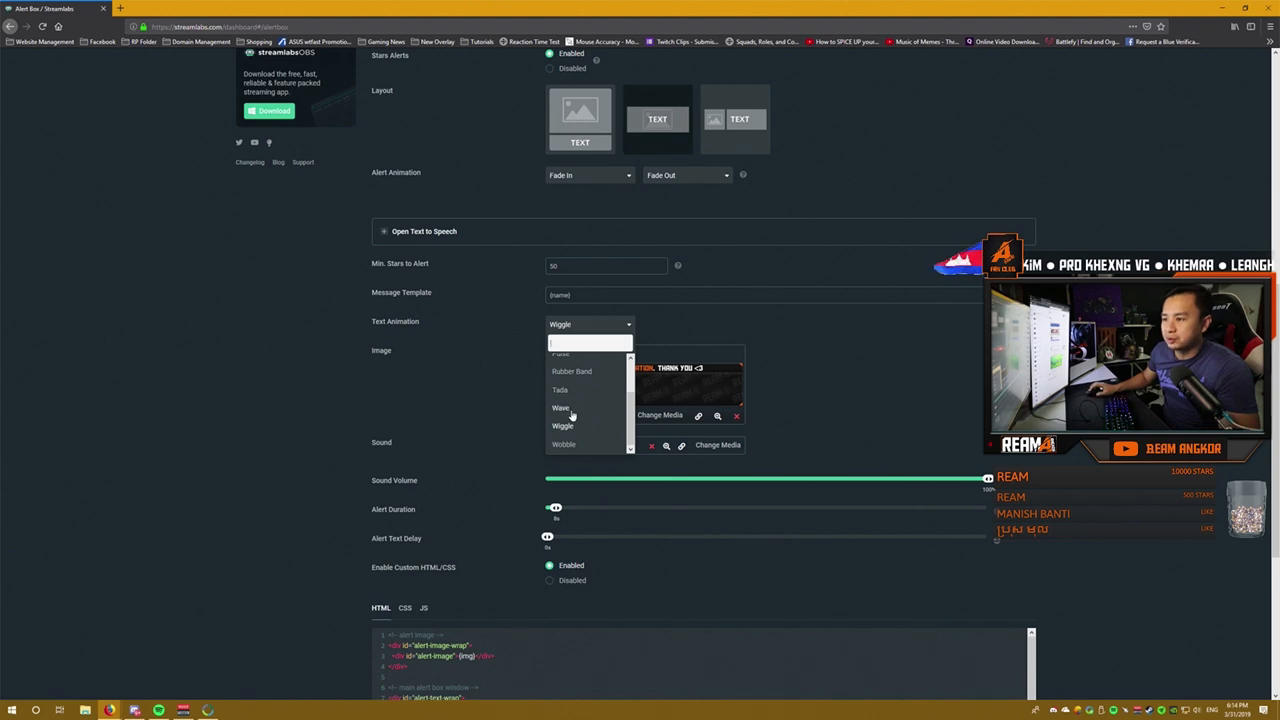
left_click(187, 357)
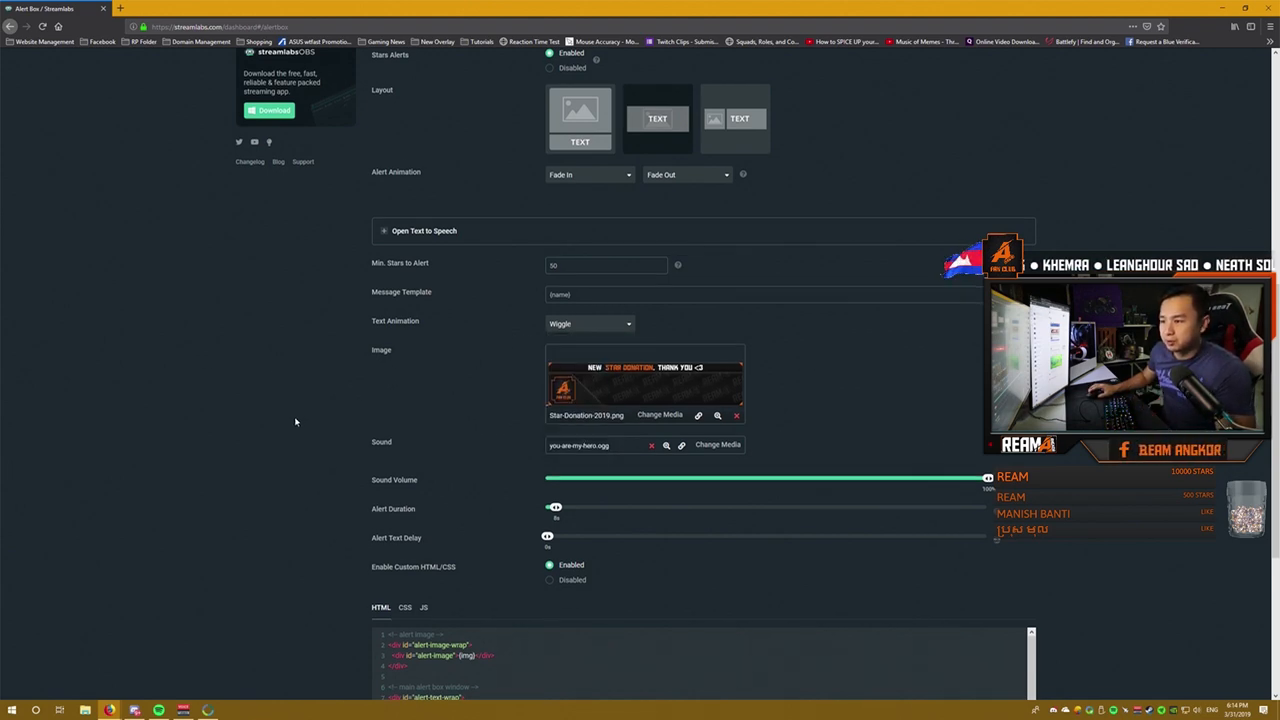
Choose Star-Donation-2019.png from the uploaded images as the Stars alert image
scroll(295, 418, "down", 1)
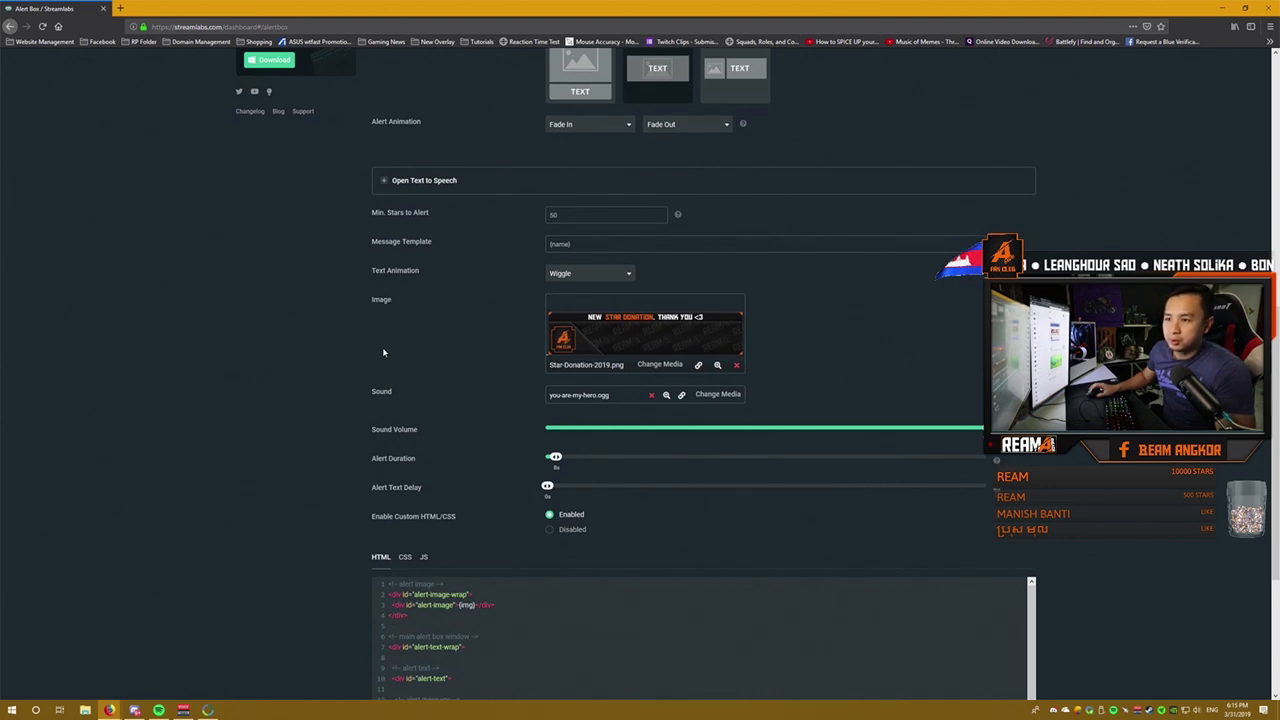
left_click(660, 364)
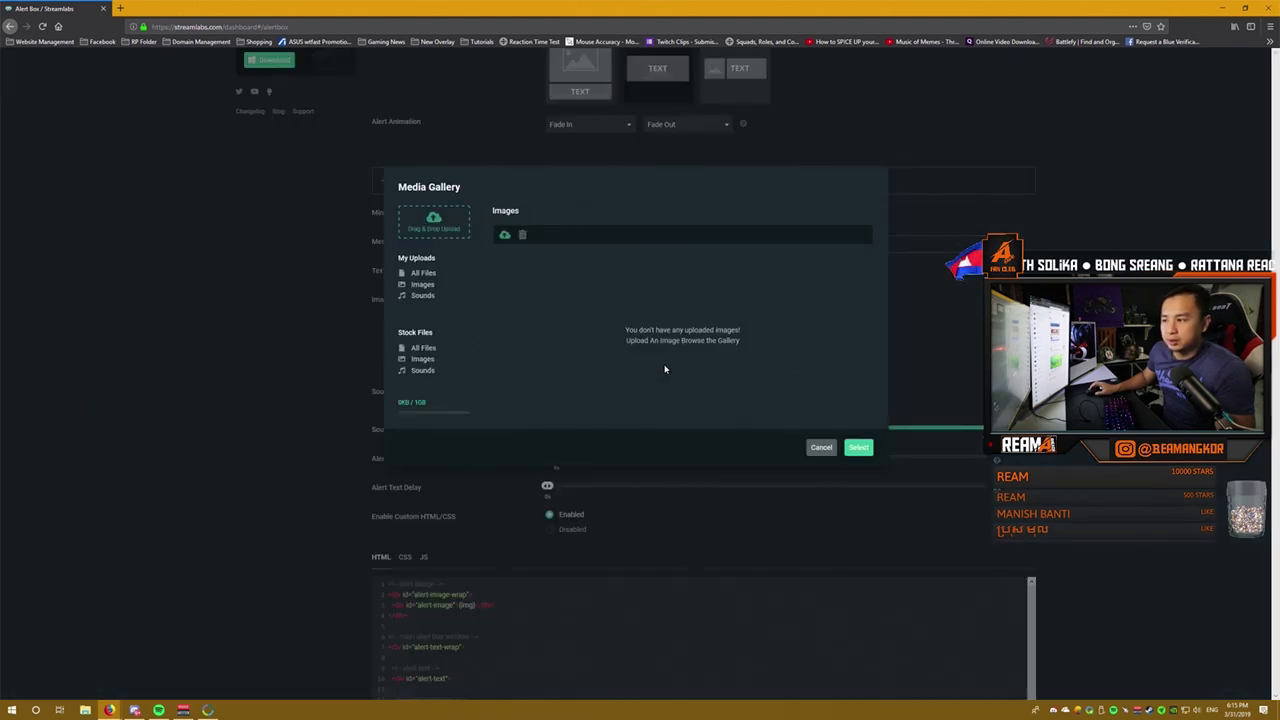
left_click(434, 222)
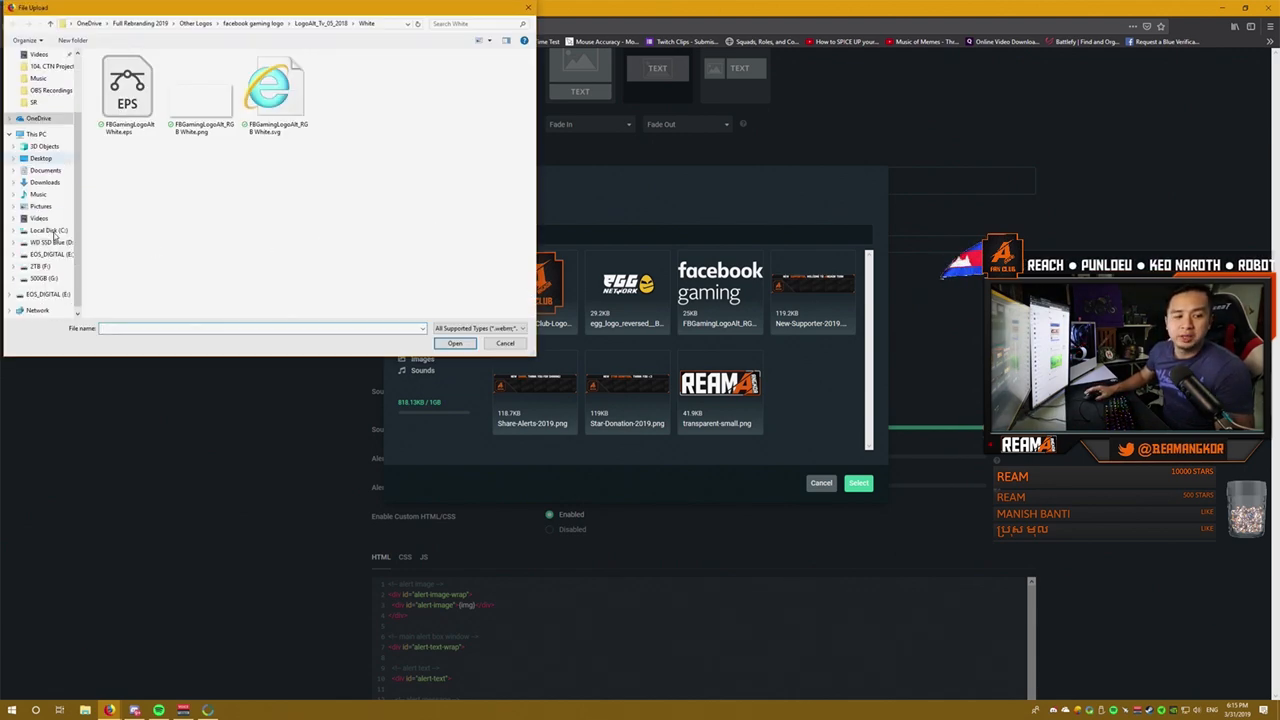
left_click(527, 7)
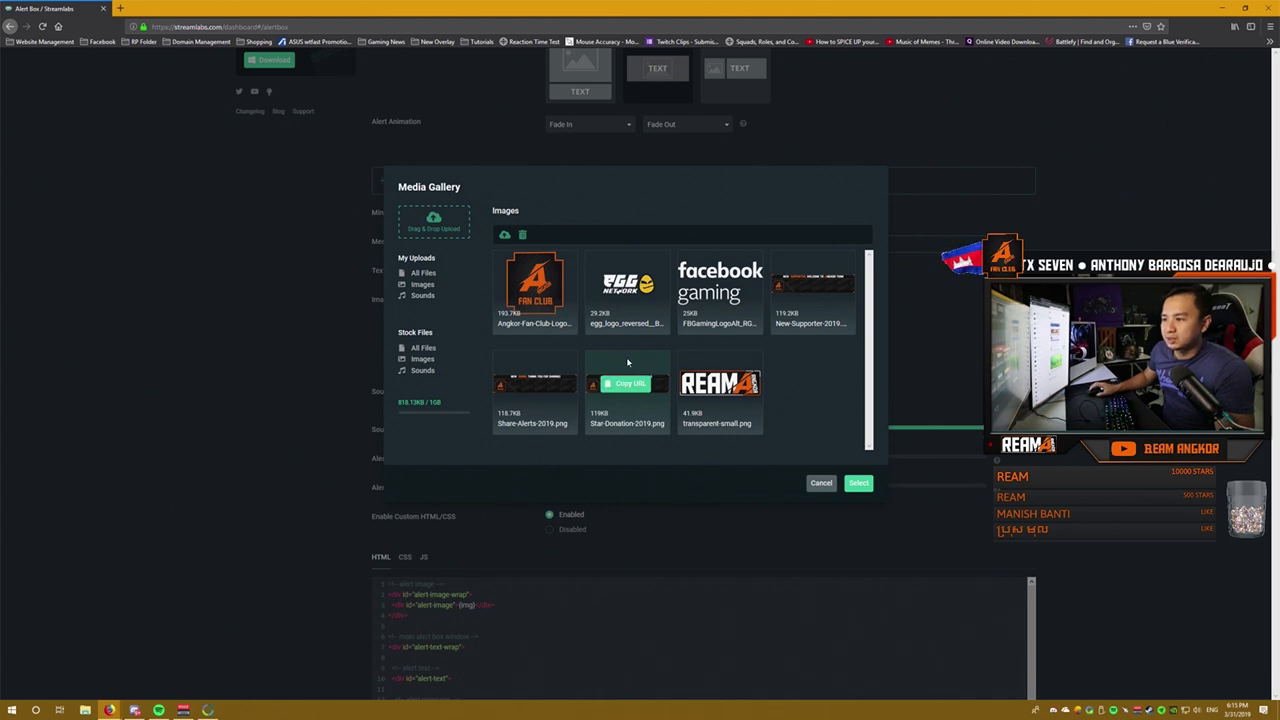
left_click(857, 483)
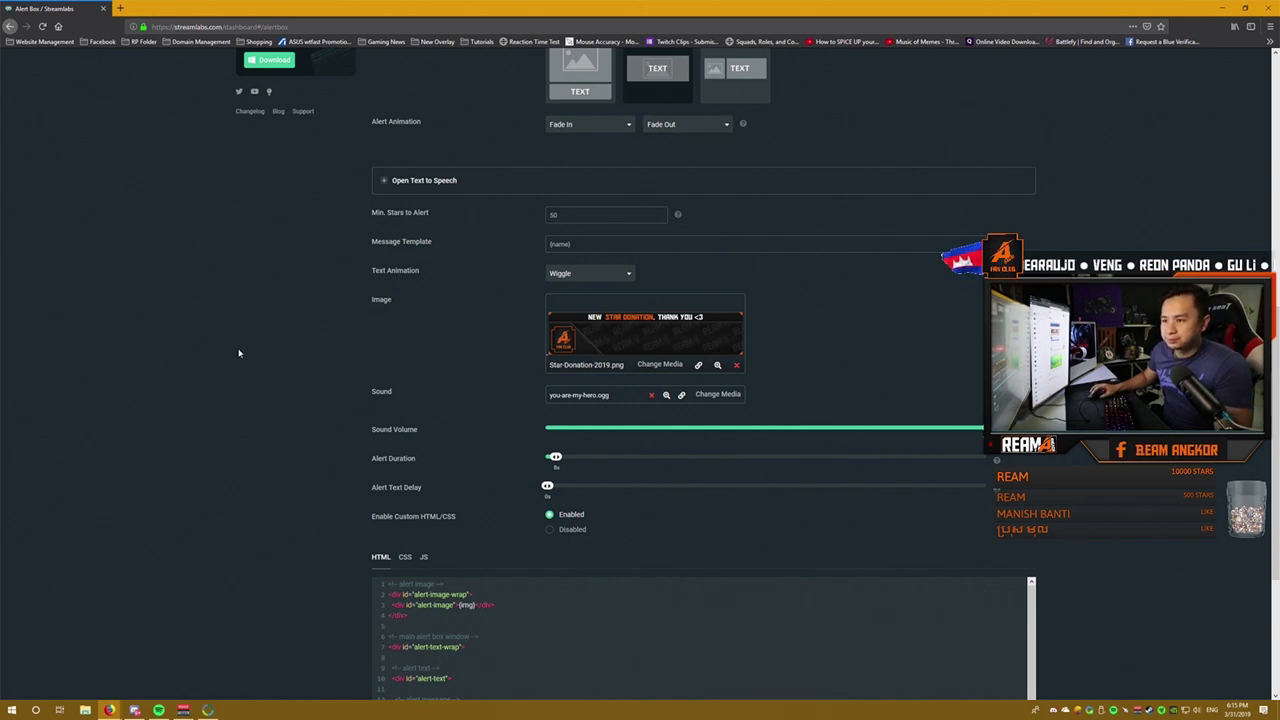
Choose you-are-my-hero.ogg from the uploaded sounds as the Stars alert sound and save the settings
left_click(719, 394)
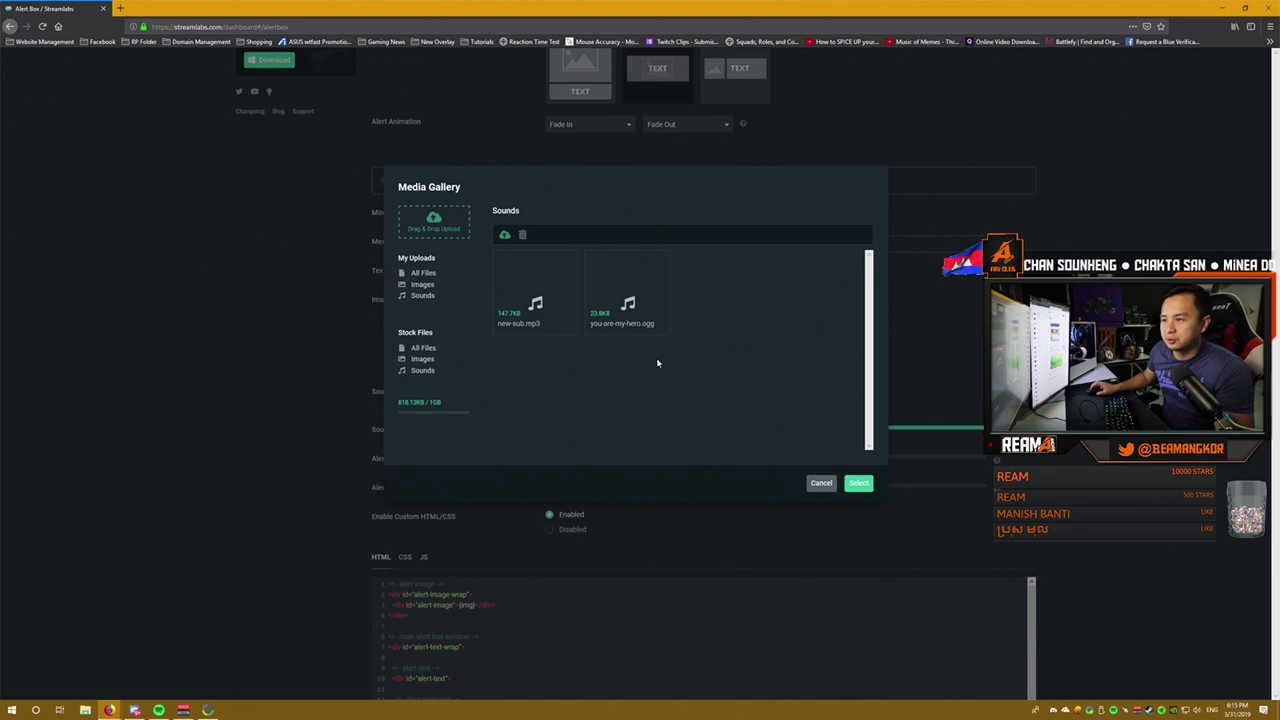
mouse_move(541, 316)
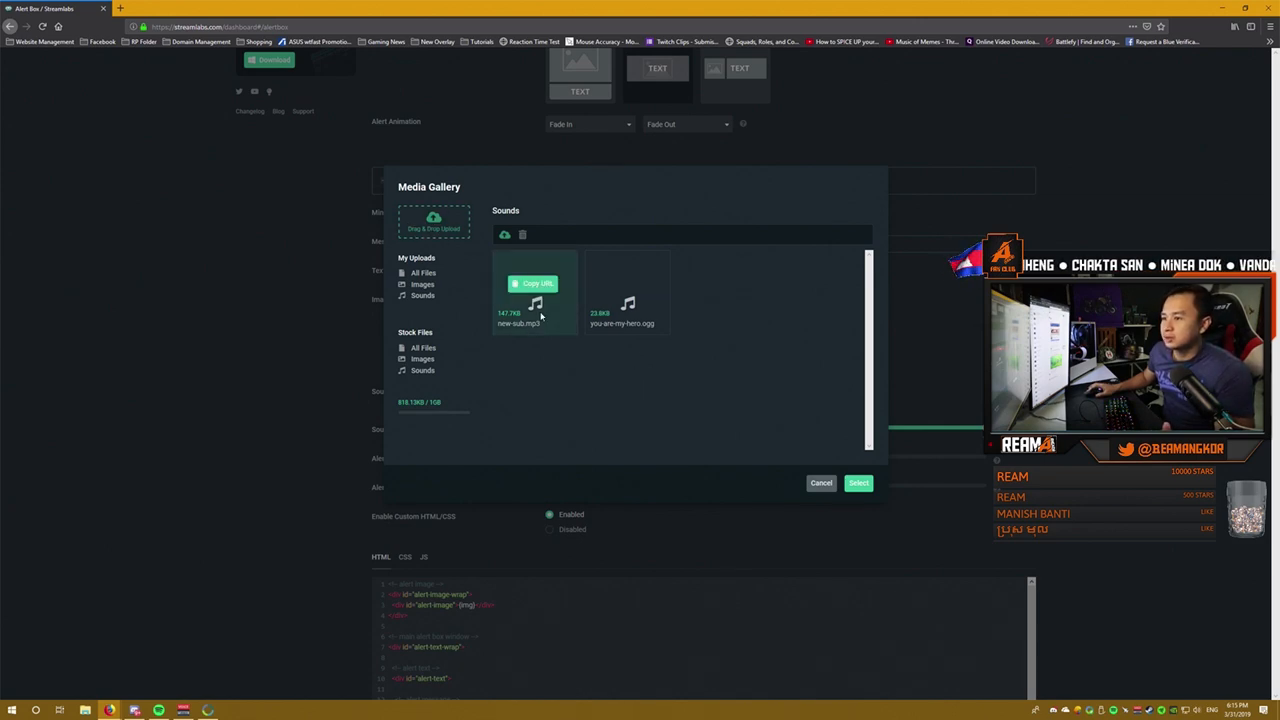
left_click(629, 312)
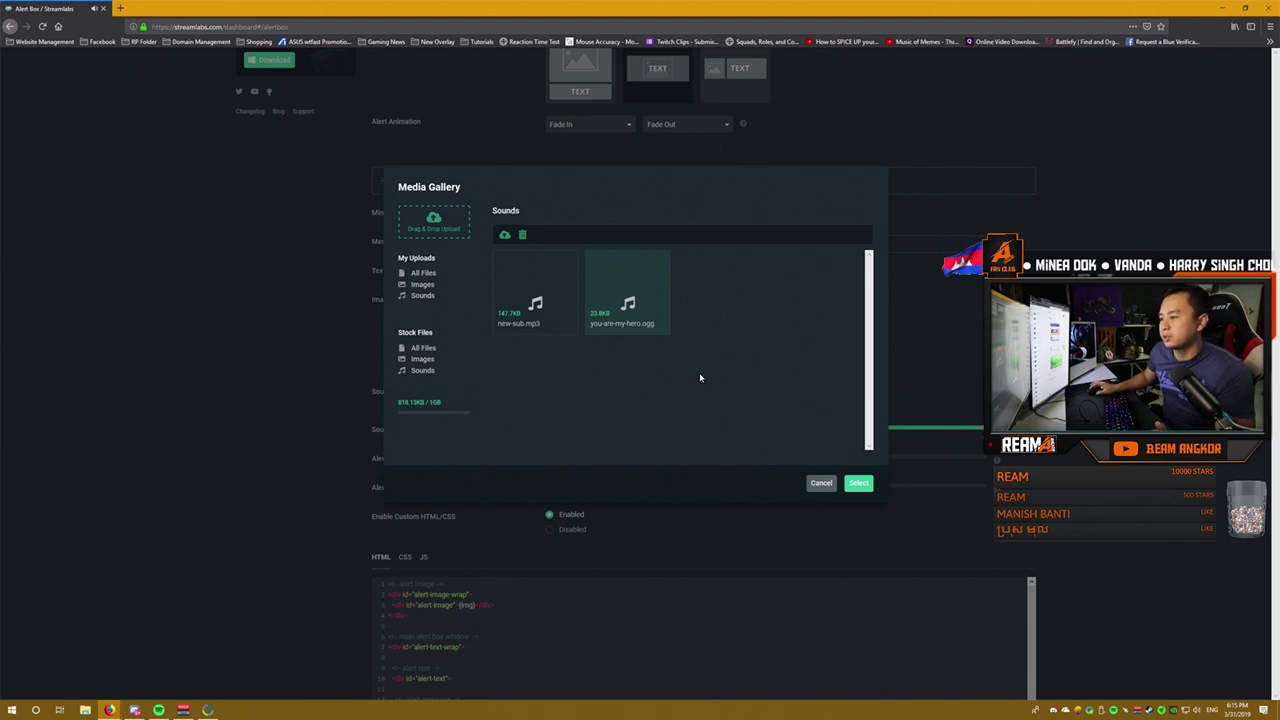
left_click(860, 483)
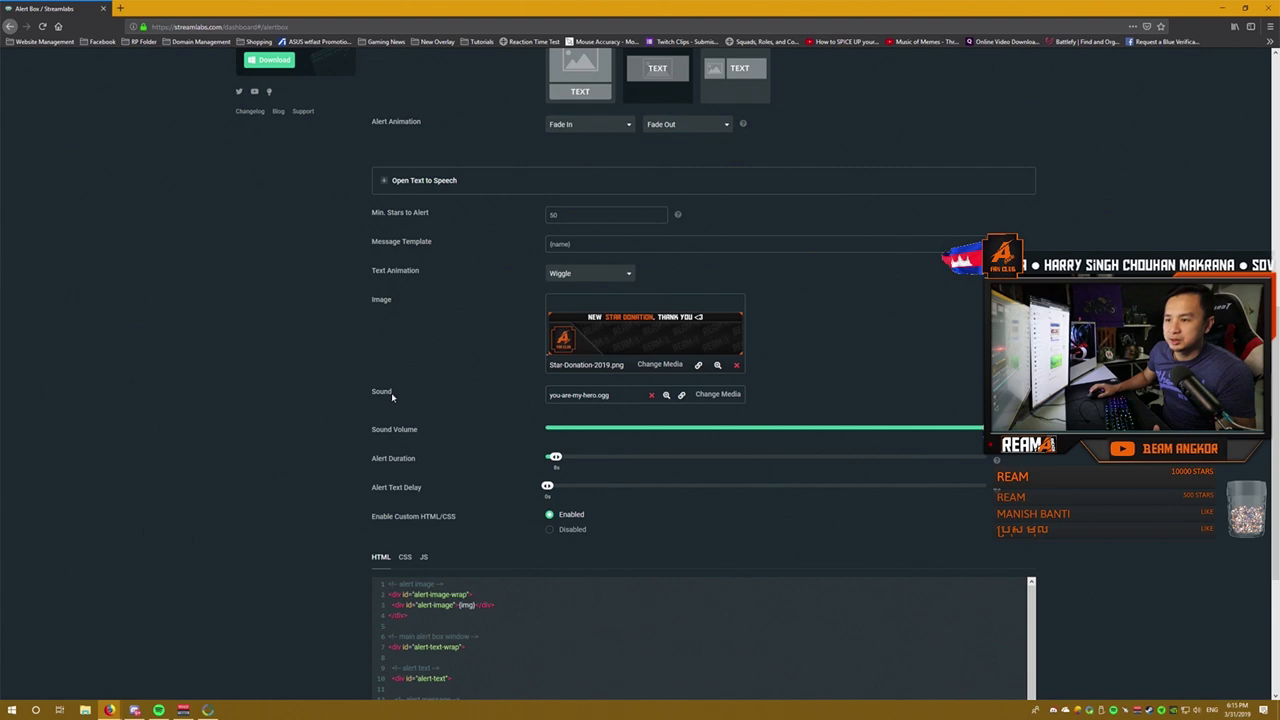
scroll(597, 646, "down", 3)
left_click(702, 679)
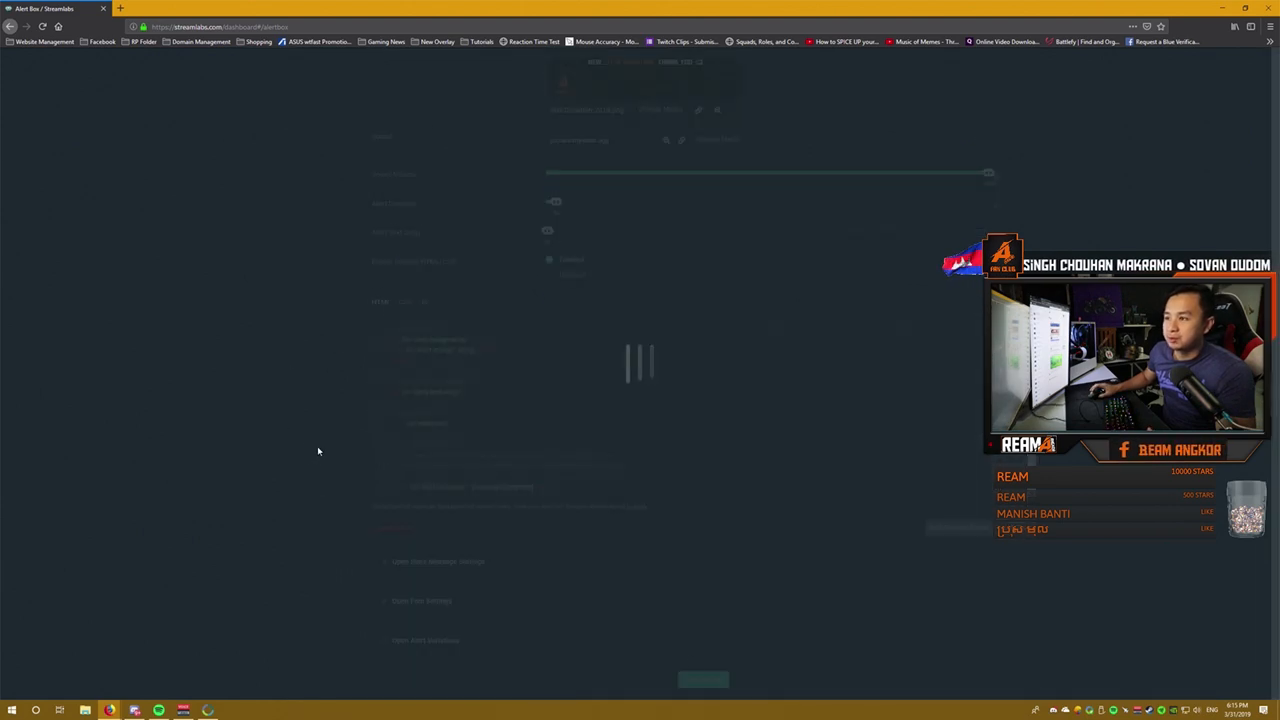
Open the Stars alert's custom CSS and highlight the four padding lines in the #alert-text rule
scroll(279, 468, "up", 2)
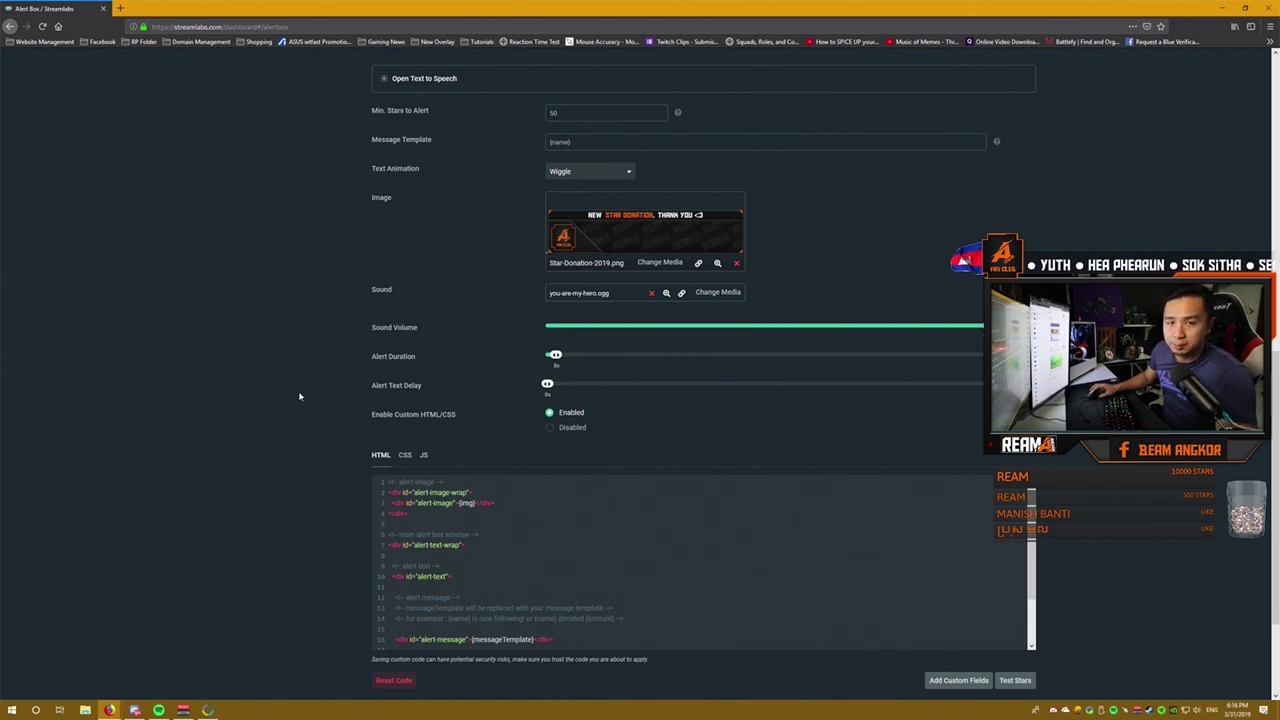
scroll(301, 436, "down", 2)
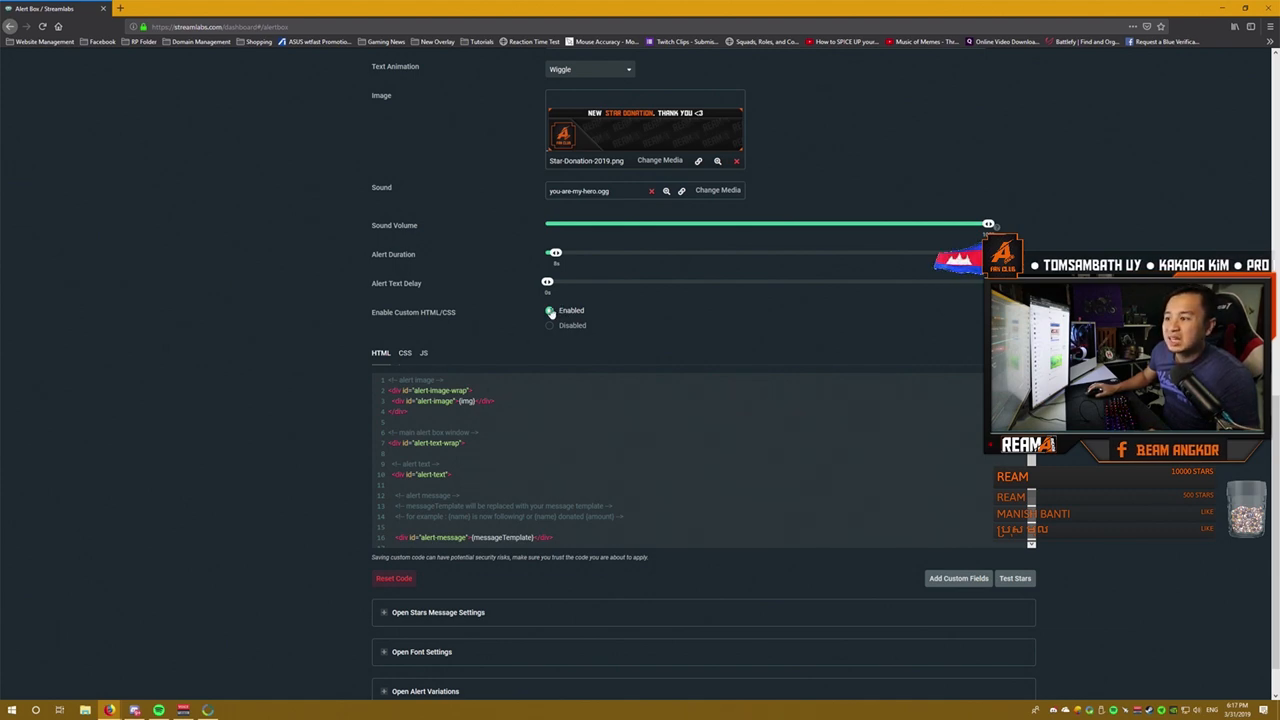
left_click(405, 353)
scroll(486, 437, "down", 5)
scroll(487, 437, "down", 3)
scroll(487, 436, "up", 4)
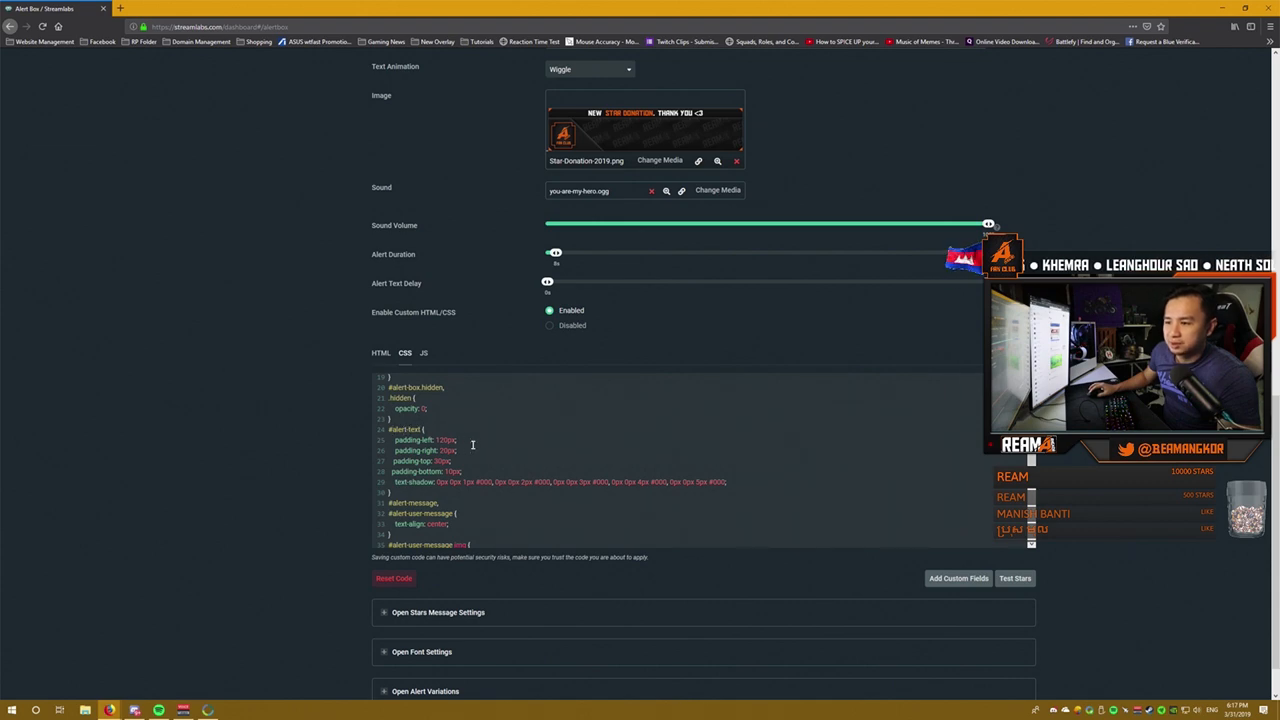
left_click_drag(389, 440, 483, 472)
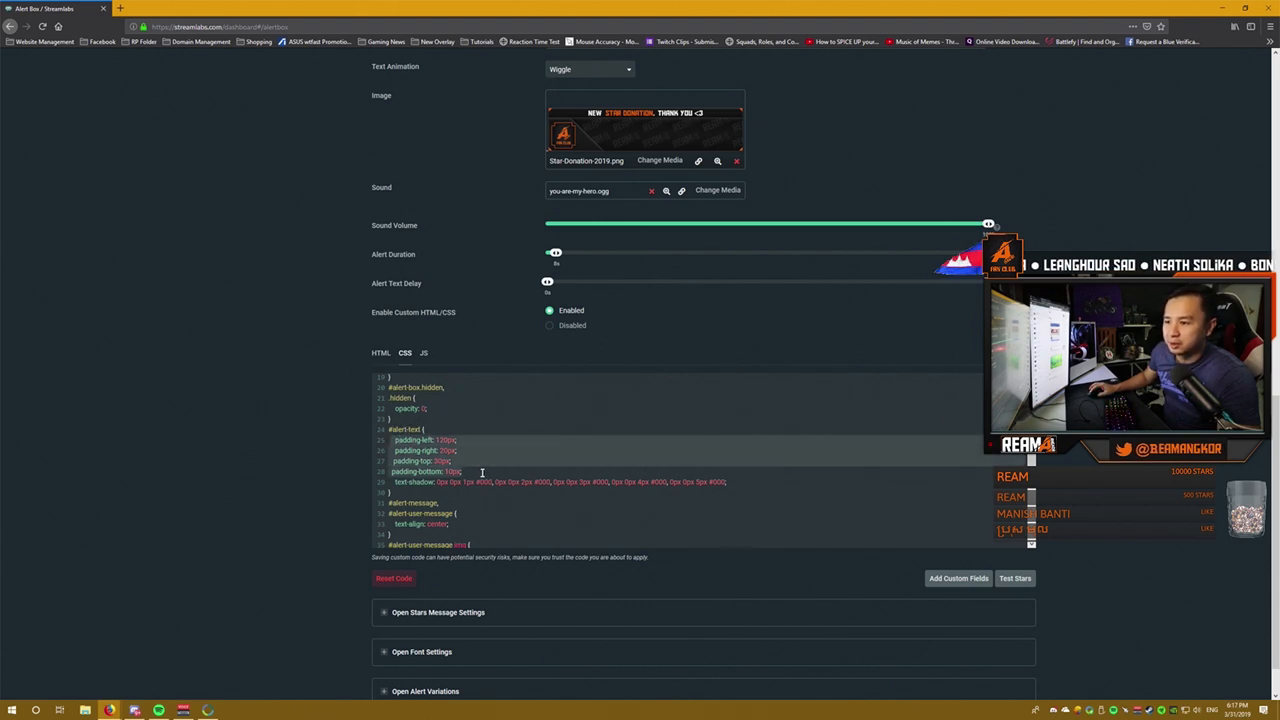
Examine the padding-left, padding-right, padding-top and padding-bottom values in the Stars alert's #alert-text CSS rule
left_click(482, 472)
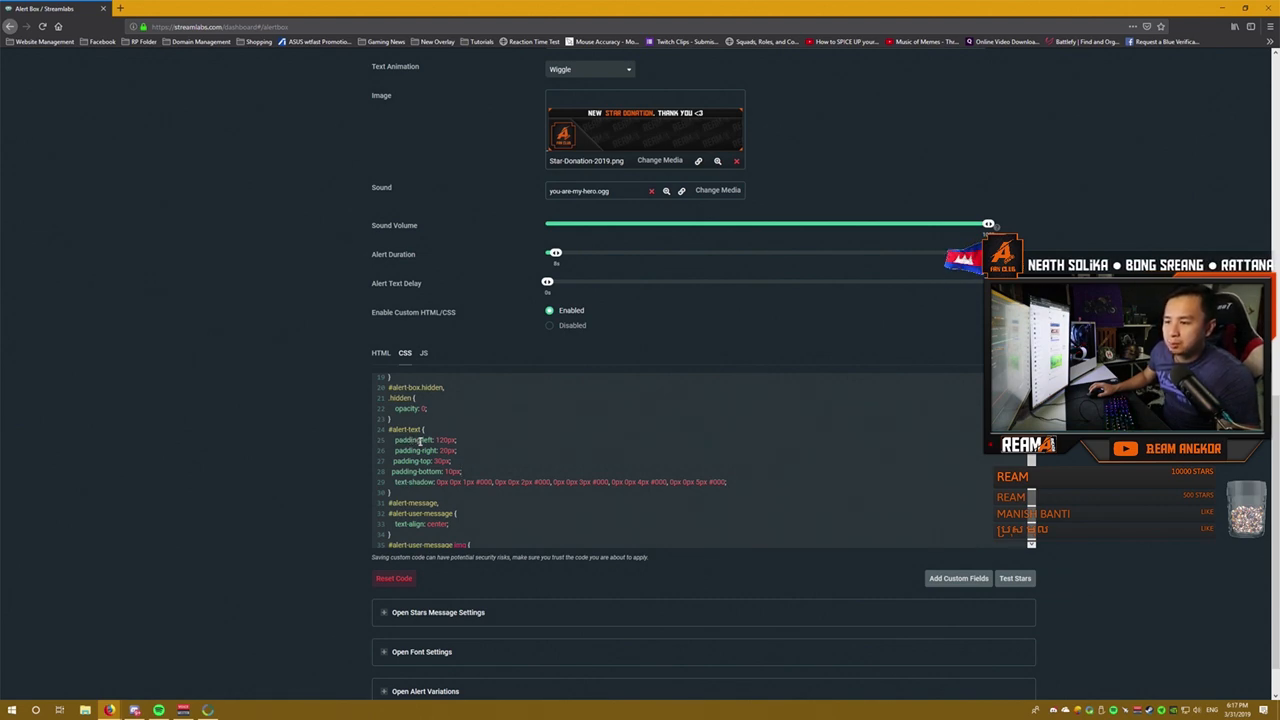
left_click(438, 440)
type("1")
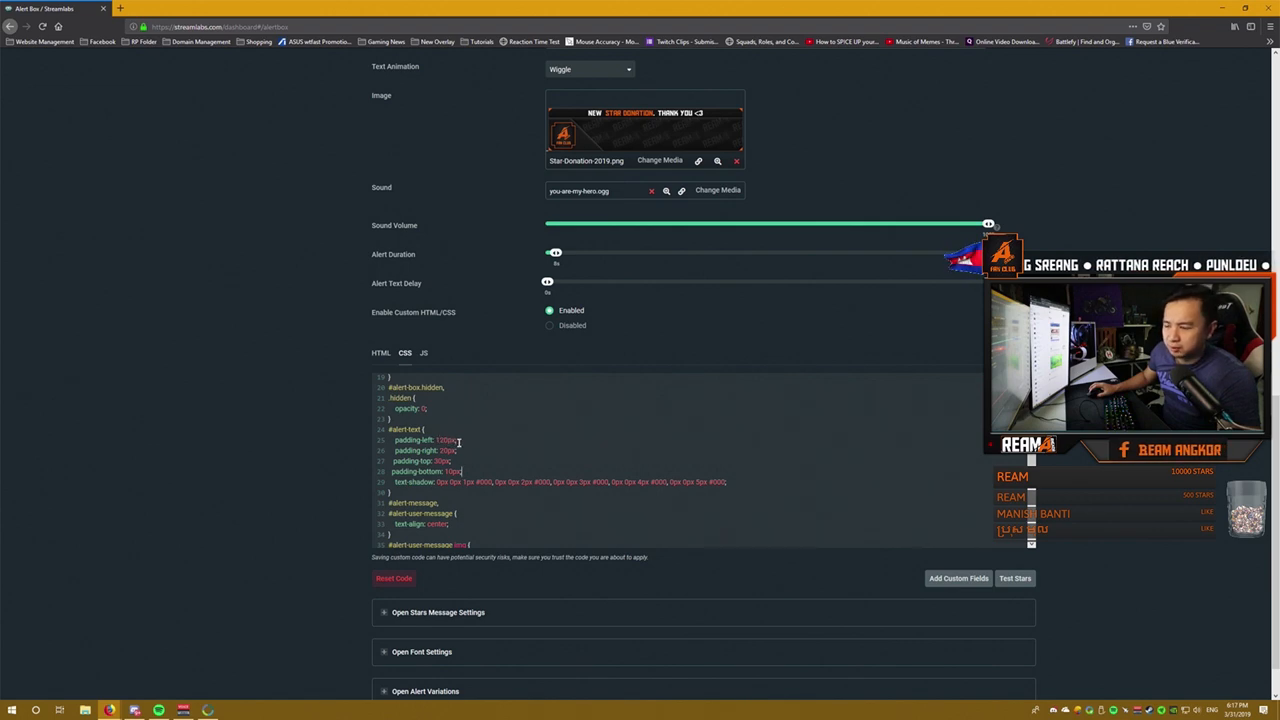
left_click_drag(476, 470, 388, 445)
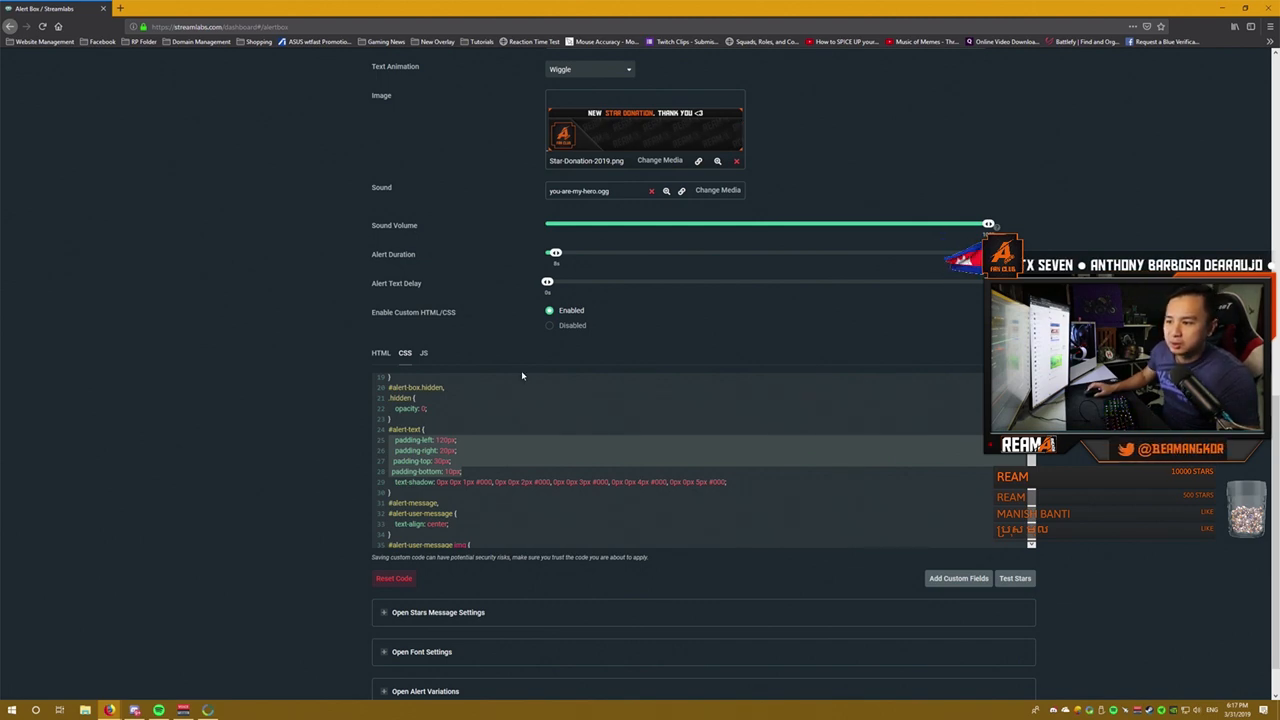
left_click(415, 441)
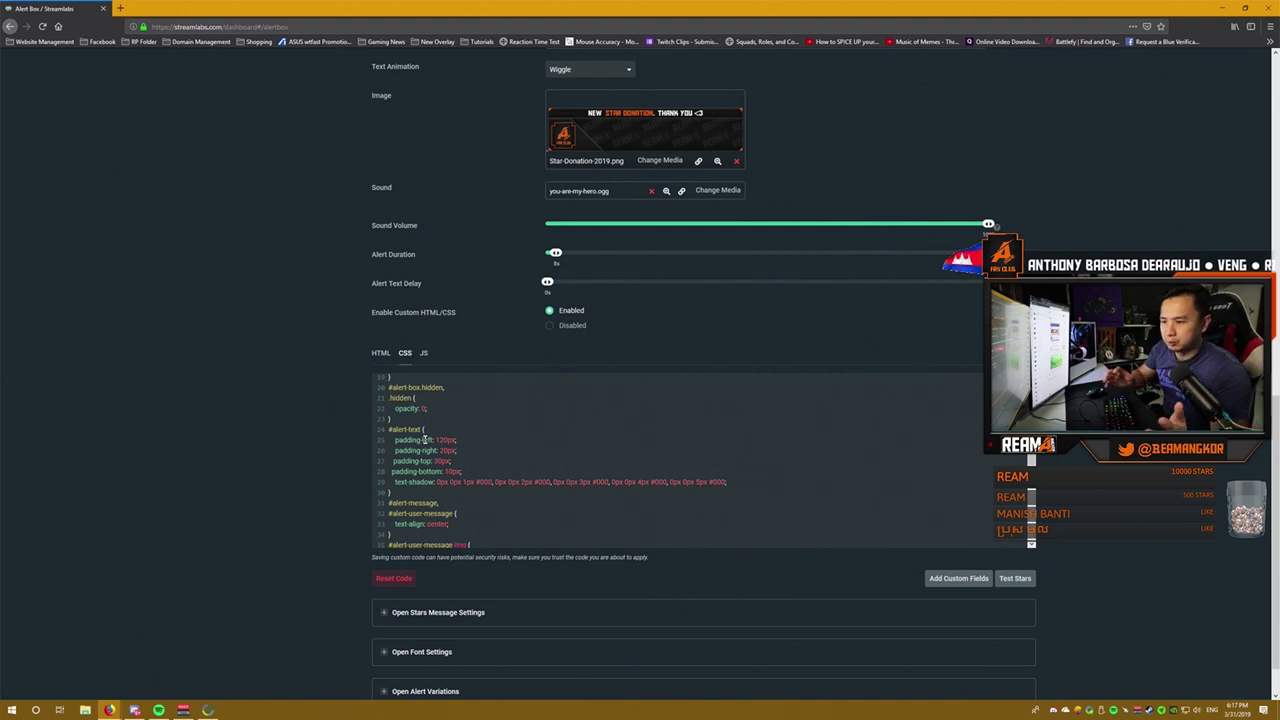
left_click_drag(463, 472, 390, 442)
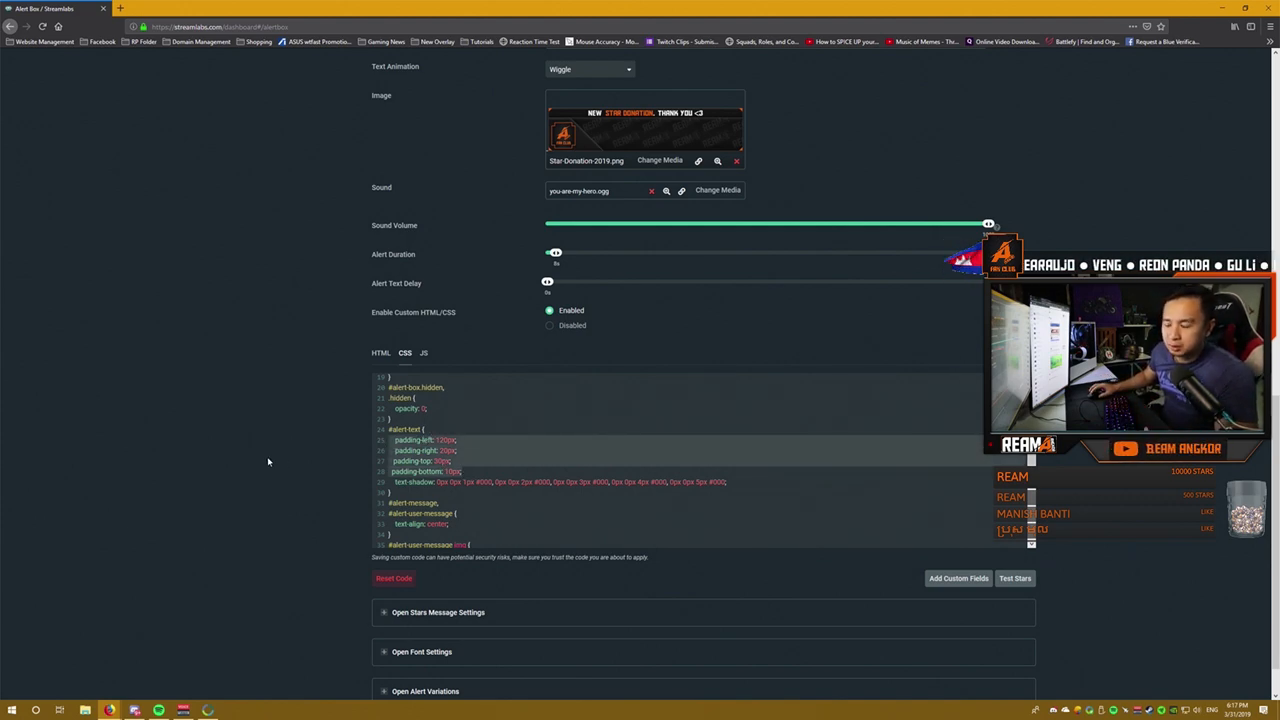
left_click(469, 463)
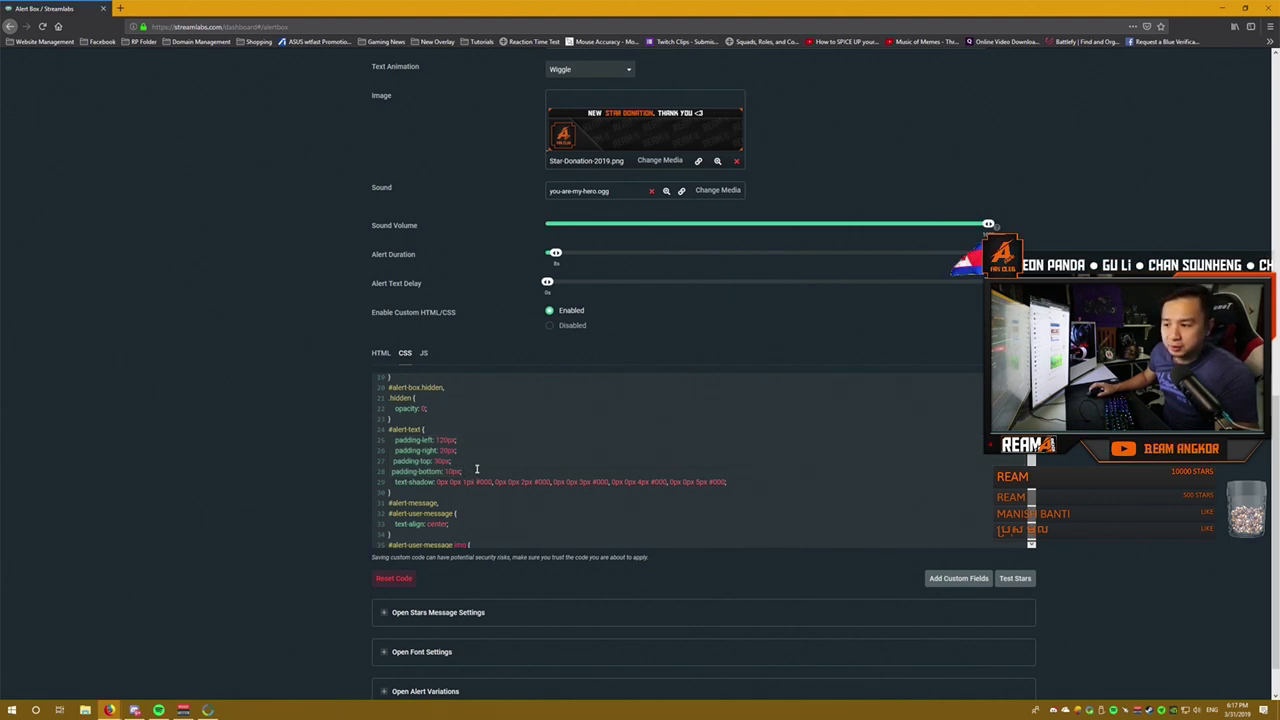
Look over the rest of the Stars alert's custom CSS and save the alert settings
scroll(477, 469, "down", 3)
scroll(464, 465, "up", 1)
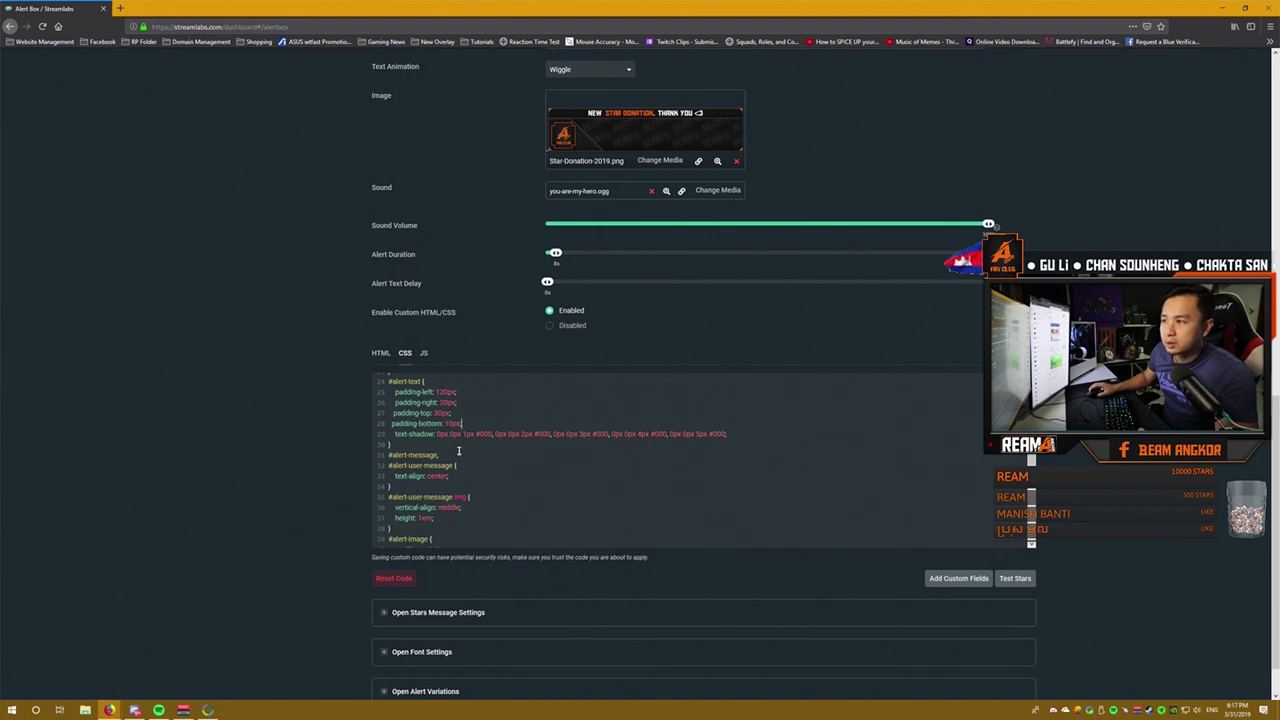
scroll(320, 476, "down", 1)
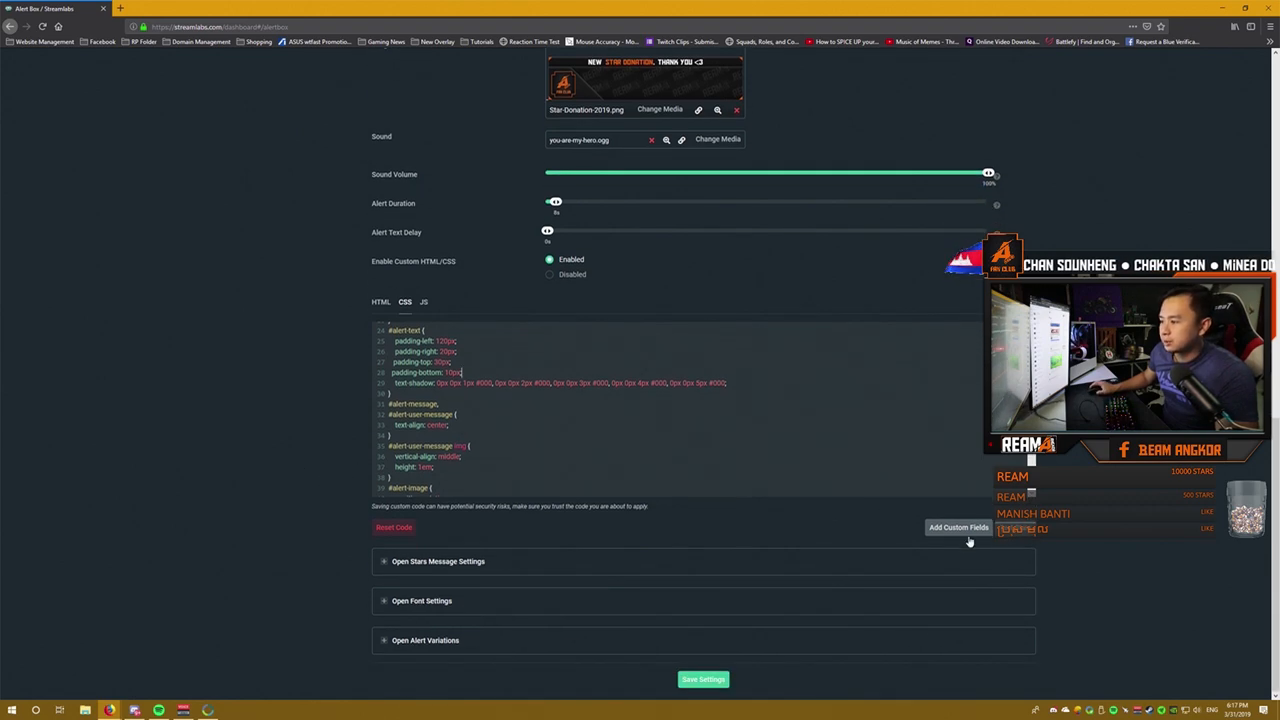
left_click(680, 678)
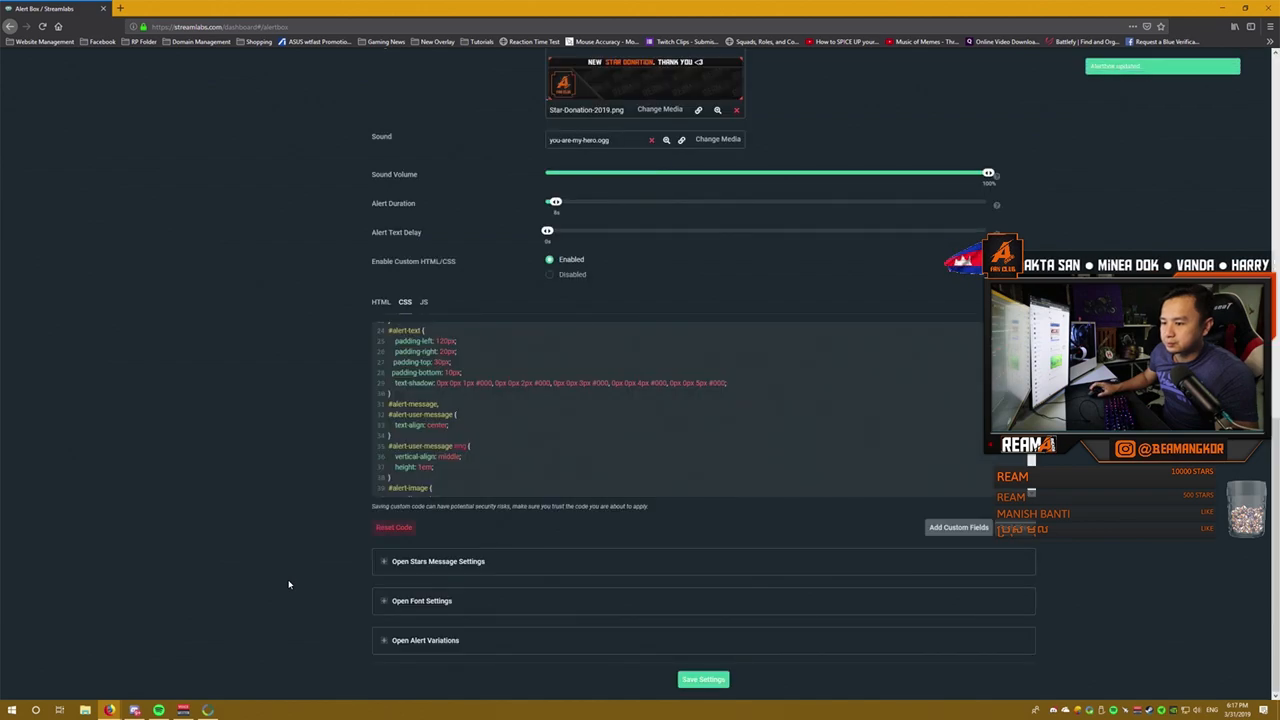
Review the Supports alert's message template, image, sound and custom CSS settings
scroll(289, 584, "up", 5)
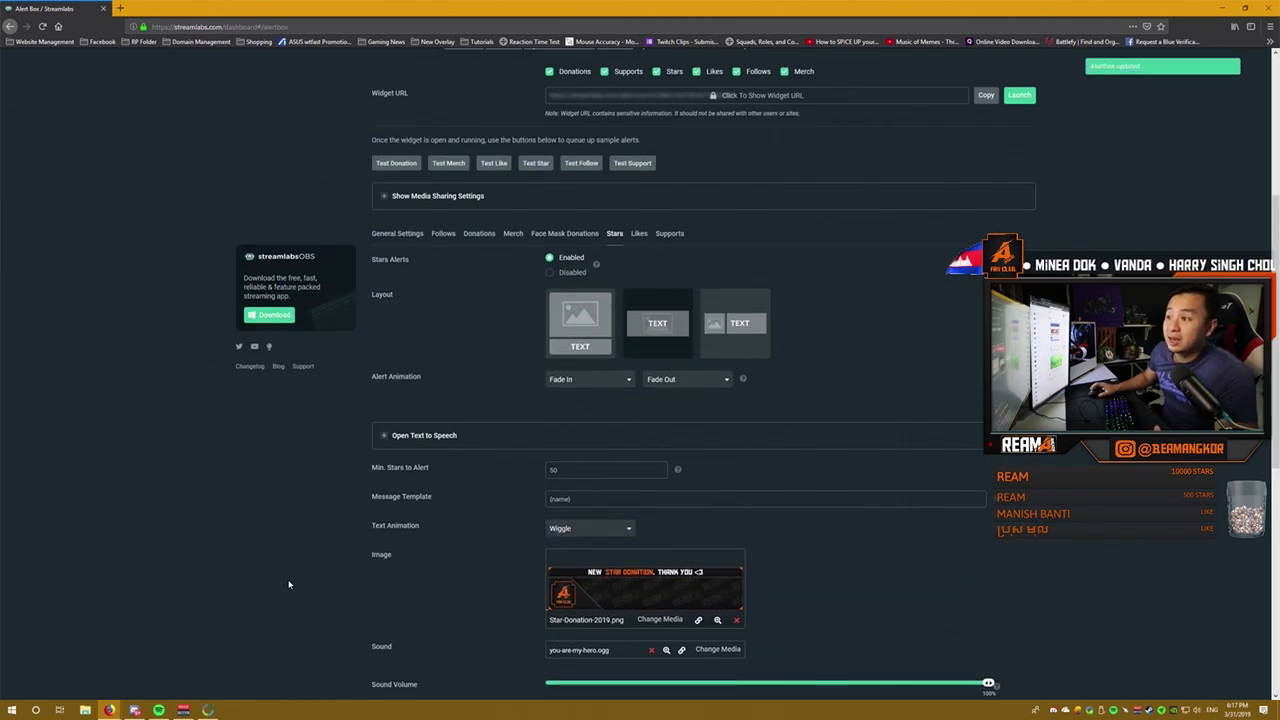
left_click(640, 234)
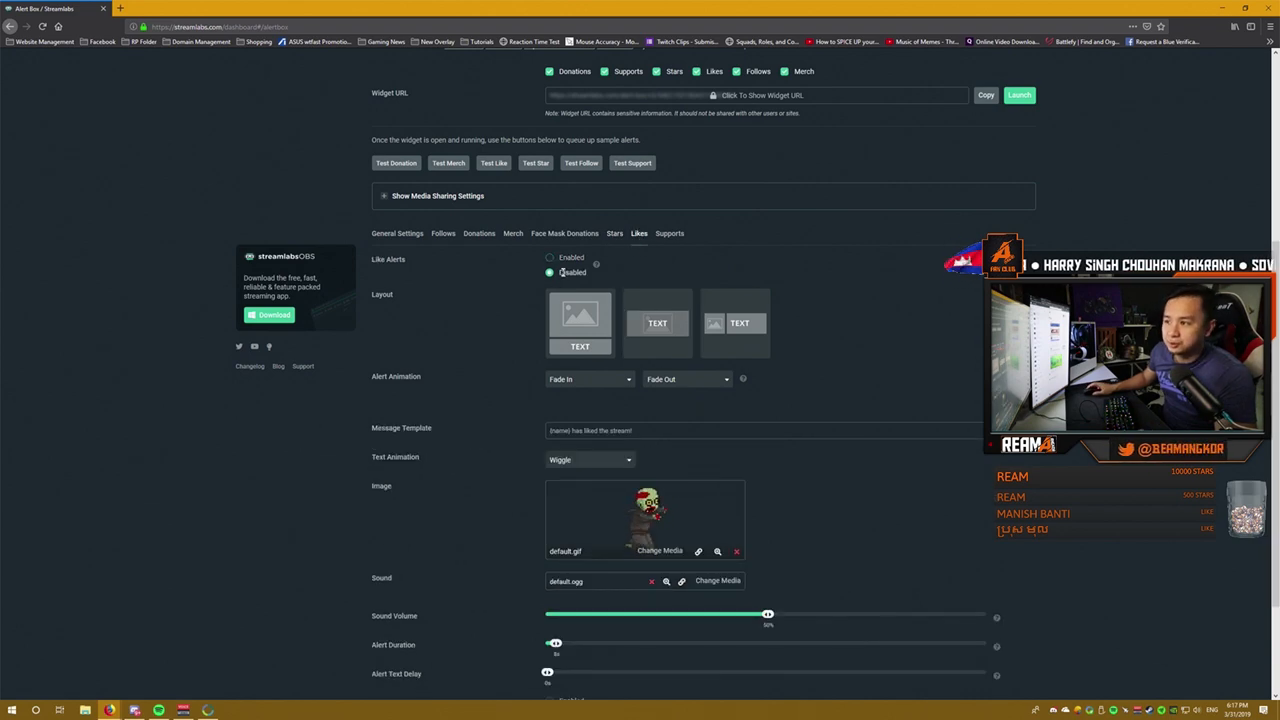
left_click(669, 233)
scroll(273, 437, "down", 1)
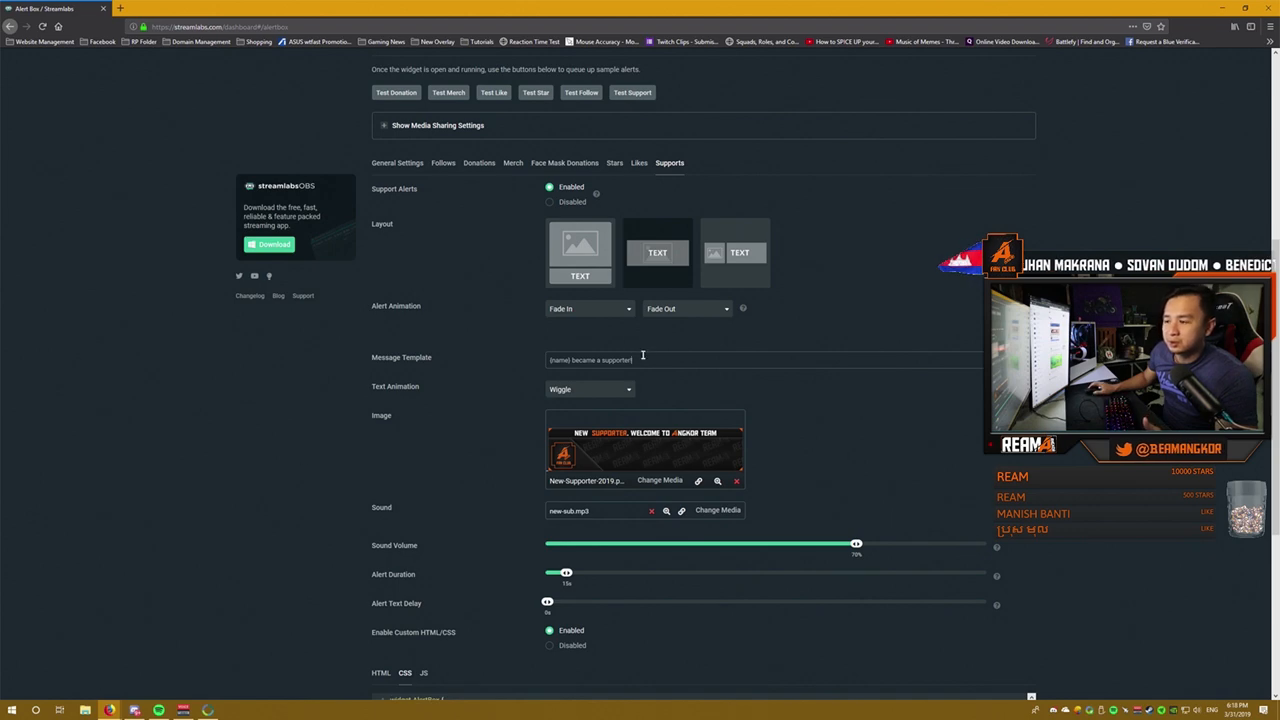
left_click_drag(636, 360, 578, 360)
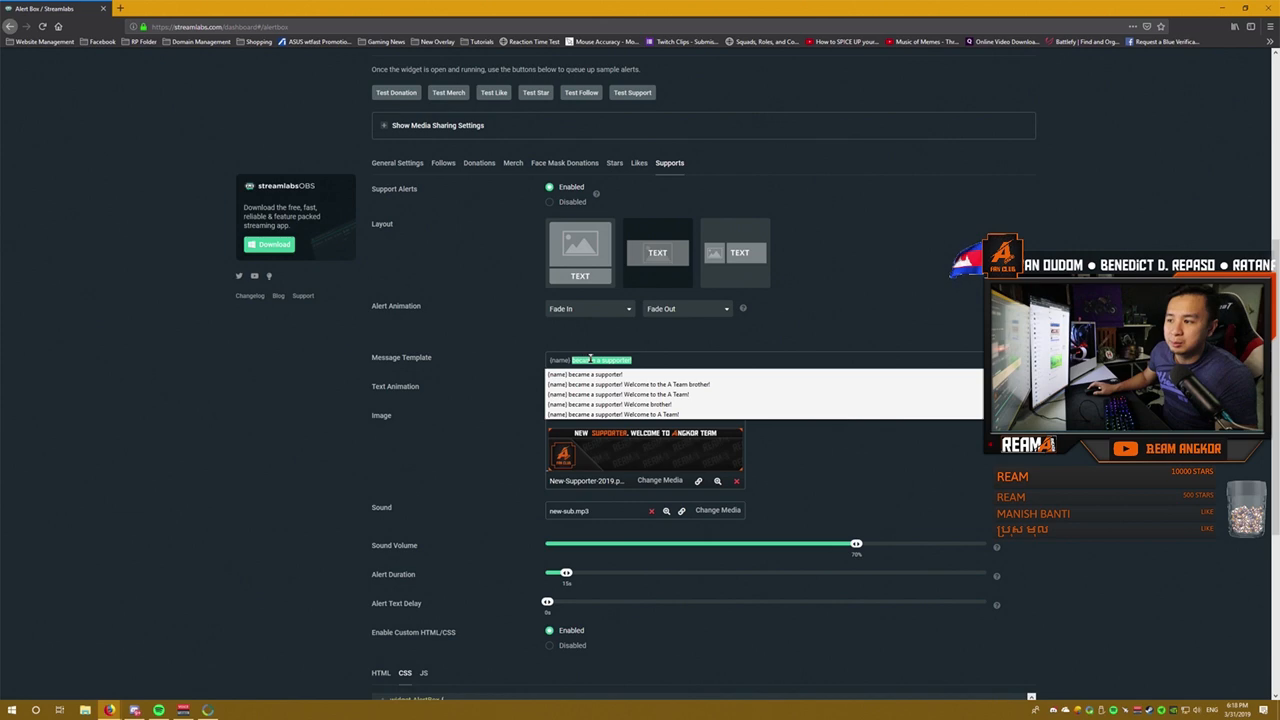
left_click(380, 397)
scroll(413, 401, "down", 3)
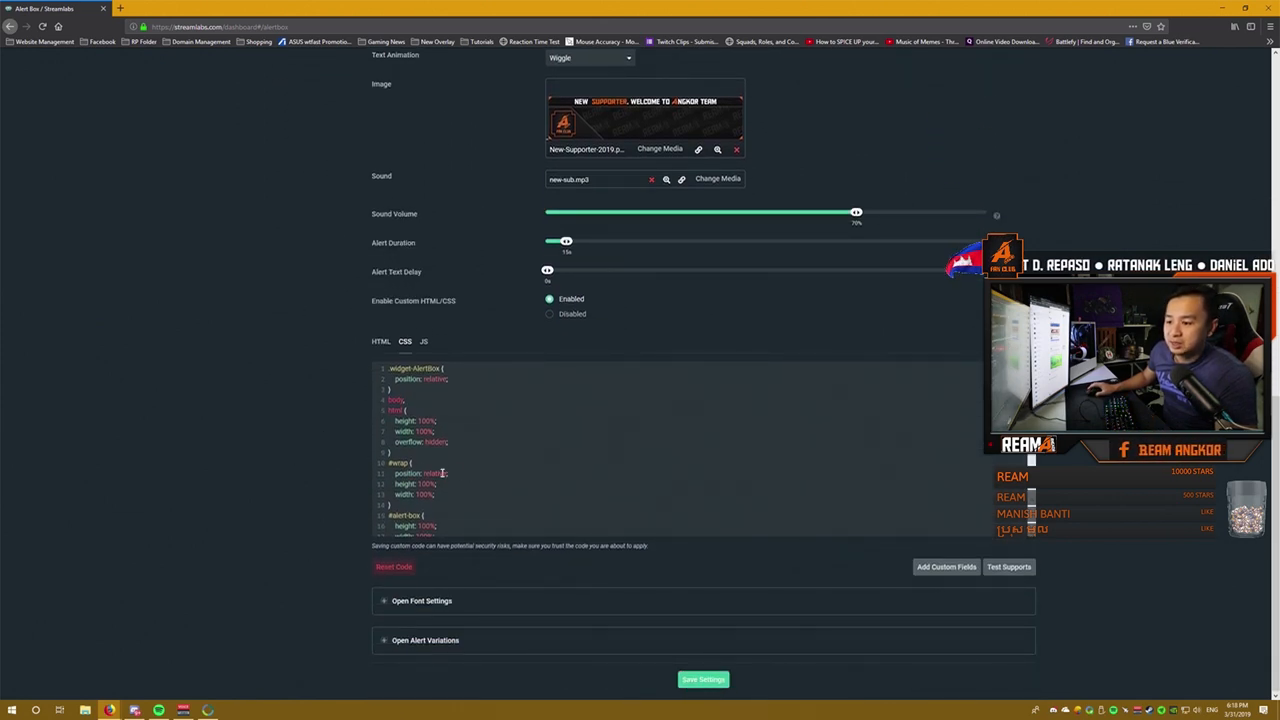
scroll(279, 481, "up", 4)
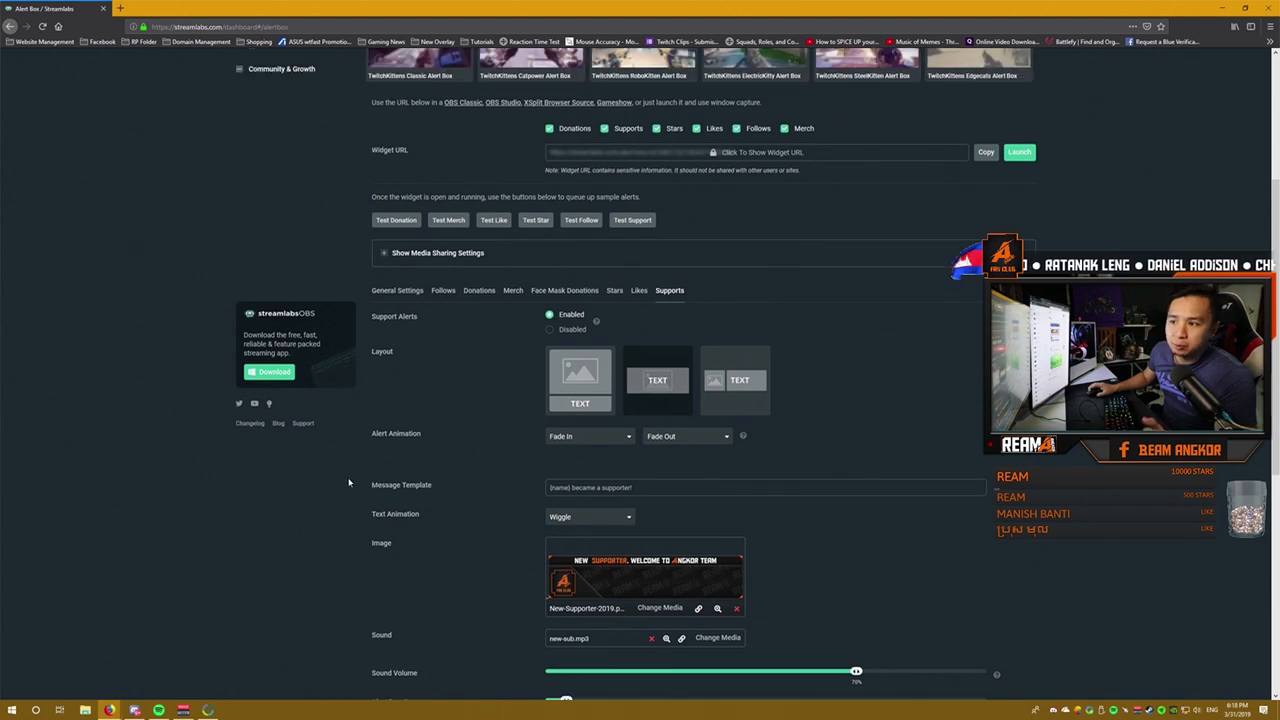
Add an alert variation with default settings to the Likes alert and save the settings
left_click(639, 292)
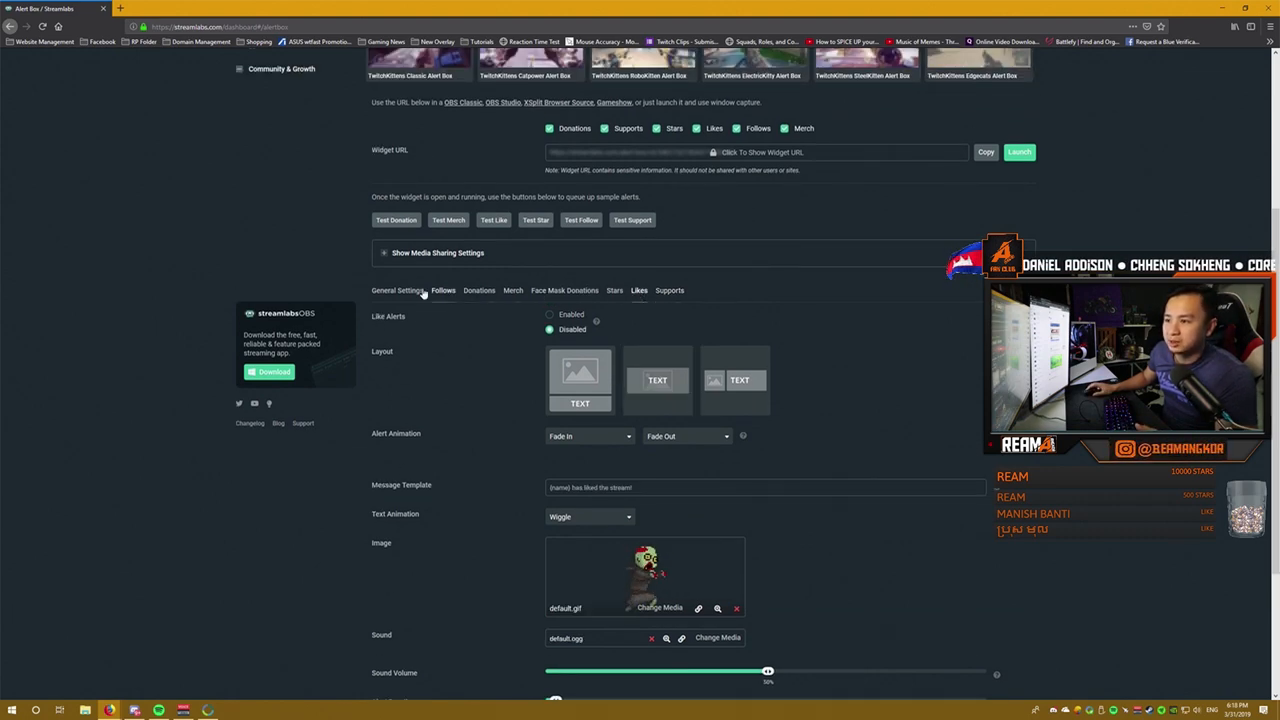
scroll(406, 519, "down", 2)
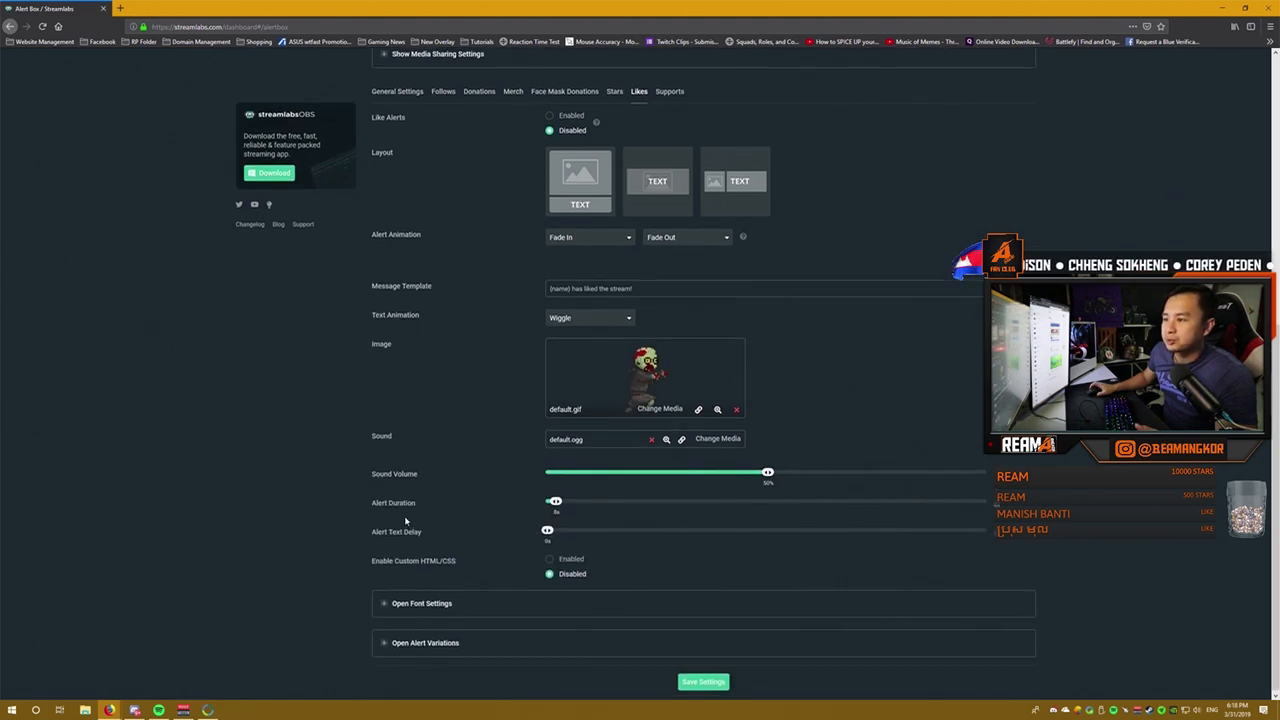
scroll(531, 391, "up", 3)
scroll(465, 500, "down", 3)
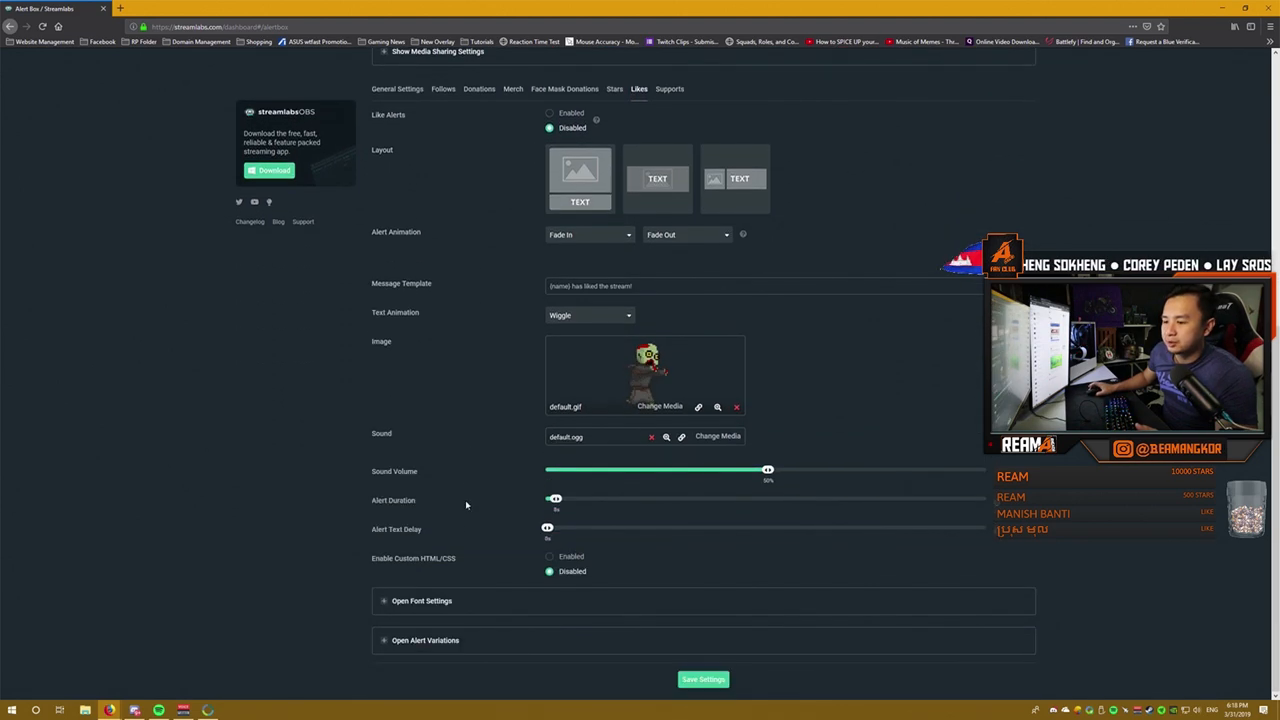
left_click(385, 642)
scroll(340, 632, "down", 1)
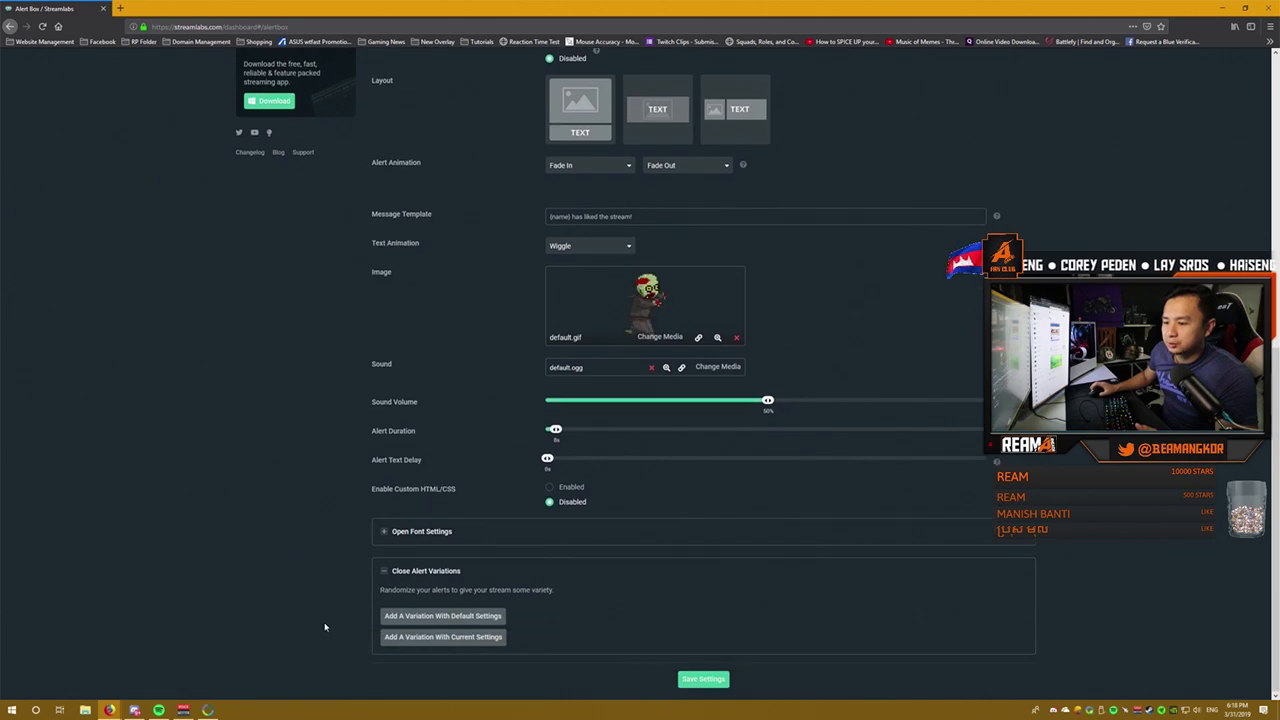
left_click(436, 616)
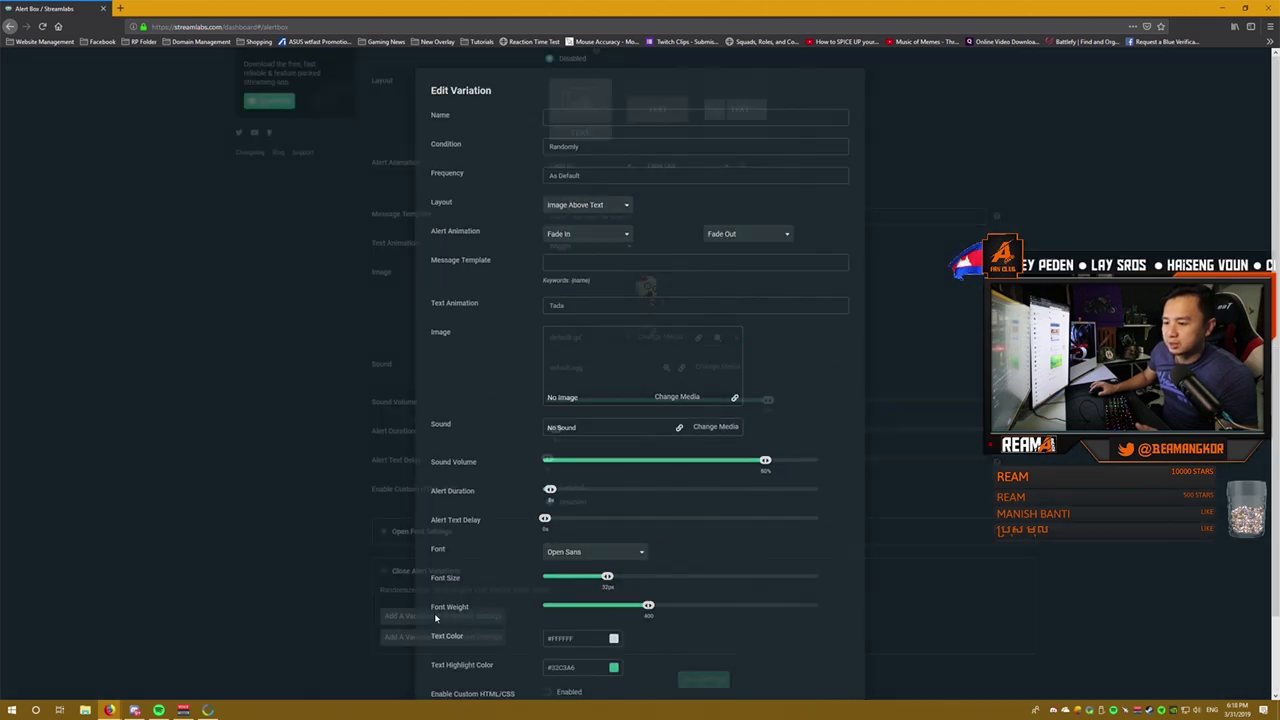
scroll(459, 511, "down", 1)
left_click(836, 661)
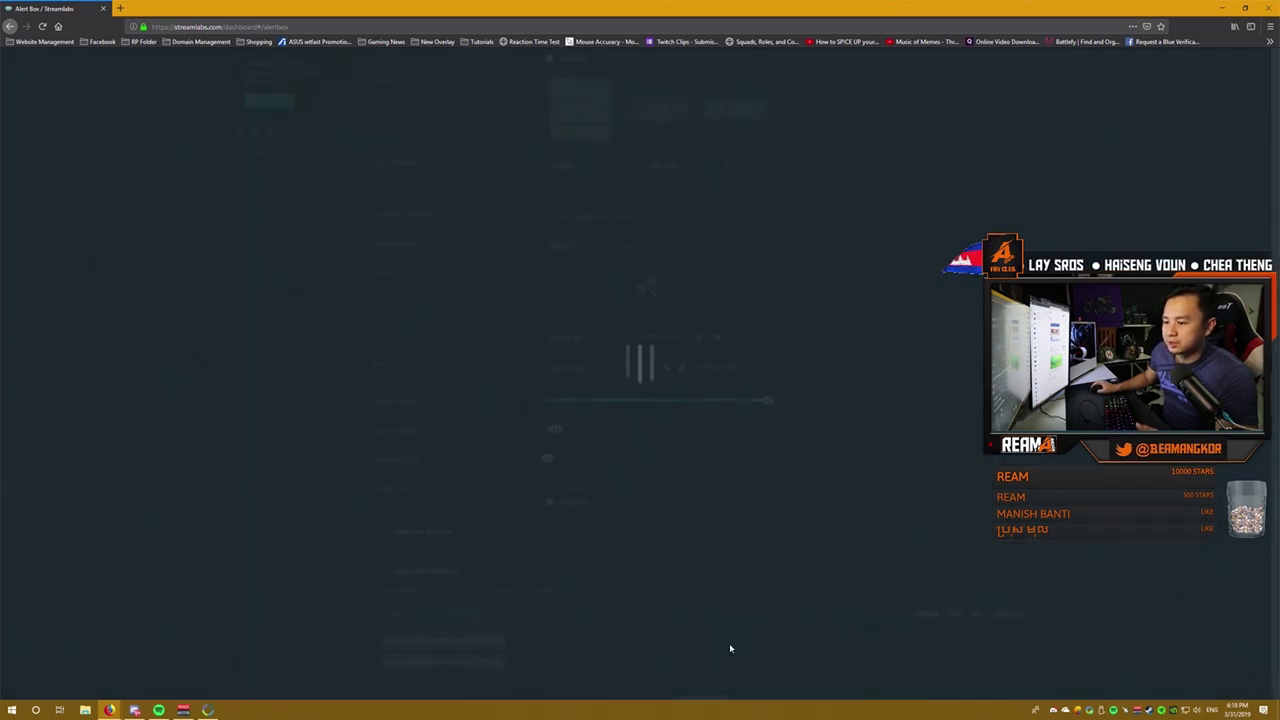
left_click(704, 680)
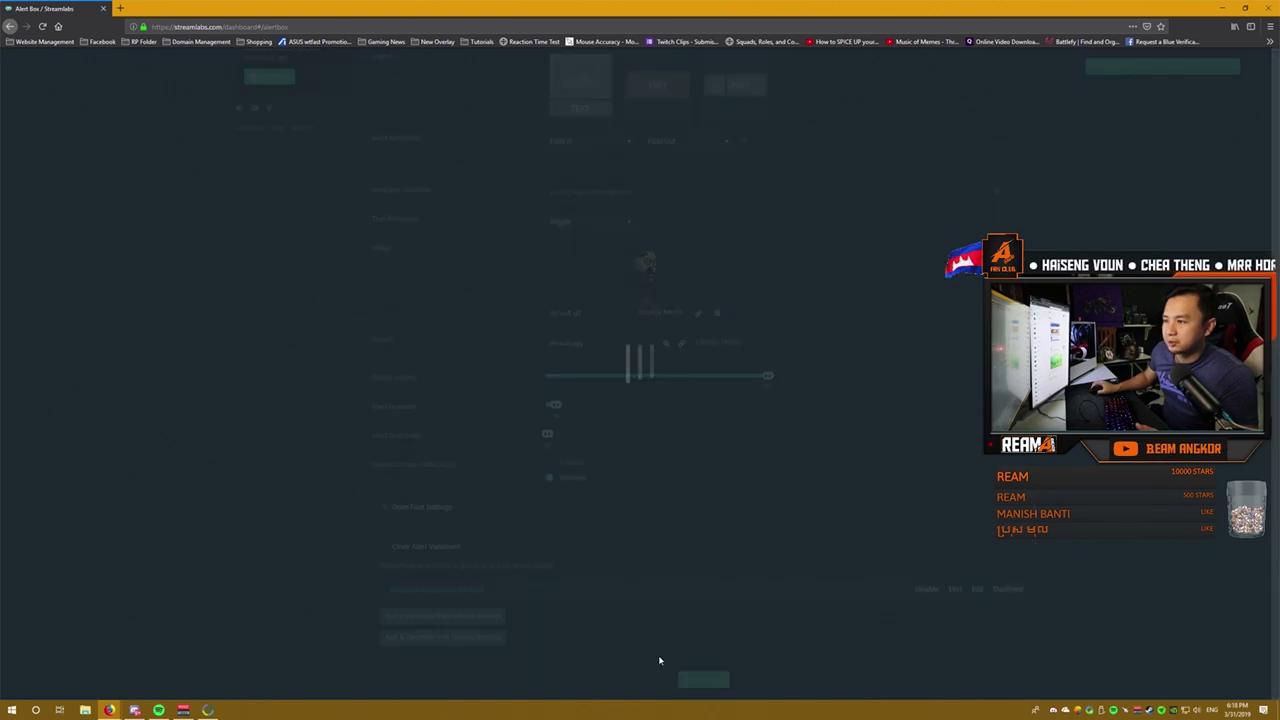
Check the Likes alert's variation list, and review the Donations alert's settings and variations
scroll(337, 575, "up", 3)
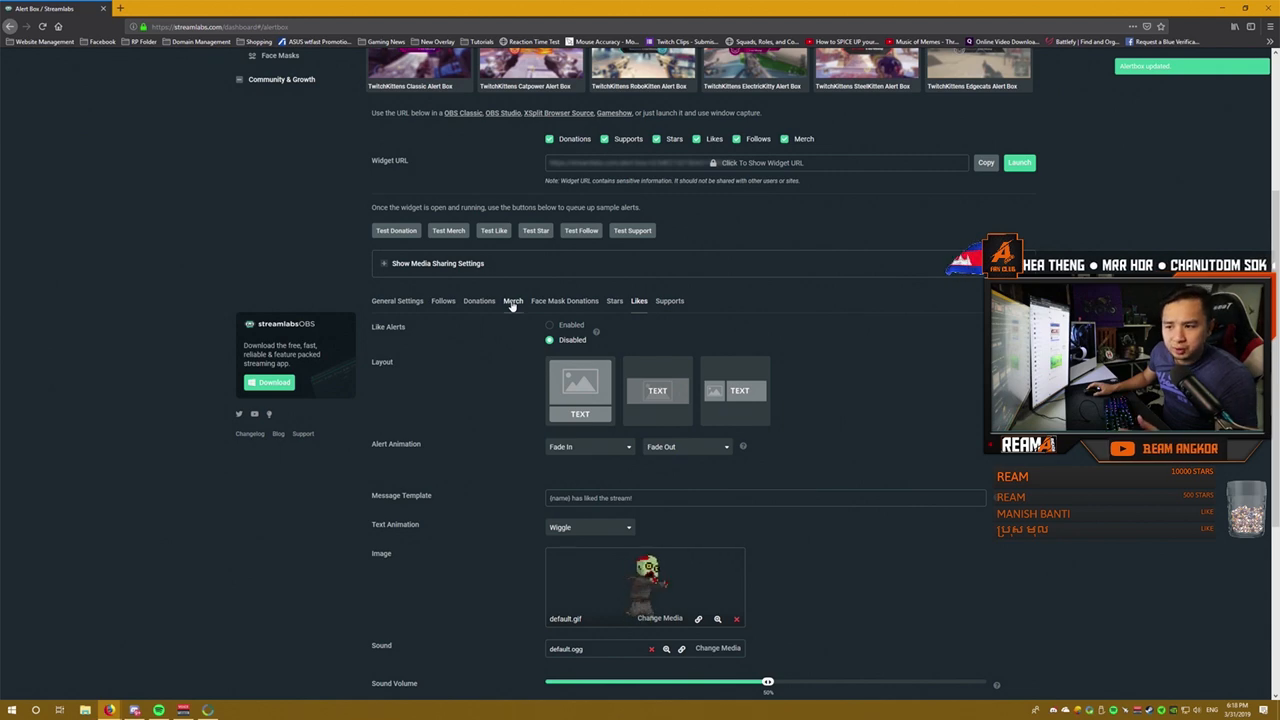
scroll(462, 533, "down", 3)
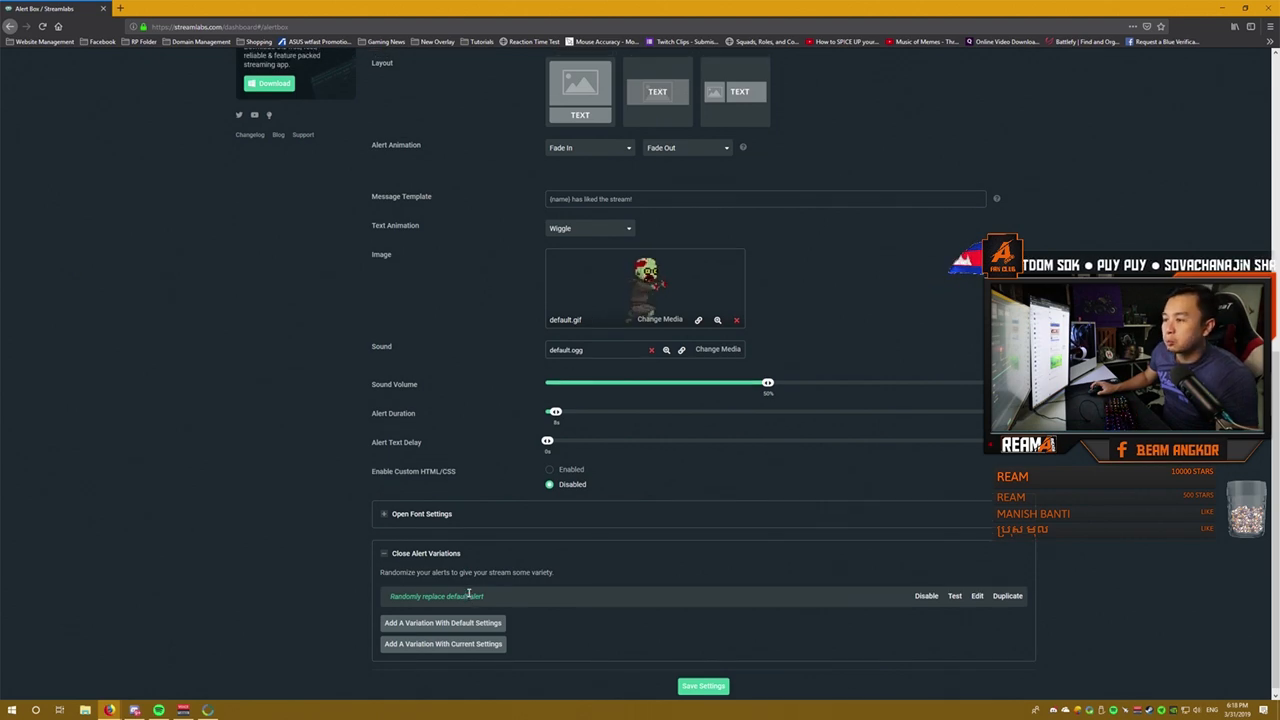
scroll(524, 448, "up", 3)
left_click(479, 250)
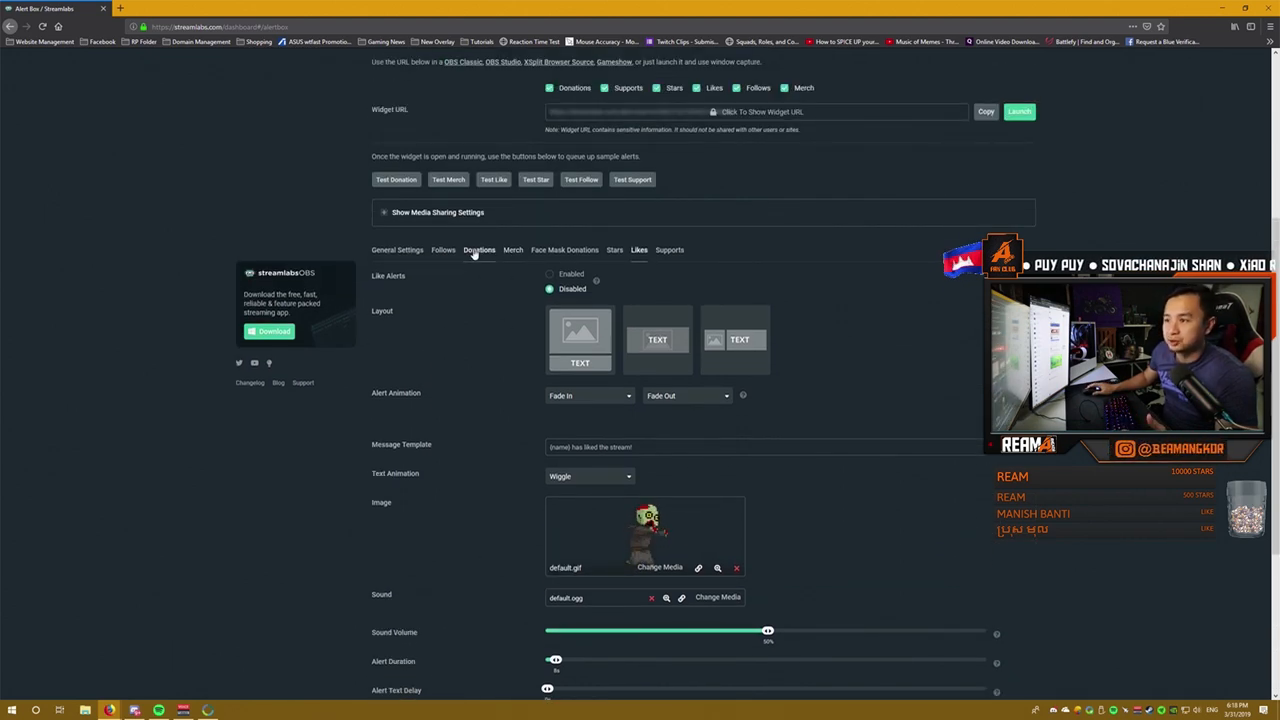
scroll(497, 390, "down", 5)
scroll(381, 612, "down", 2)
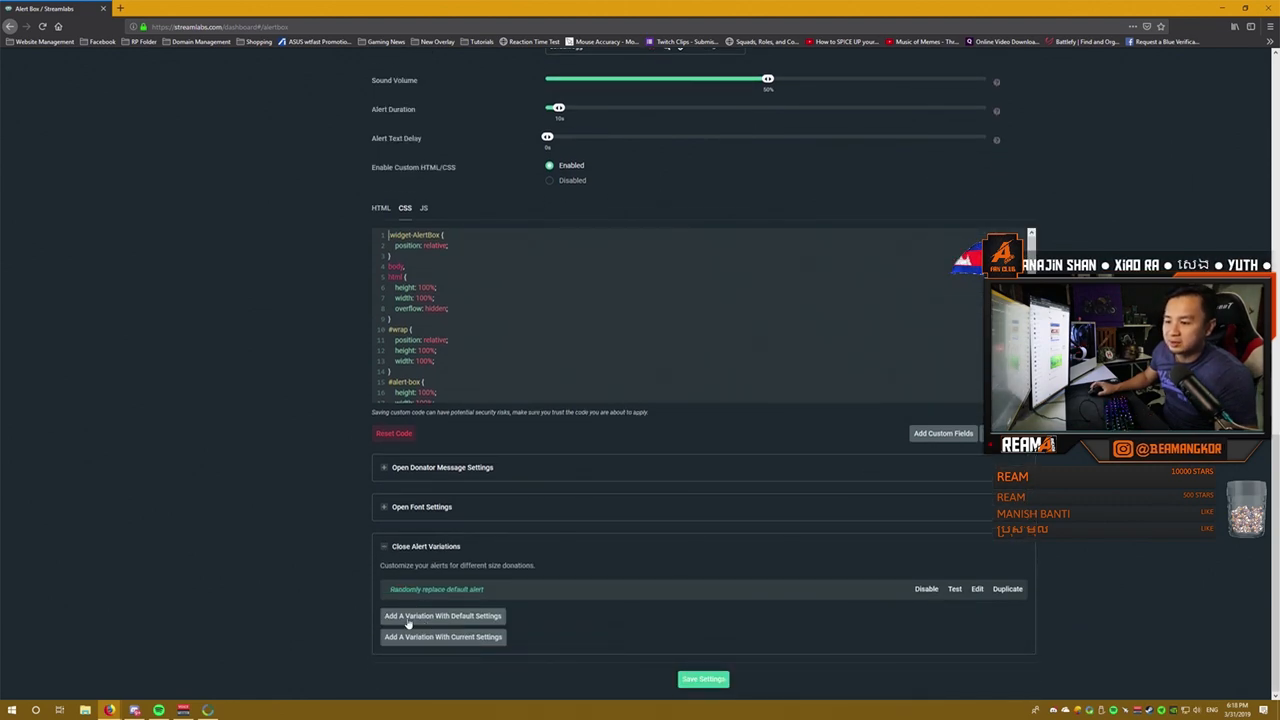
scroll(411, 610, "up", 6)
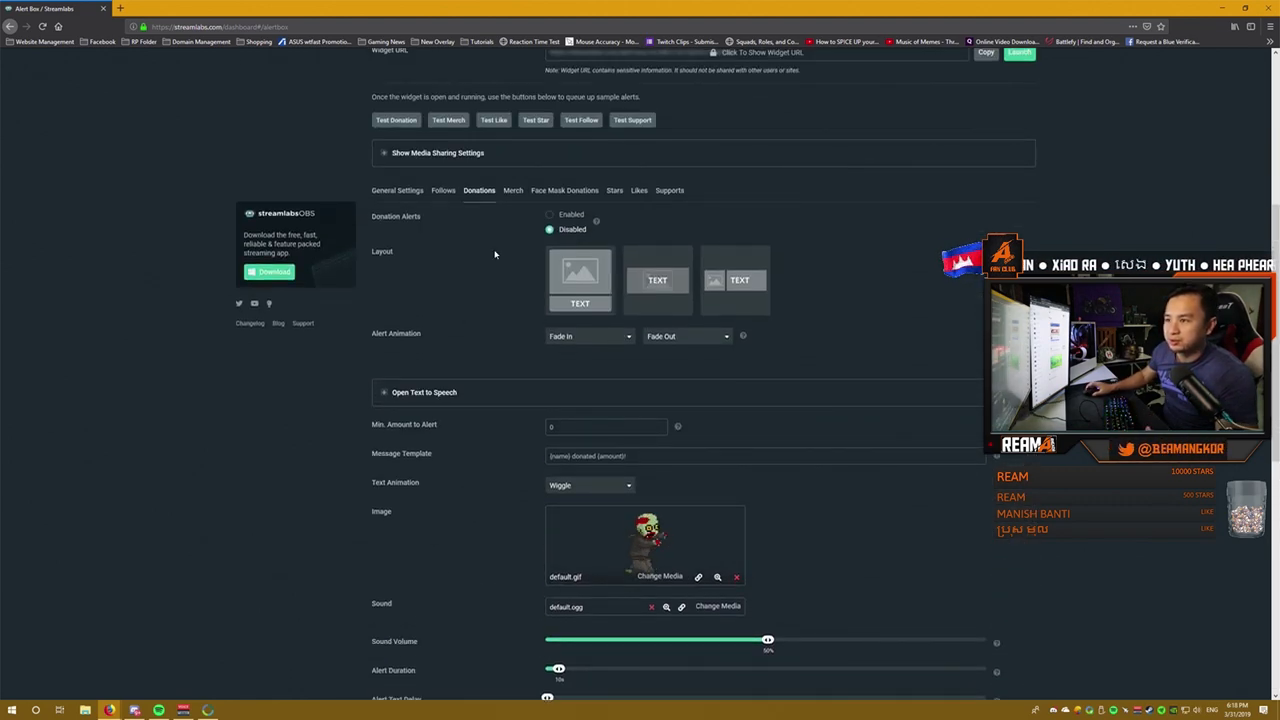
Look through the Follows and Stars alert settings once more
left_click(443, 190)
left_click(614, 190)
scroll(366, 375, "down", 4)
scroll(363, 377, "up", 4)
scroll(363, 377, "up", 5)
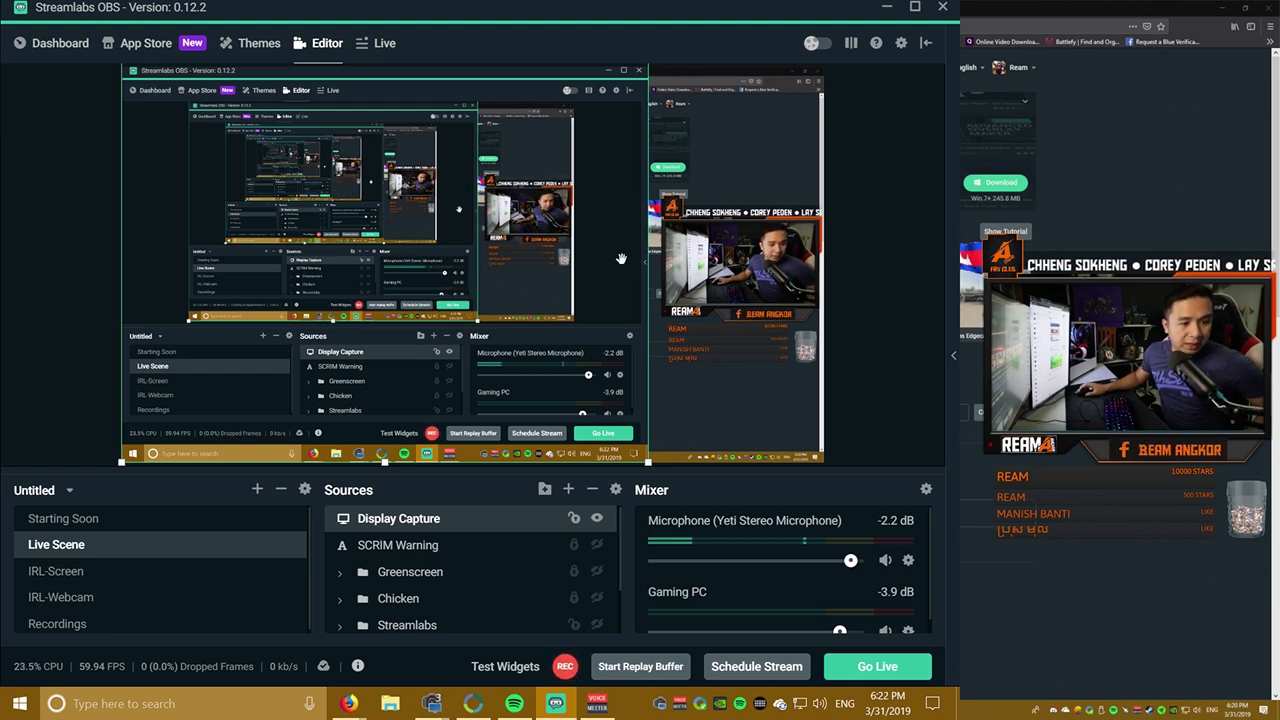
In Streamlabs OBS, resize and reposition the Display Capture source on the Live Scene canvas, and deselect it
left_click_drag(648, 462, 651, 465)
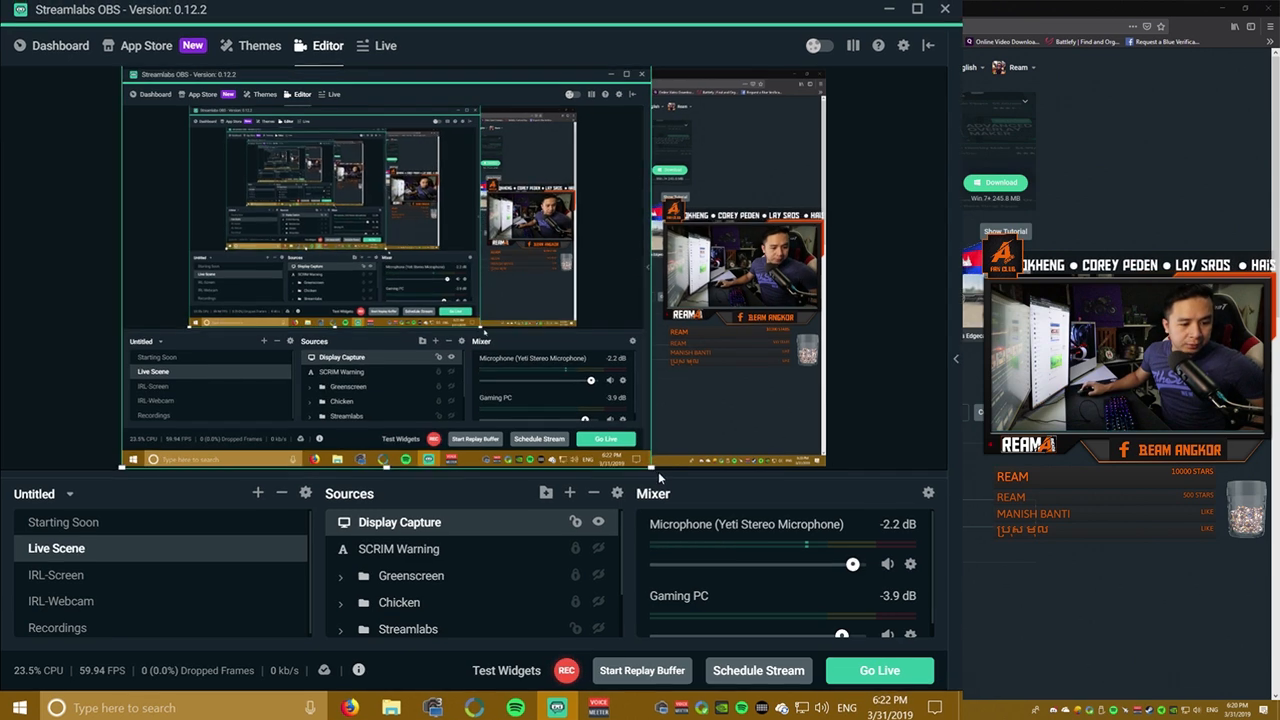
left_click_drag(614, 390, 616, 319)
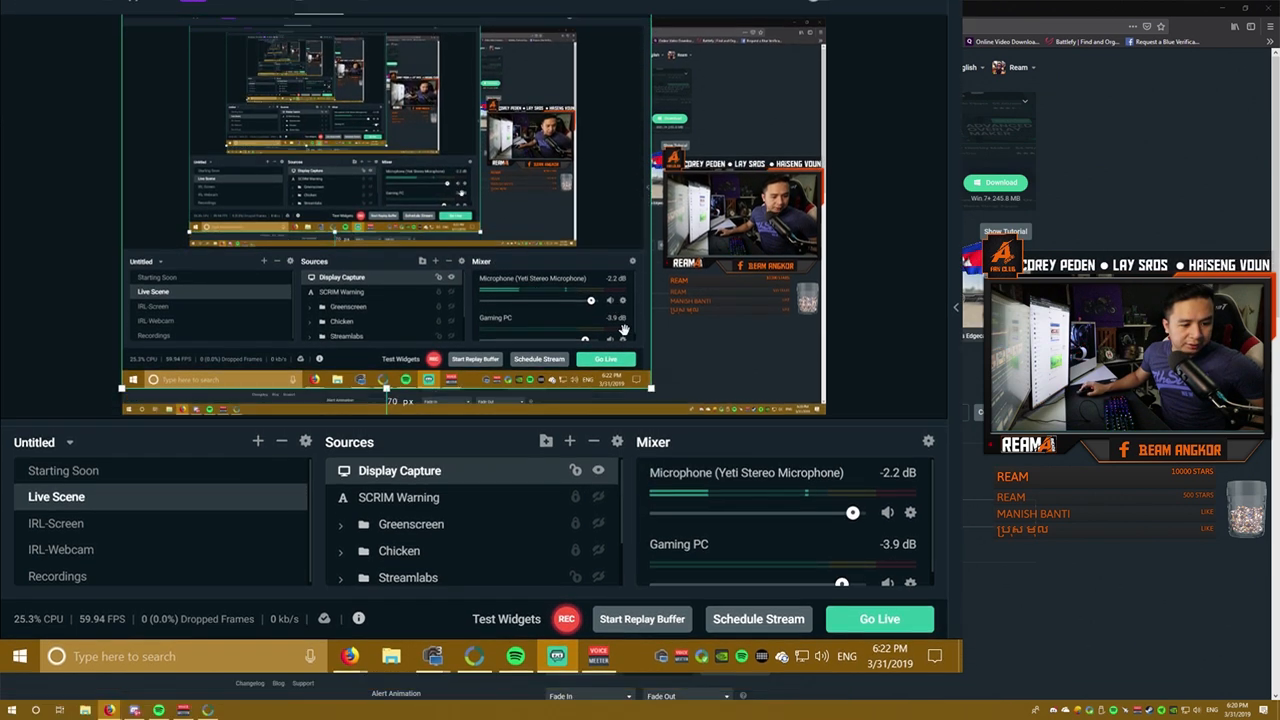
left_click_drag(651, 388, 690, 462)
left_click_drag(664, 380, 655, 431)
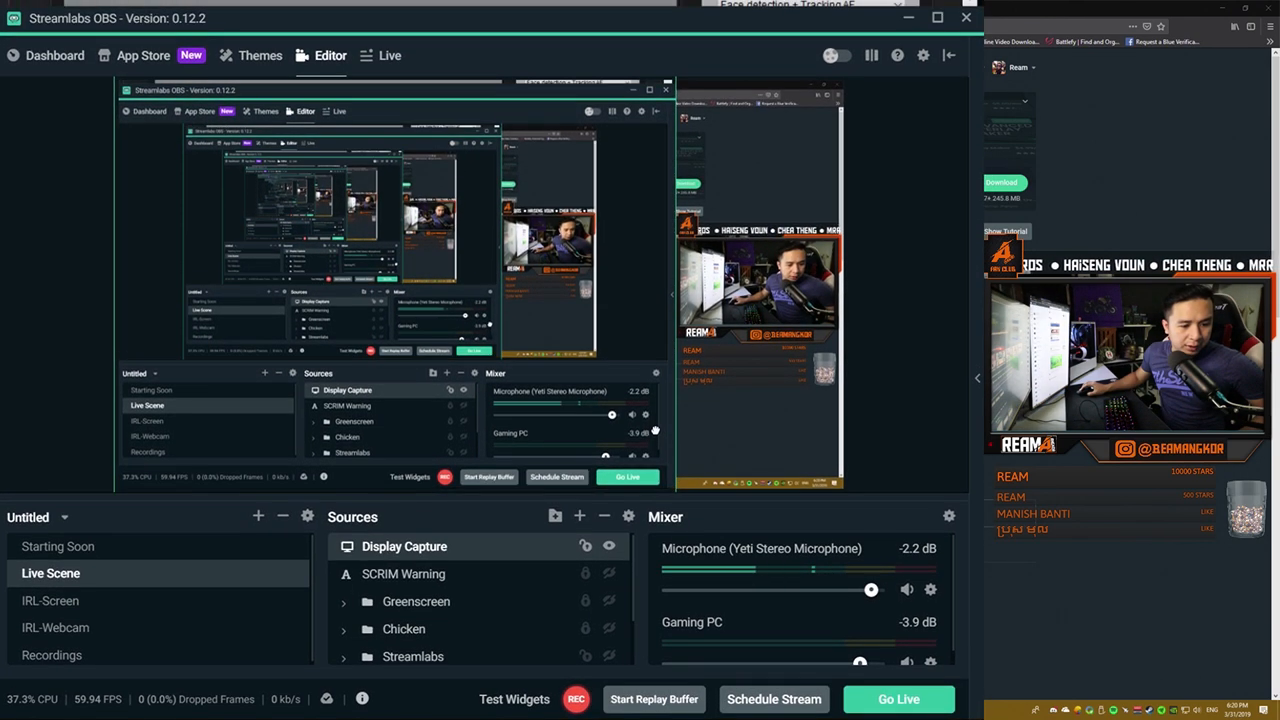
left_click_drag(642, 371, 606, 265)
left_click_drag(676, 404, 693, 449)
left_click_drag(601, 300, 597, 362)
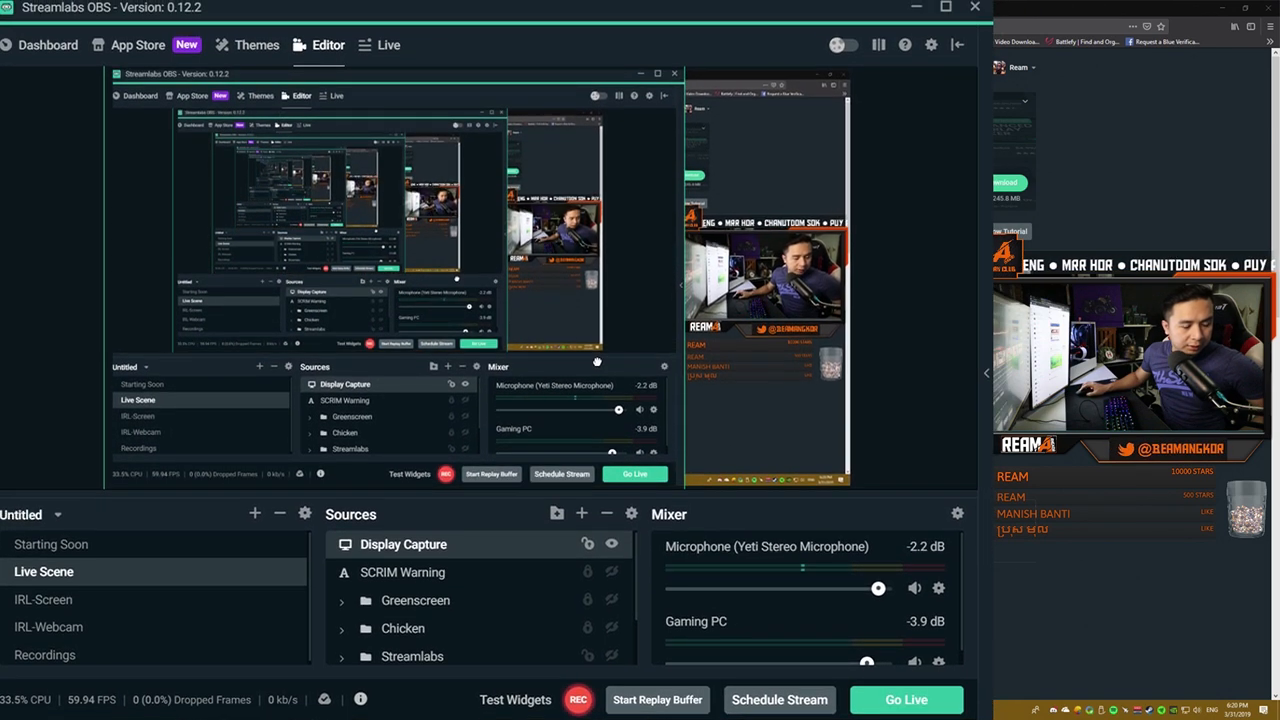
left_click(52, 312)
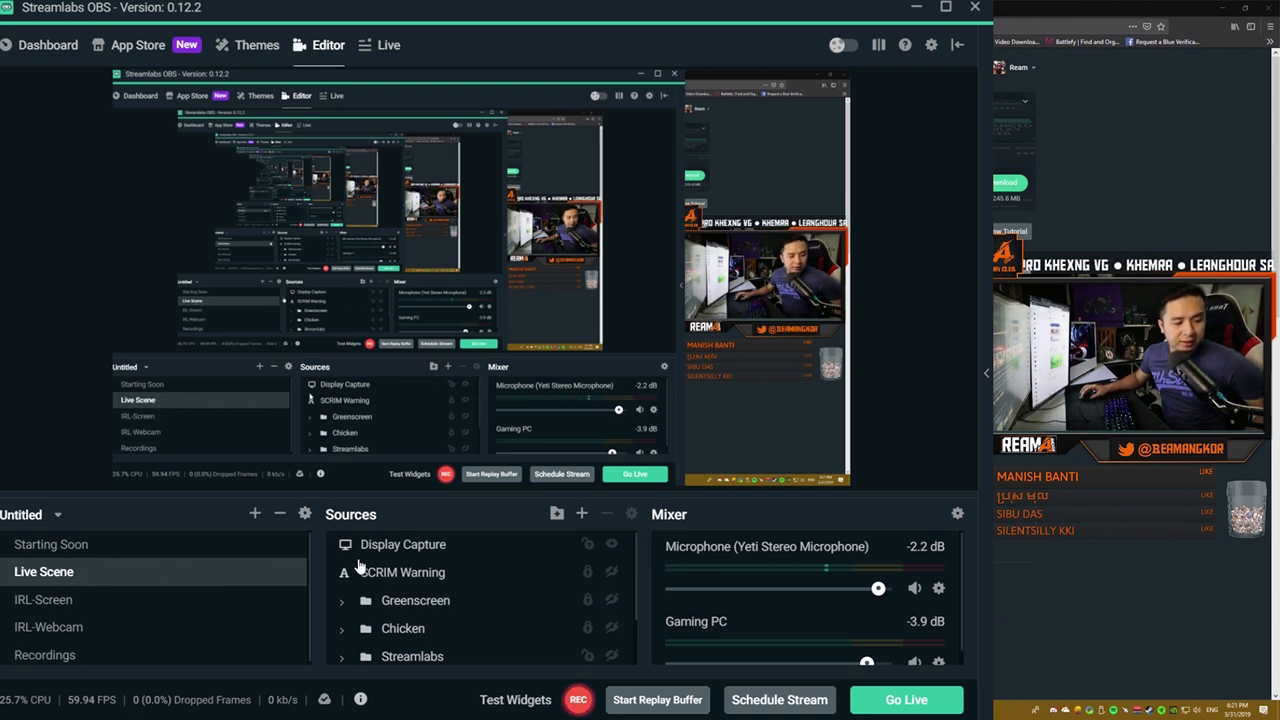
left_click(582, 515)
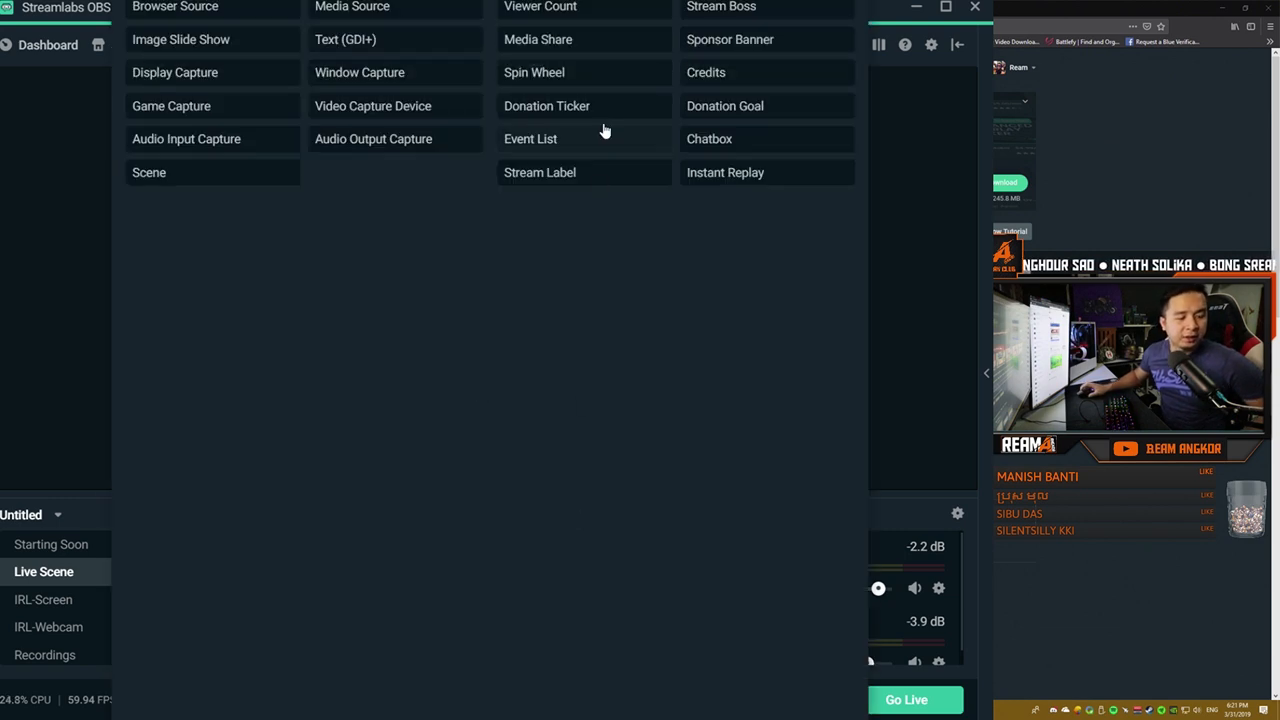
mouse_move(545, 1)
left_mouse_down()
mouse_move(594, 1)
mouse_move(532, 1)
mouse_move(751, 1)
mouse_move(558, 1)
left_mouse_up()
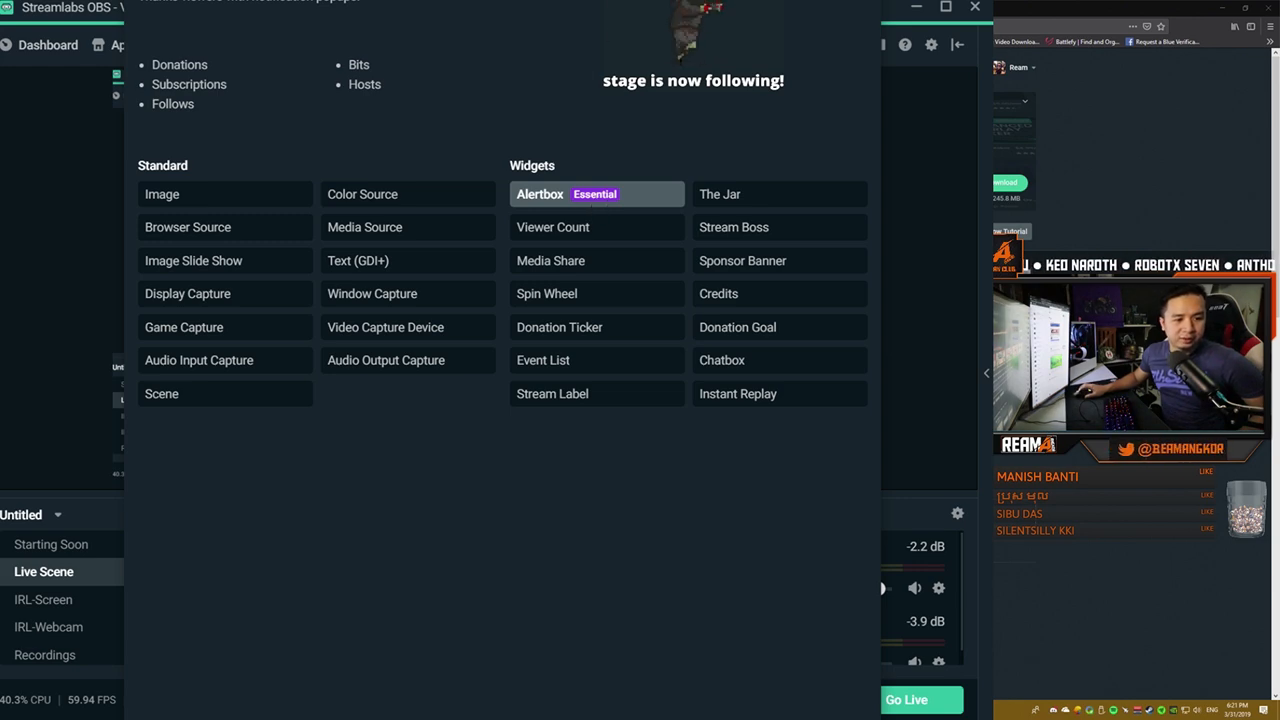
left_click_drag(558, 1, 485, 1)
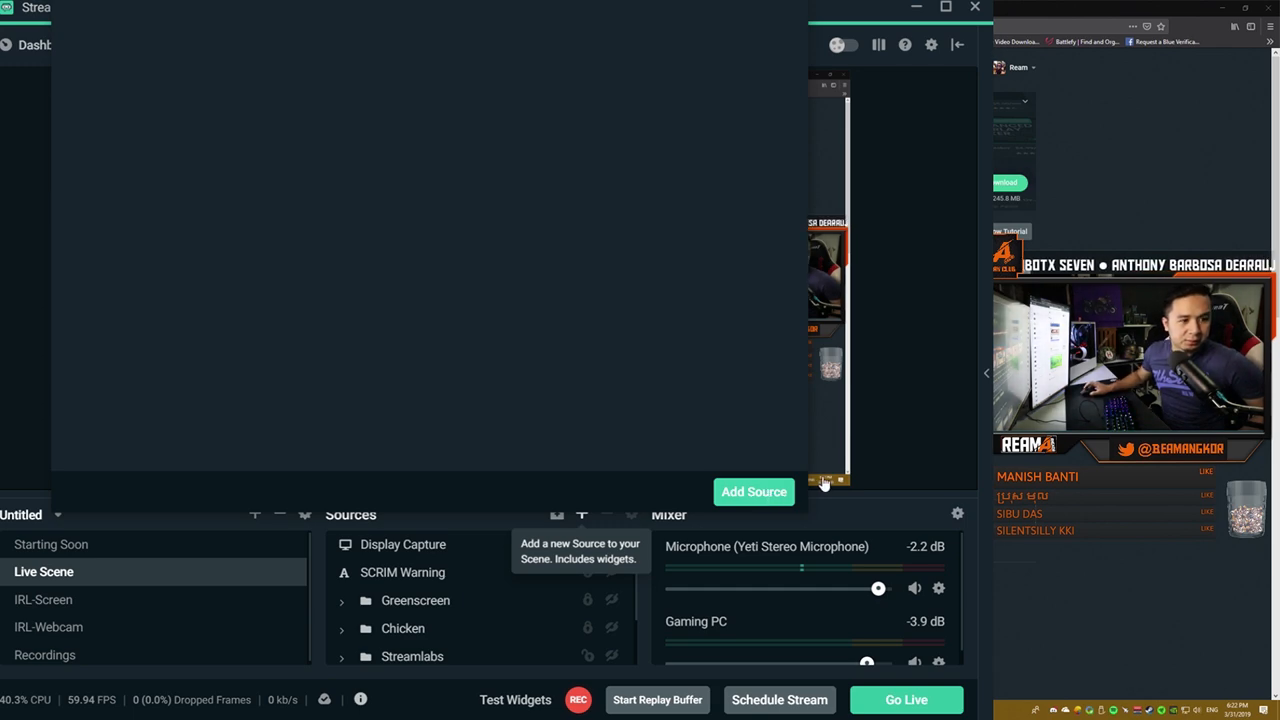
left_click(787, 492)
left_click_drag(415, 147, 395, 123)
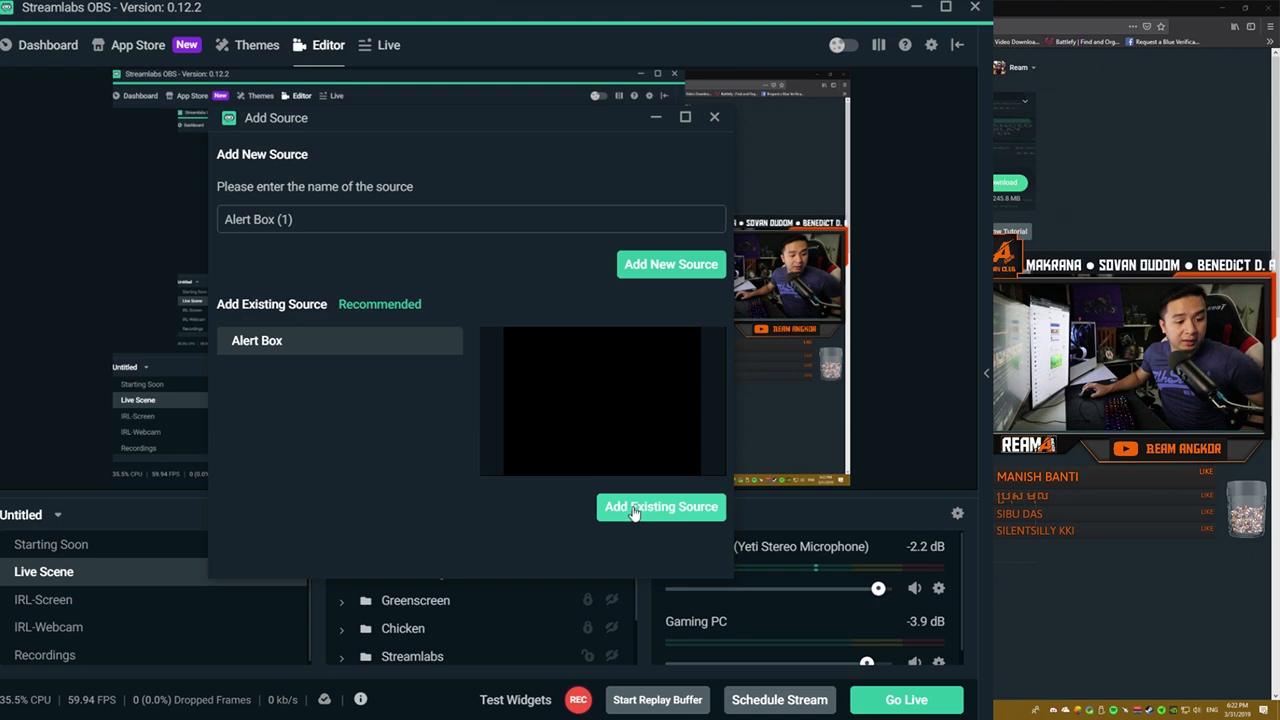
left_click(715, 118)
Expand the Streamlabs folder in the Live Scene sources and select the Alert Box source
scroll(474, 583, "down", 2)
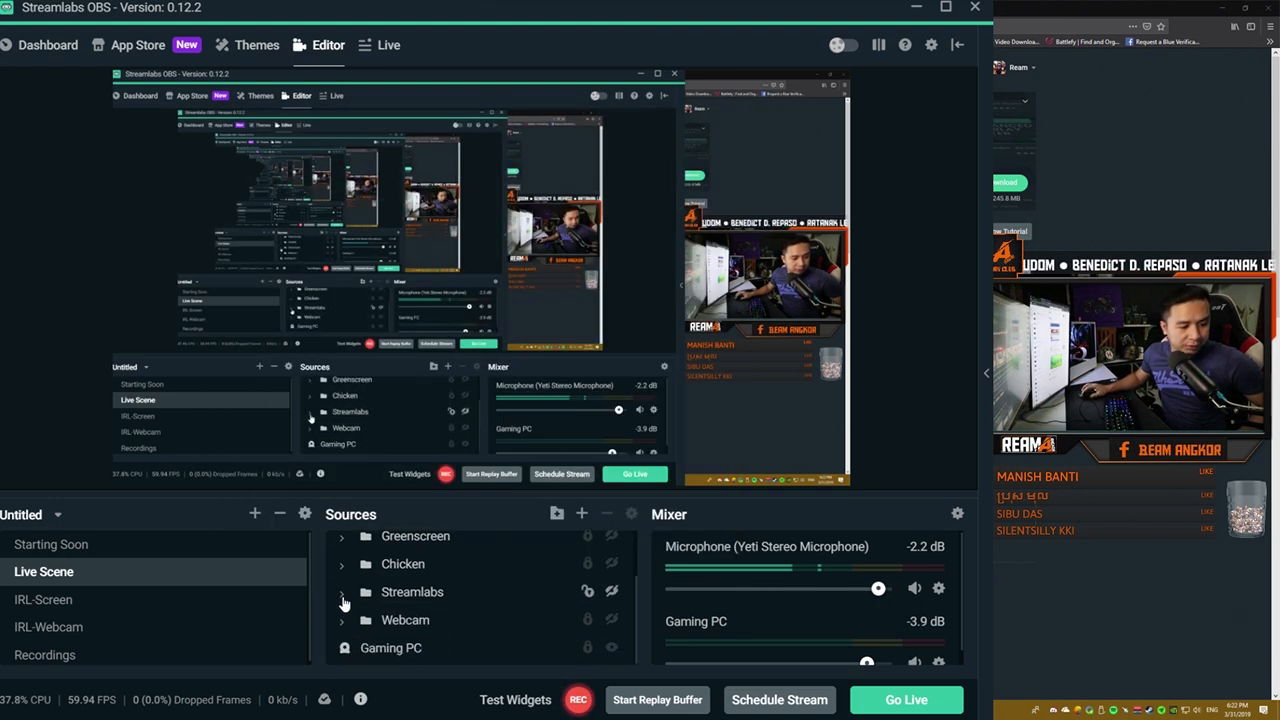
left_click(342, 598)
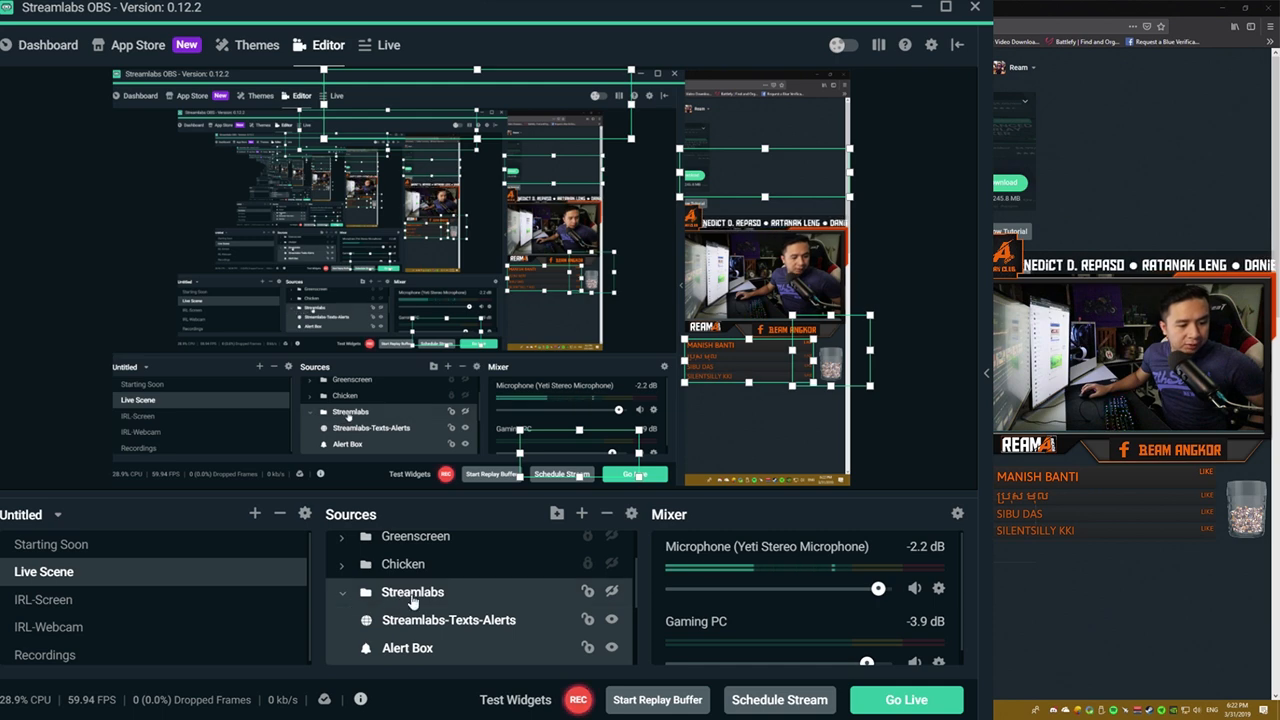
scroll(428, 600, "down", 3)
scroll(420, 590, "up", 2)
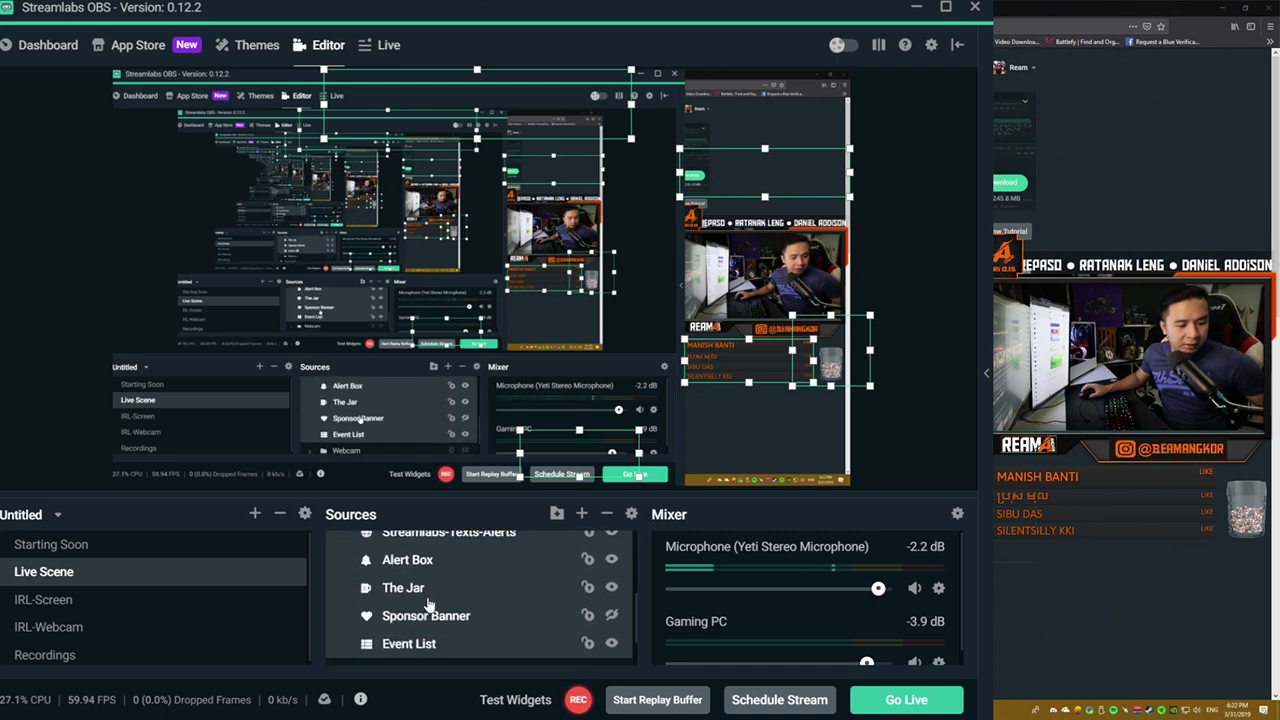
left_click(419, 596)
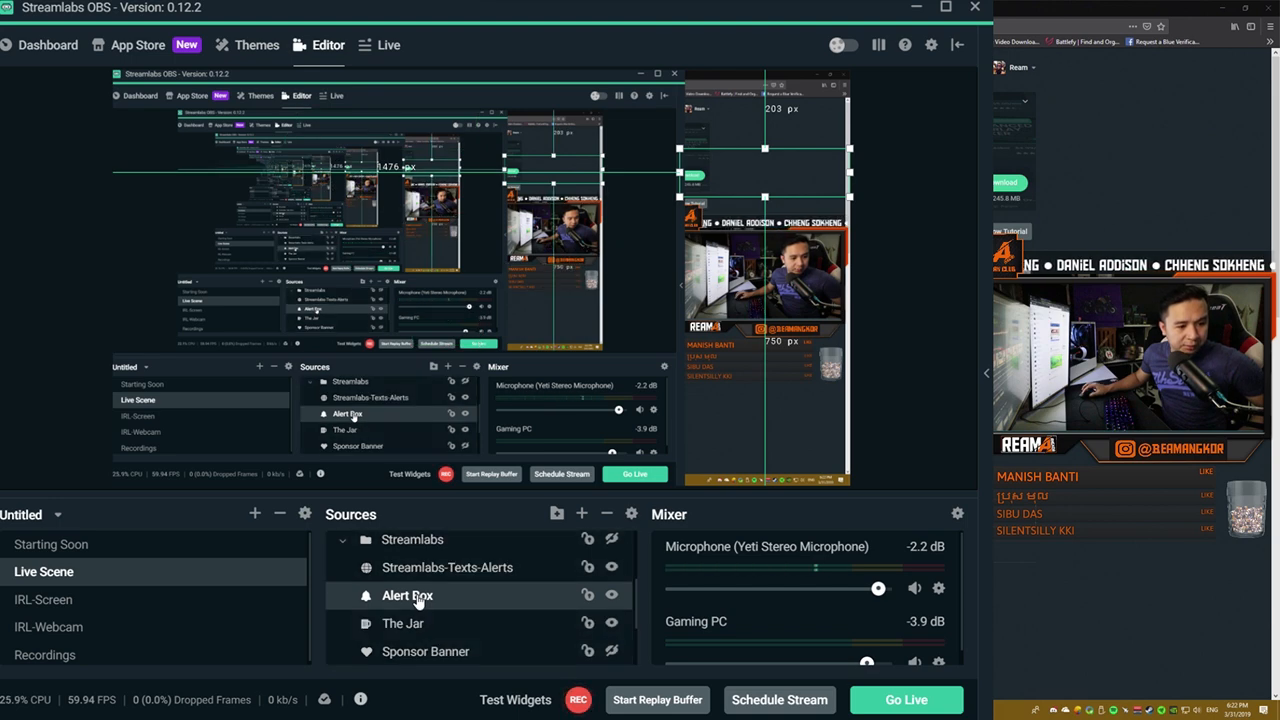
Open the Alert Box source's settings, review its alert types and global settings, and close them
double_click(419, 596)
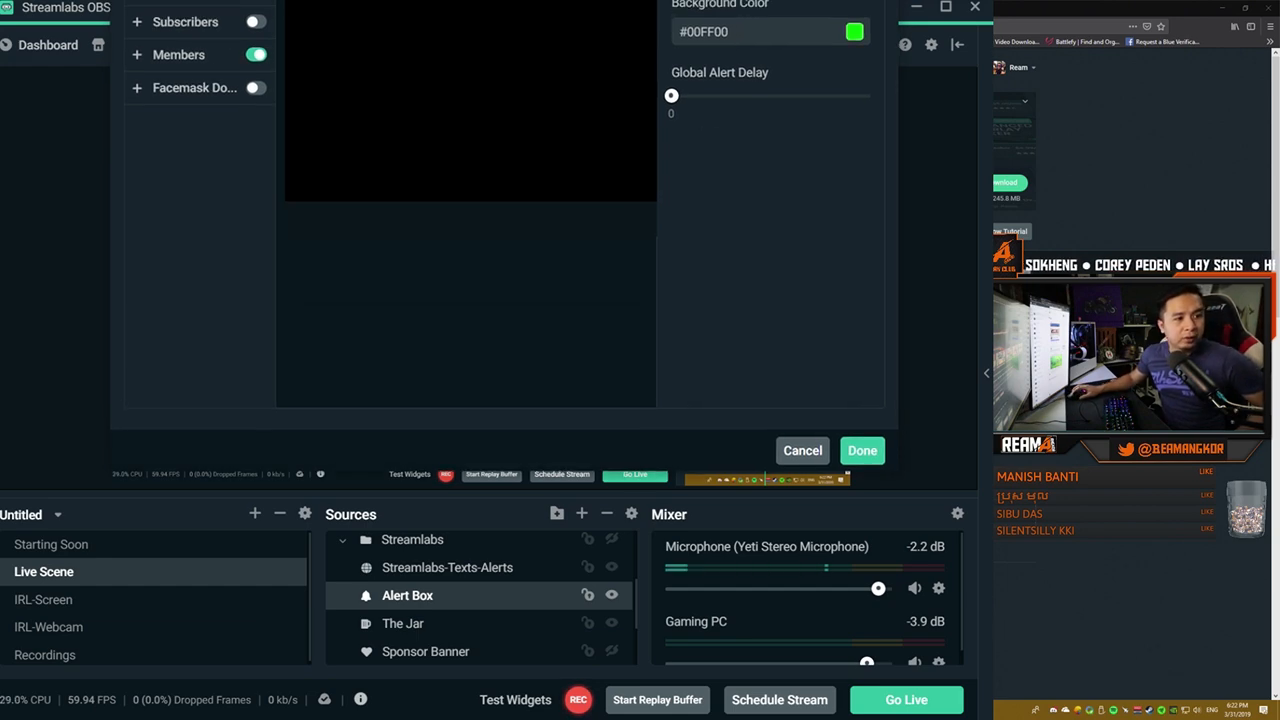
left_click_drag(504, 3, 583, 203)
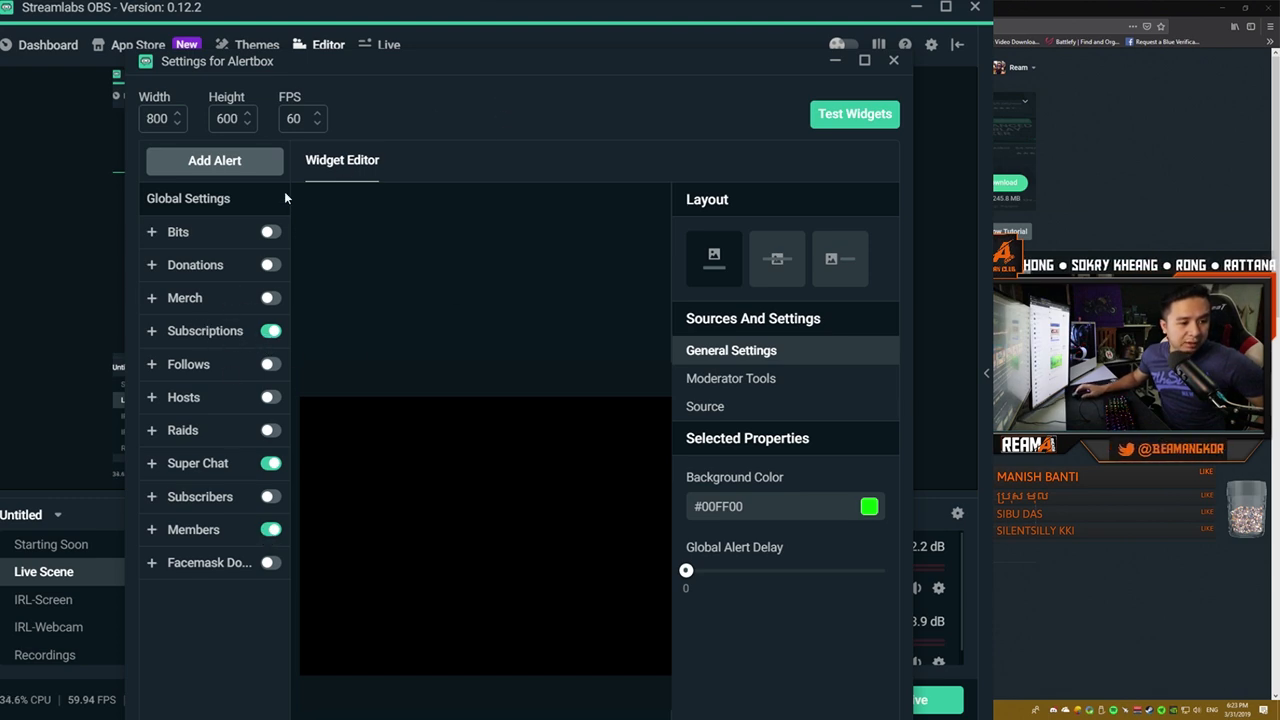
left_click_drag(471, 65, 438, 0)
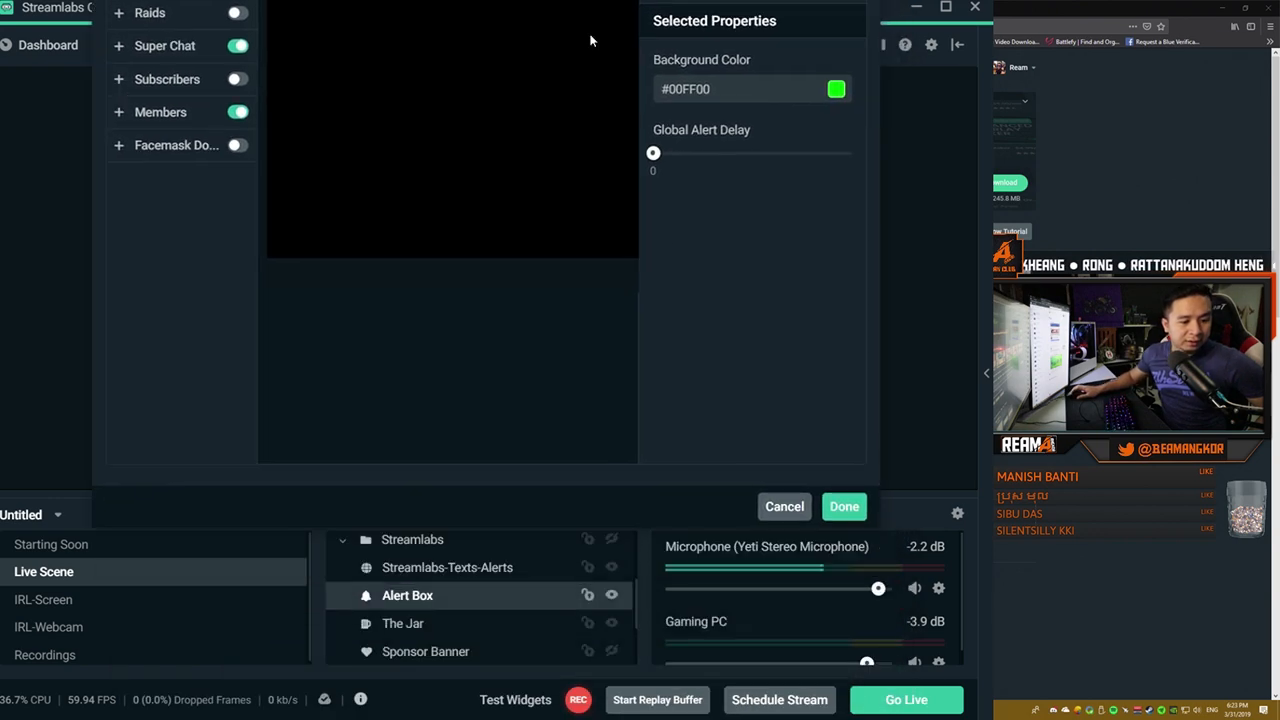
left_click(843, 507)
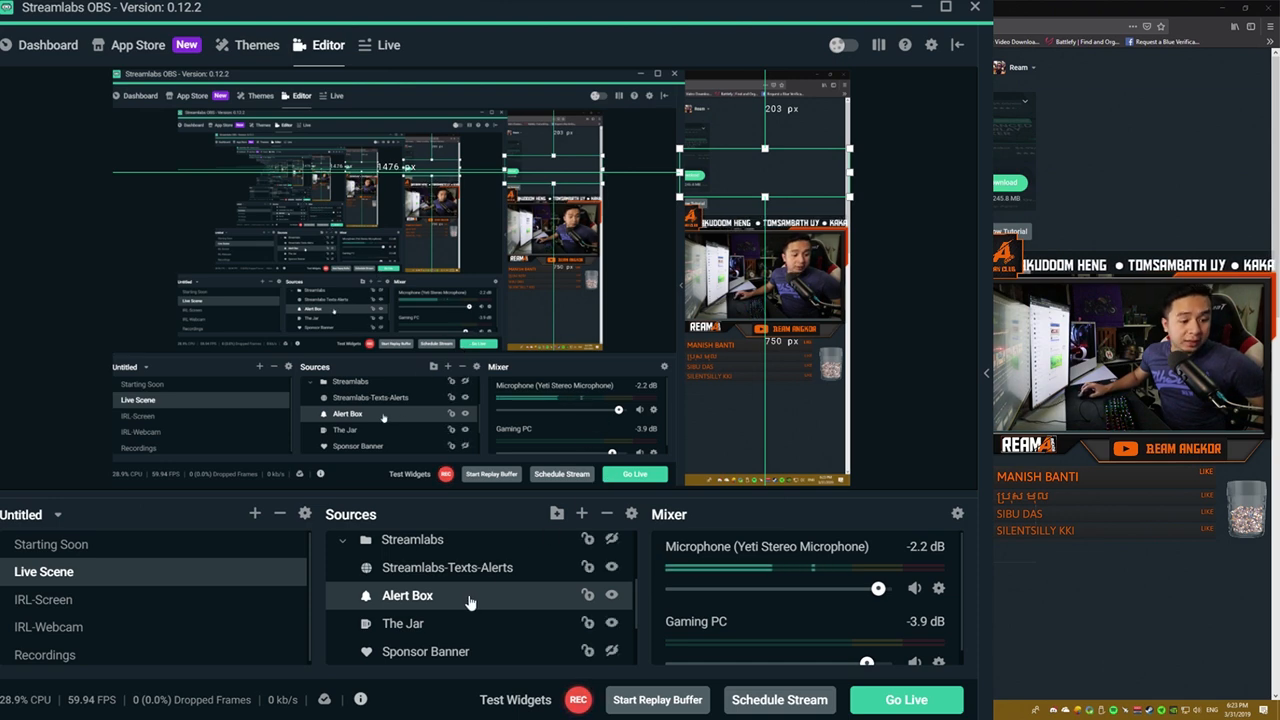
Resize the Alert Box source on the Live Scene canvas and place it above the webcam overlay
left_click_drag(750, 190, 518, 273)
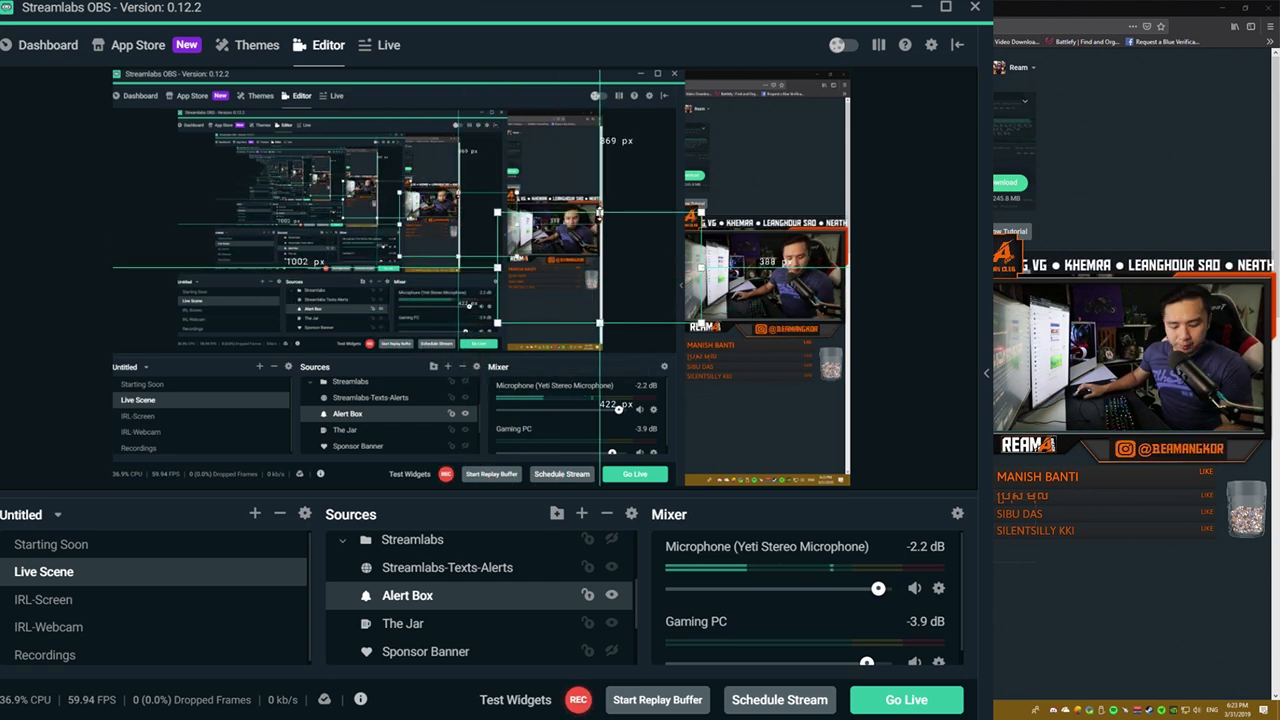
left_click_drag(600, 212, 600, 262)
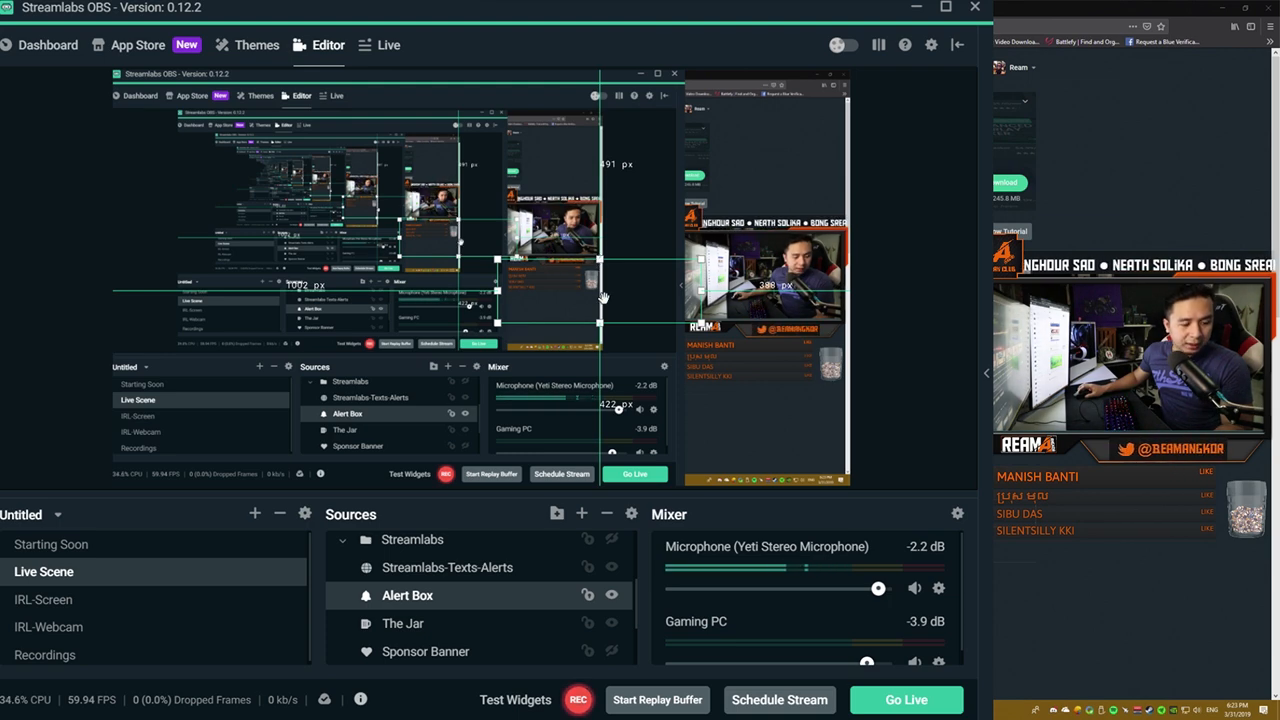
left_click_drag(627, 285, 754, 185)
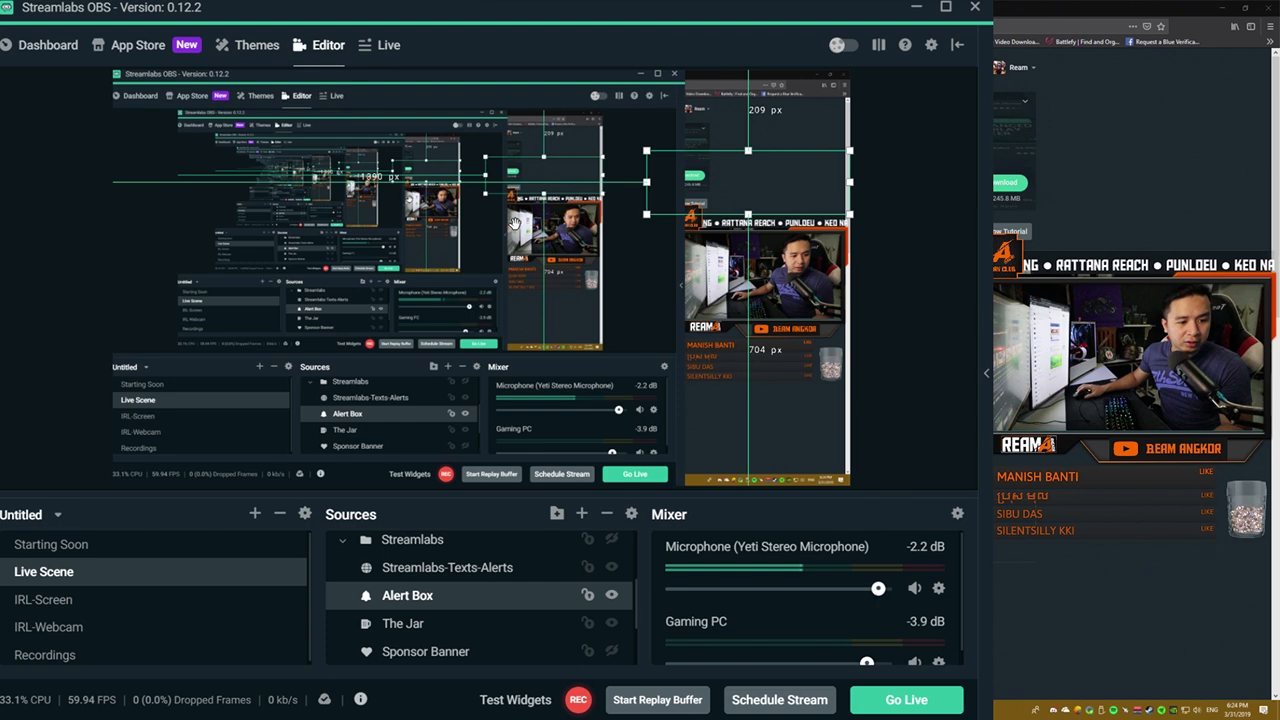
Hide the Display Capture source and send test Star alerts from the Streamlabs Alert Box page in the browser
scroll(480, 590, "up", 3)
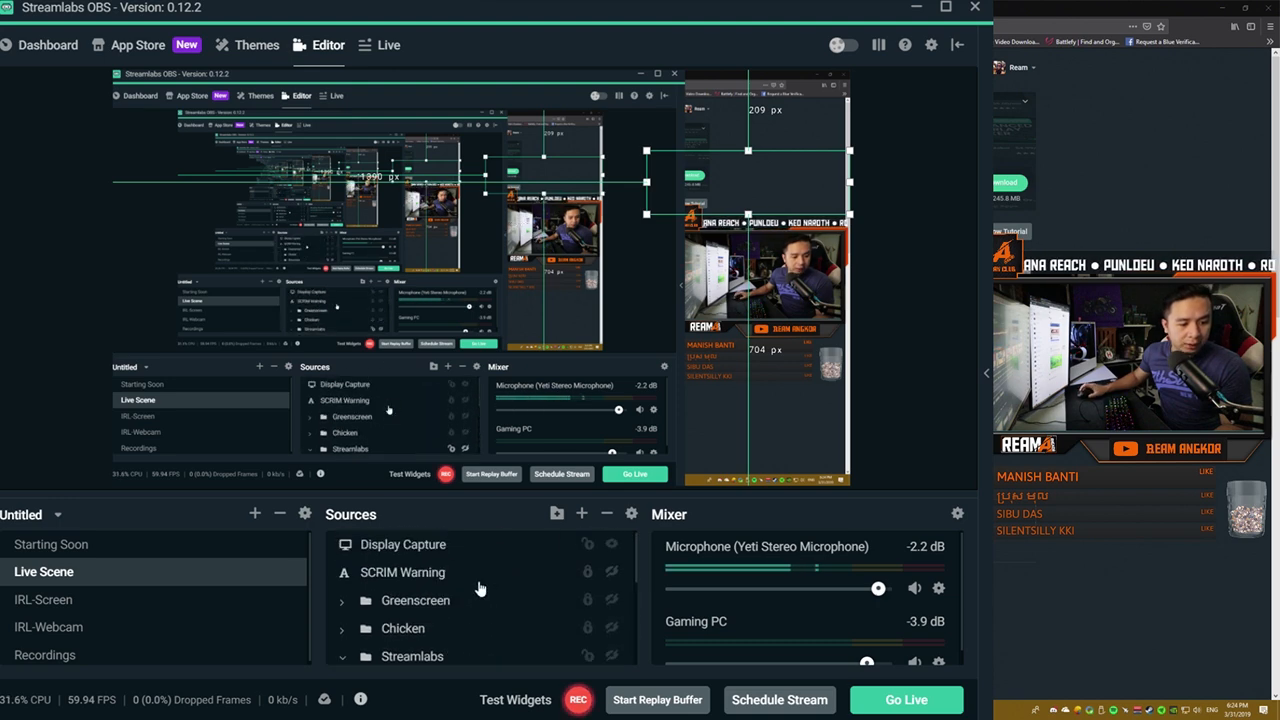
left_click(612, 546)
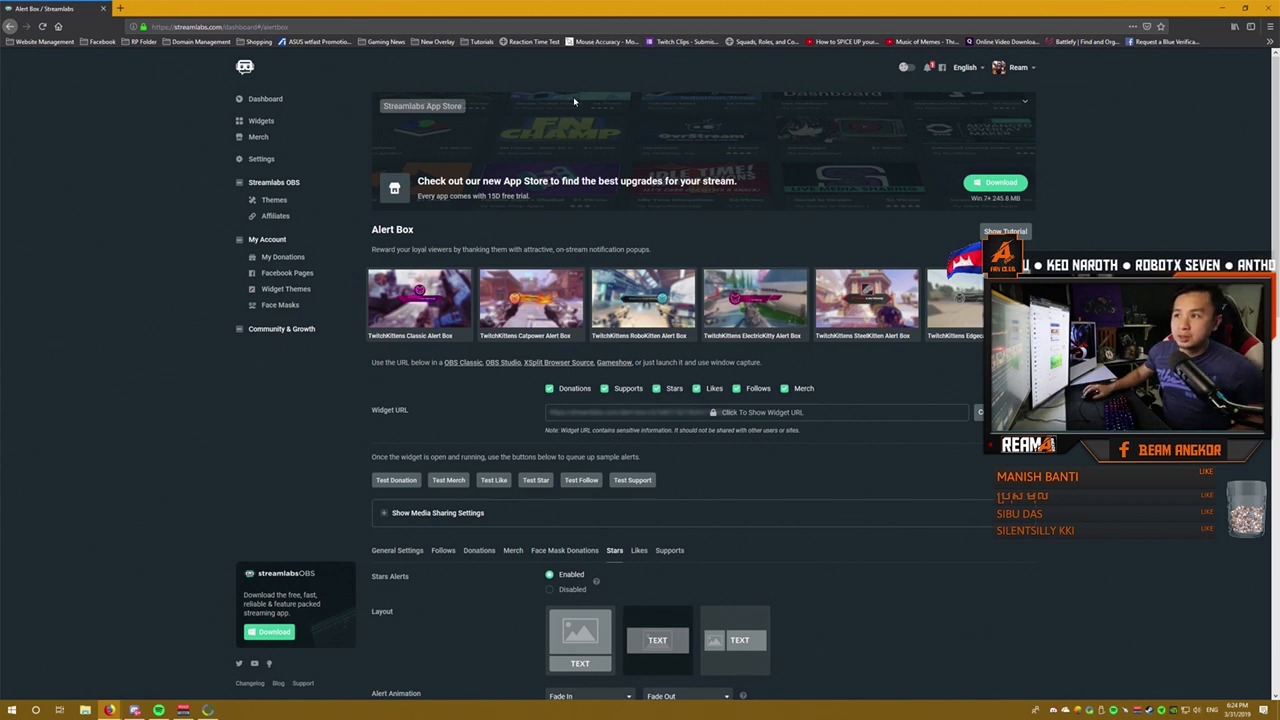
left_click(536, 480)
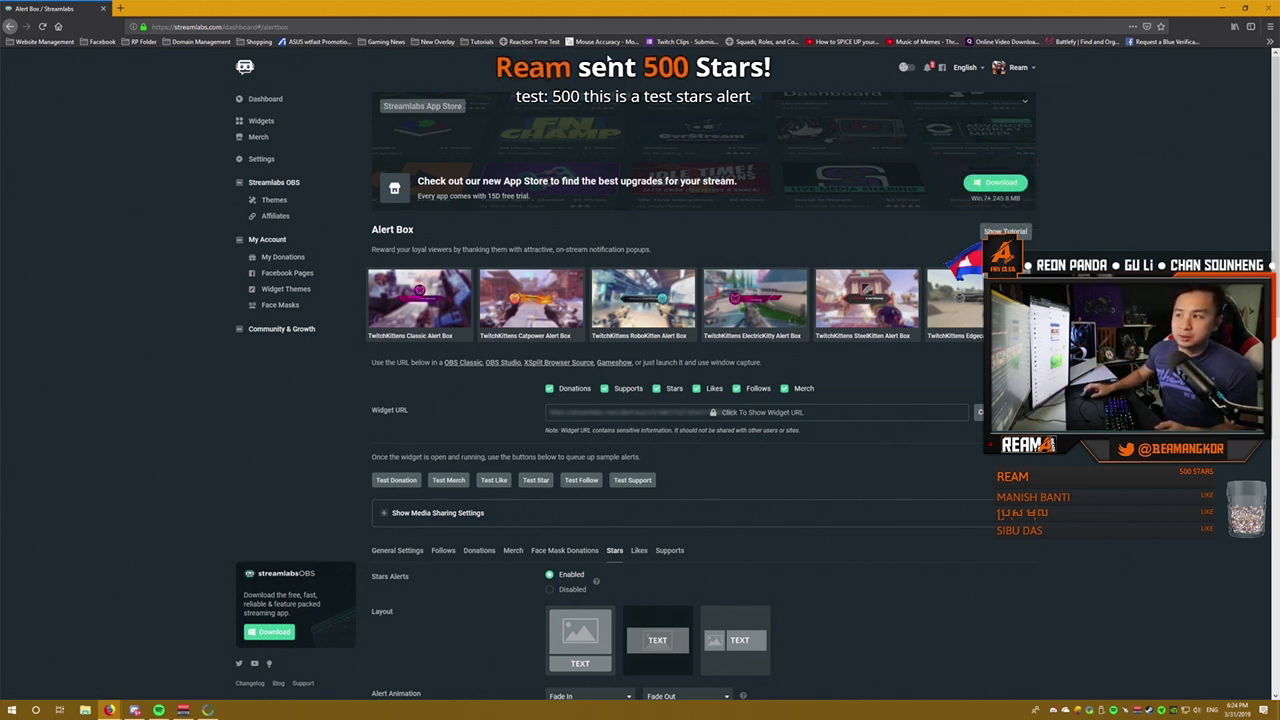
left_click(533, 479)
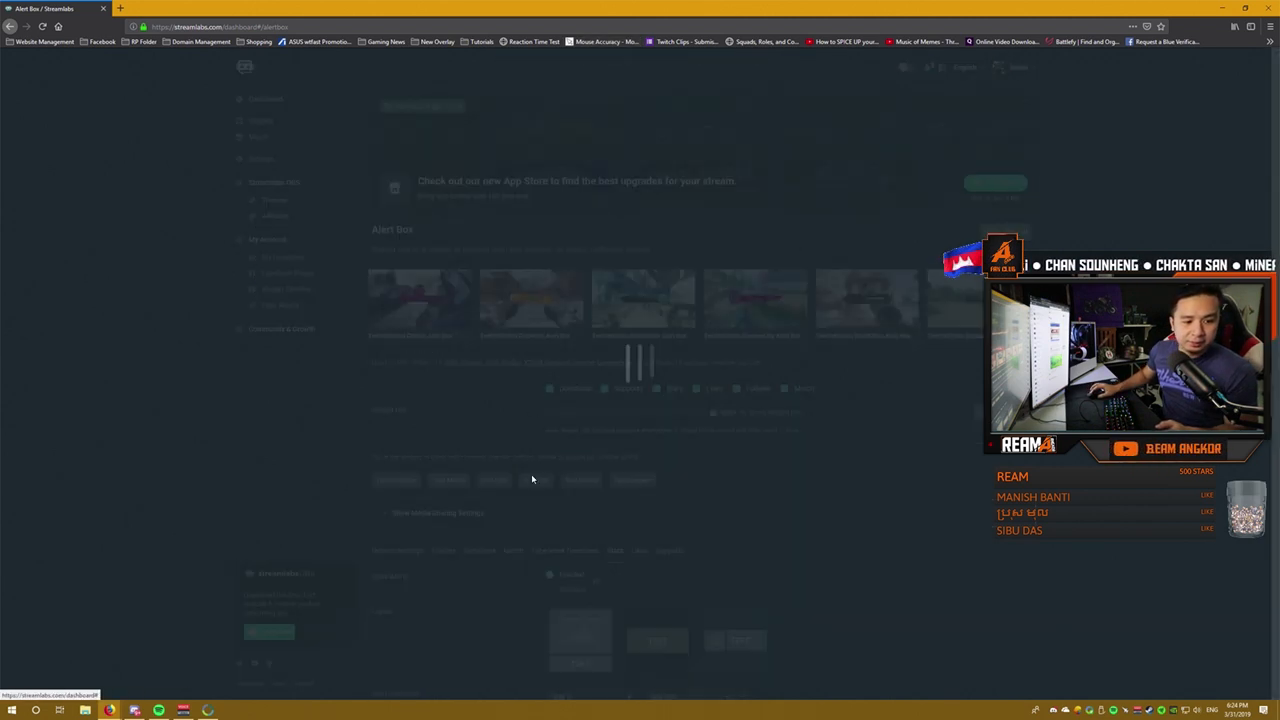
Back in Streamlabs OBS, narrow the Alert Box source to fit directly above the webcam overlay, about 236 px from the canvas top, and deselect it
key("alt+Tab")
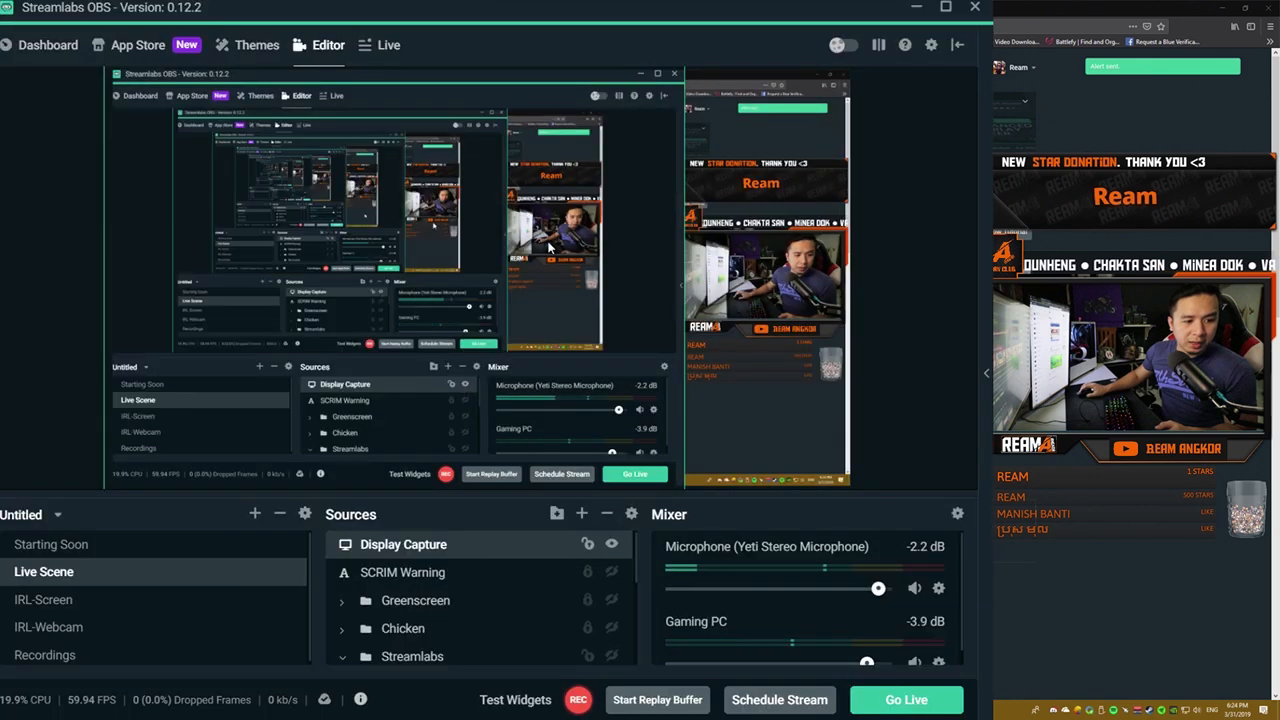
scroll(440, 575, "down", 4)
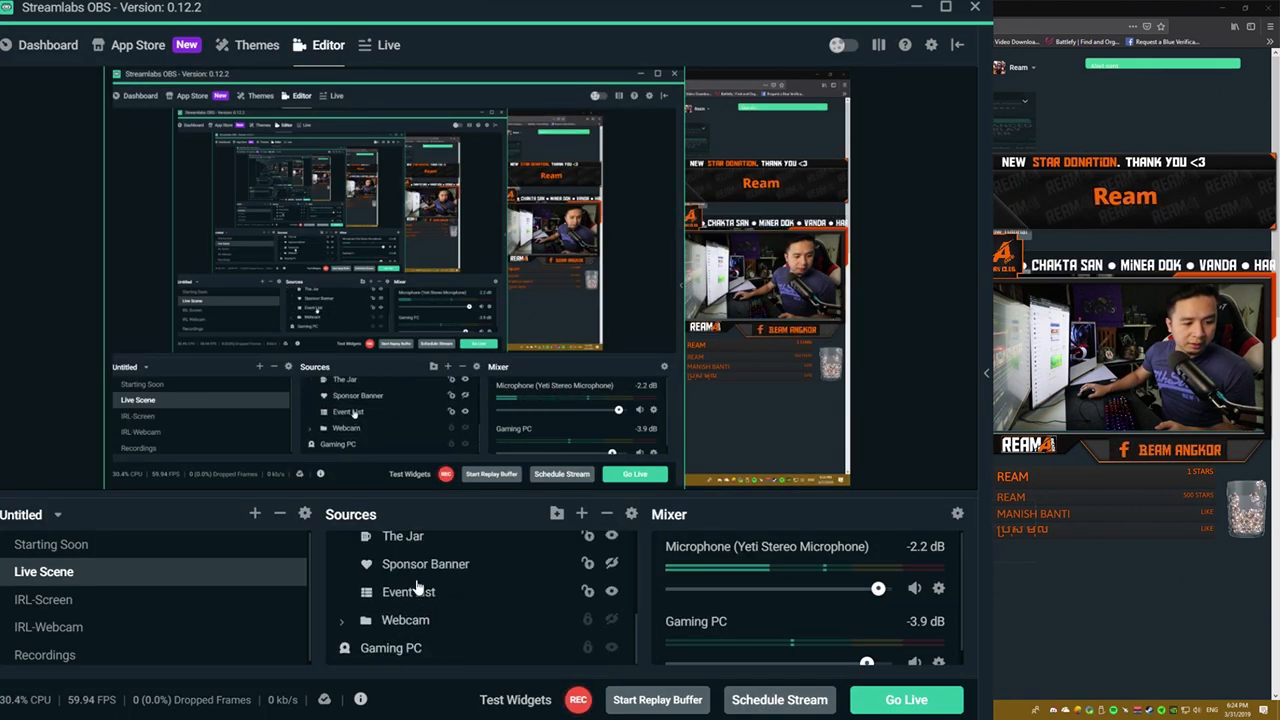
scroll(425, 610, "up", 3)
left_click(428, 597)
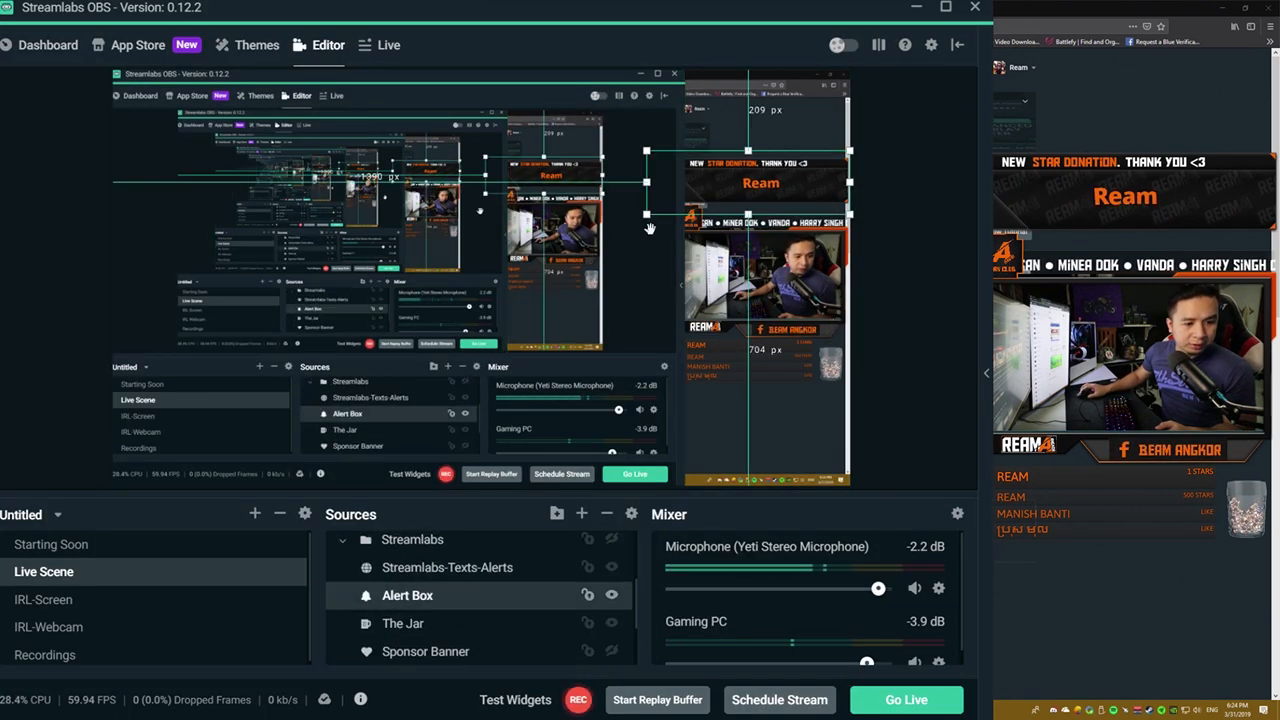
left_click_drag(680, 172, 713, 185)
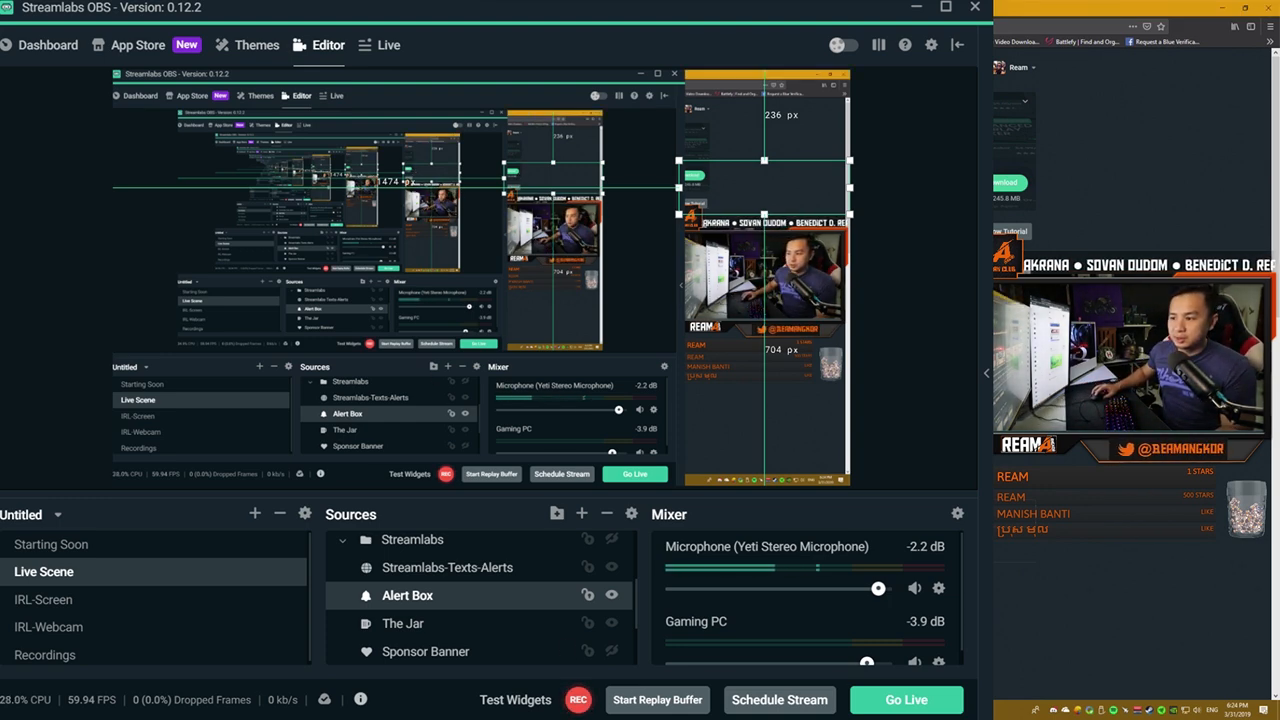
left_click(361, 587)
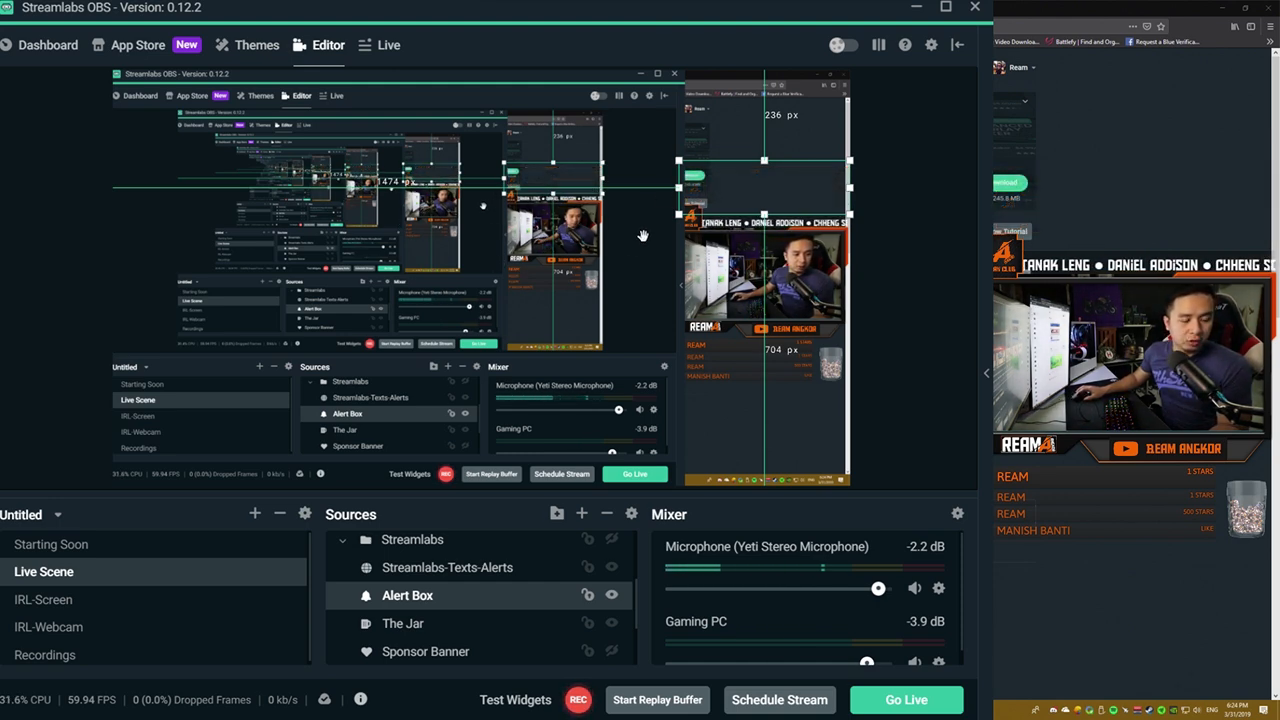
left_click(919, 199)
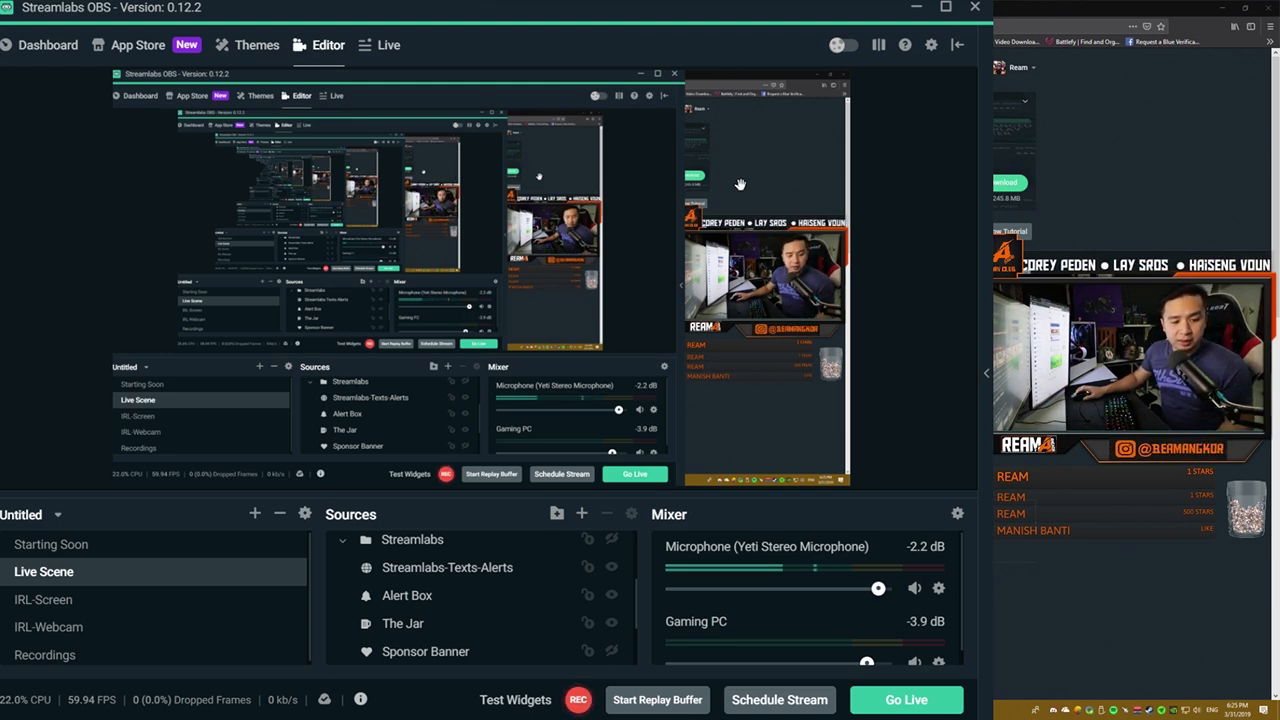
Return to the browser's Alert Box page and send test Support, Follow and Like alerts
scroll(585, 566, "up", 1)
scroll(585, 566, "up", 3)
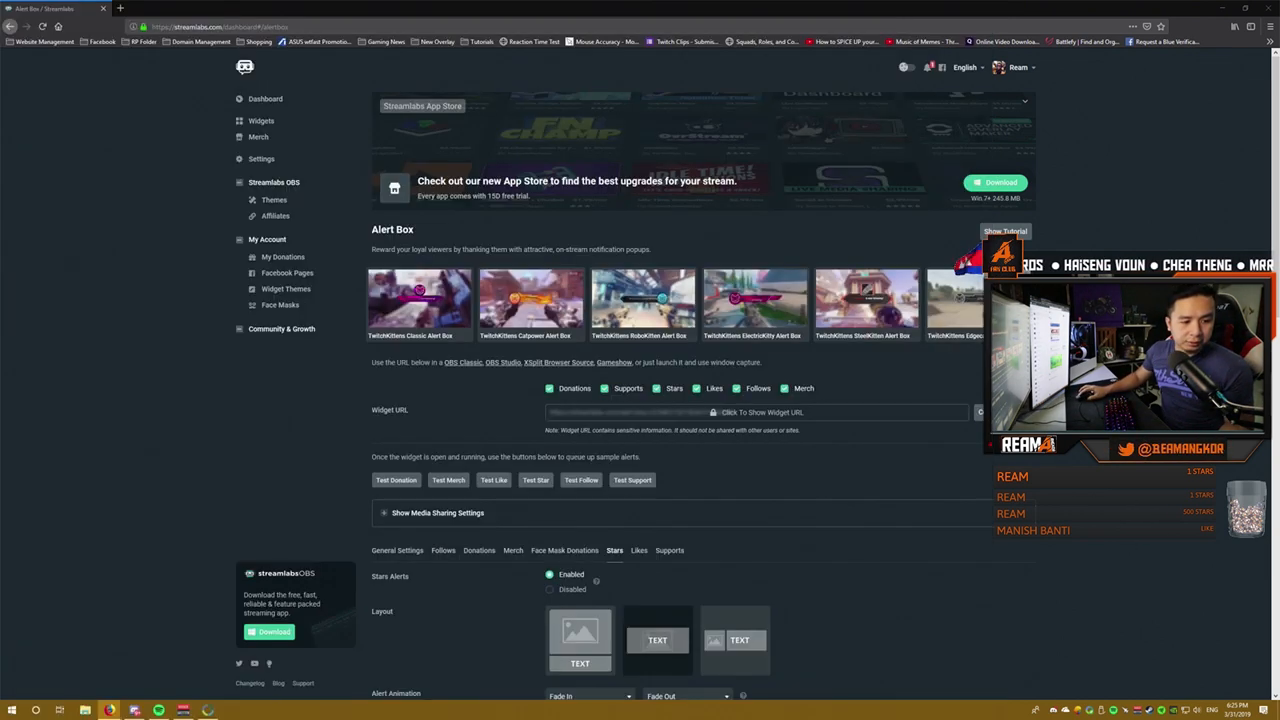
left_click(631, 481)
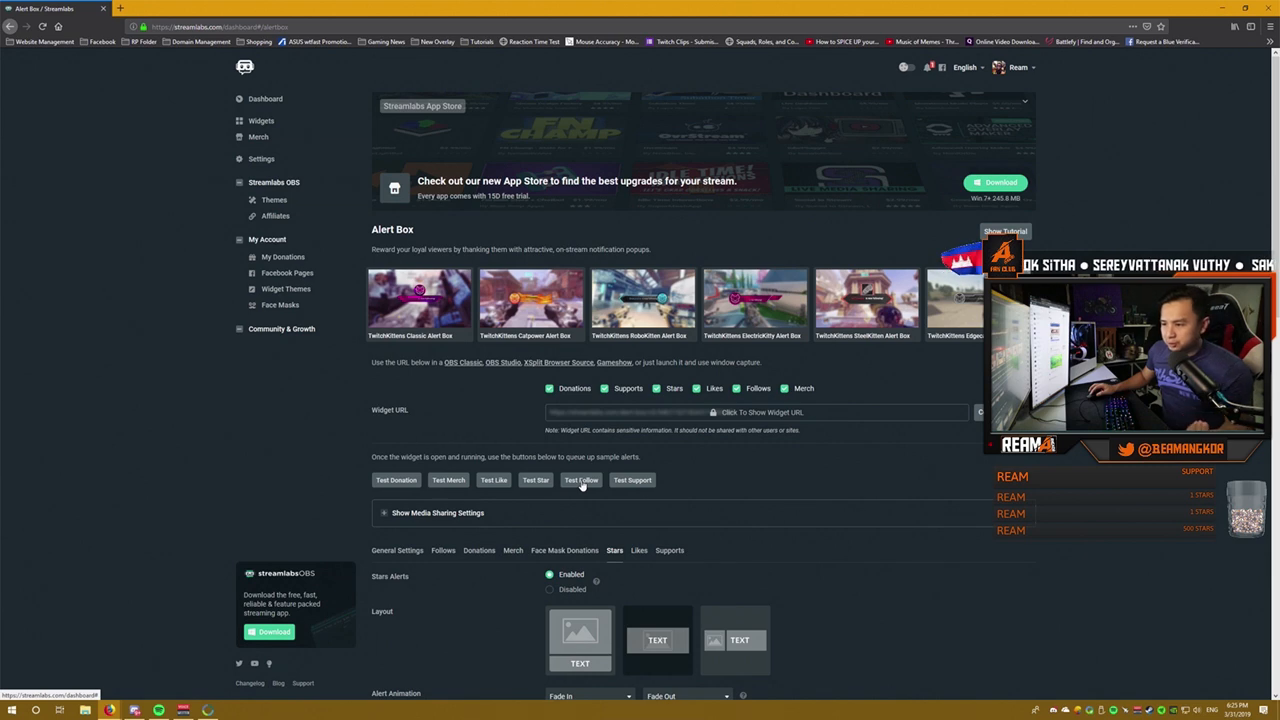
left_click(581, 481)
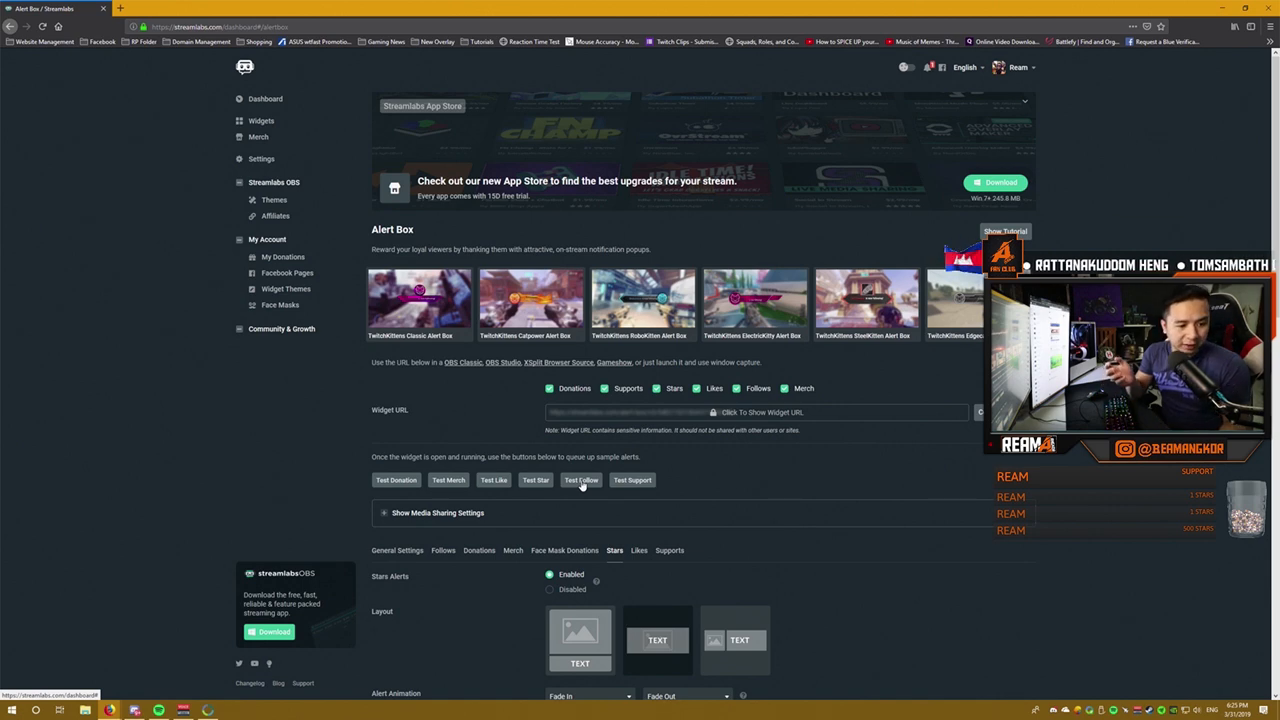
left_click(494, 481)
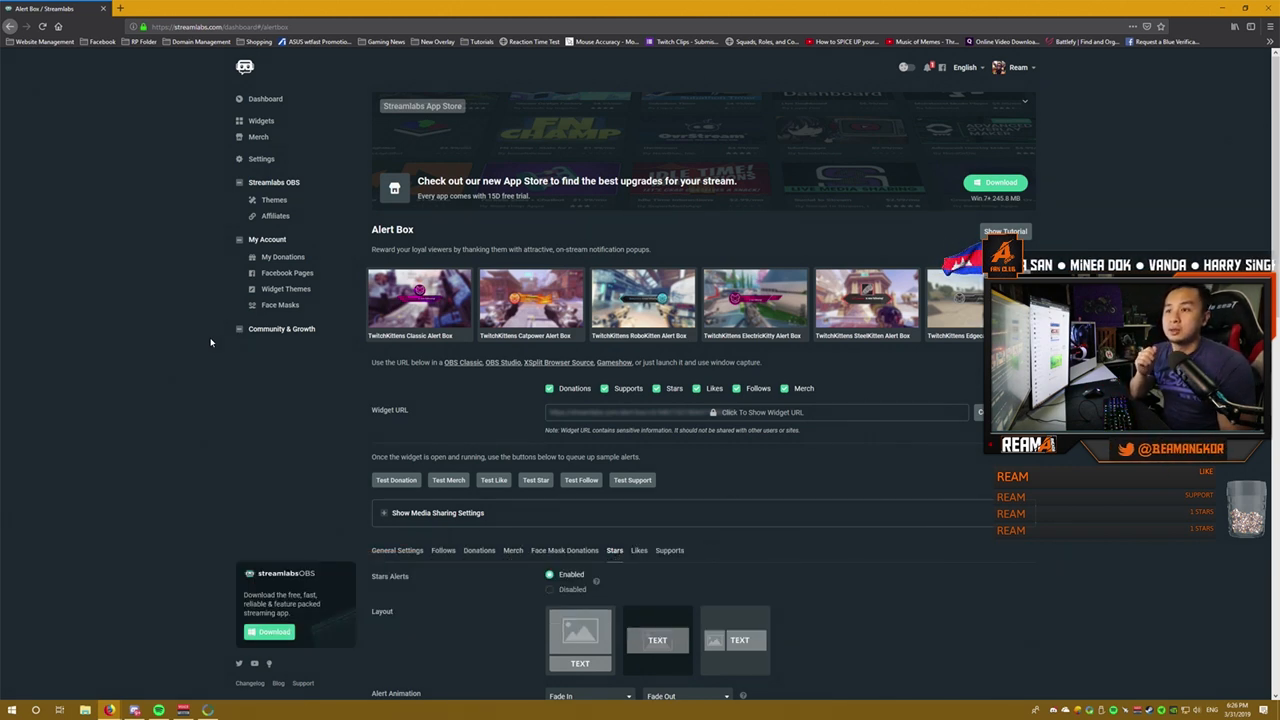
Open the Chat Box widget from the Widget Gallery and review its theme, badge, color and message options
left_click(257, 128)
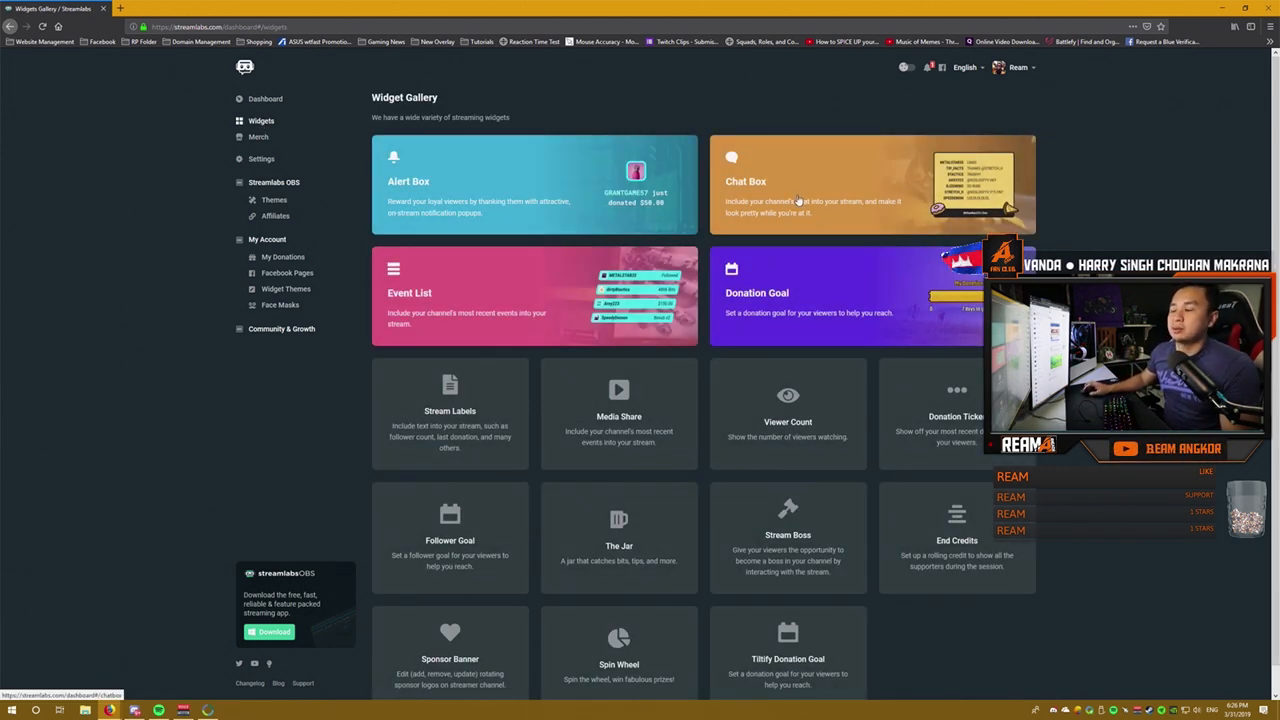
left_click(798, 201)
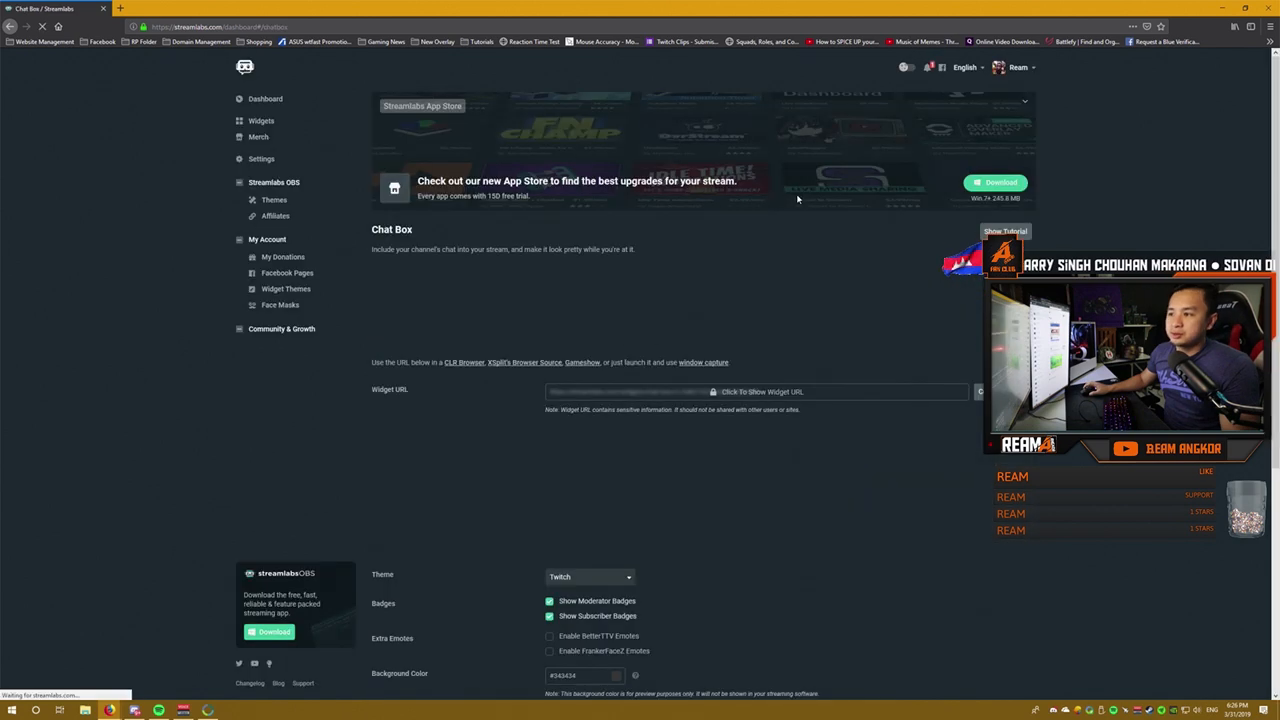
scroll(651, 290, "down", 2)
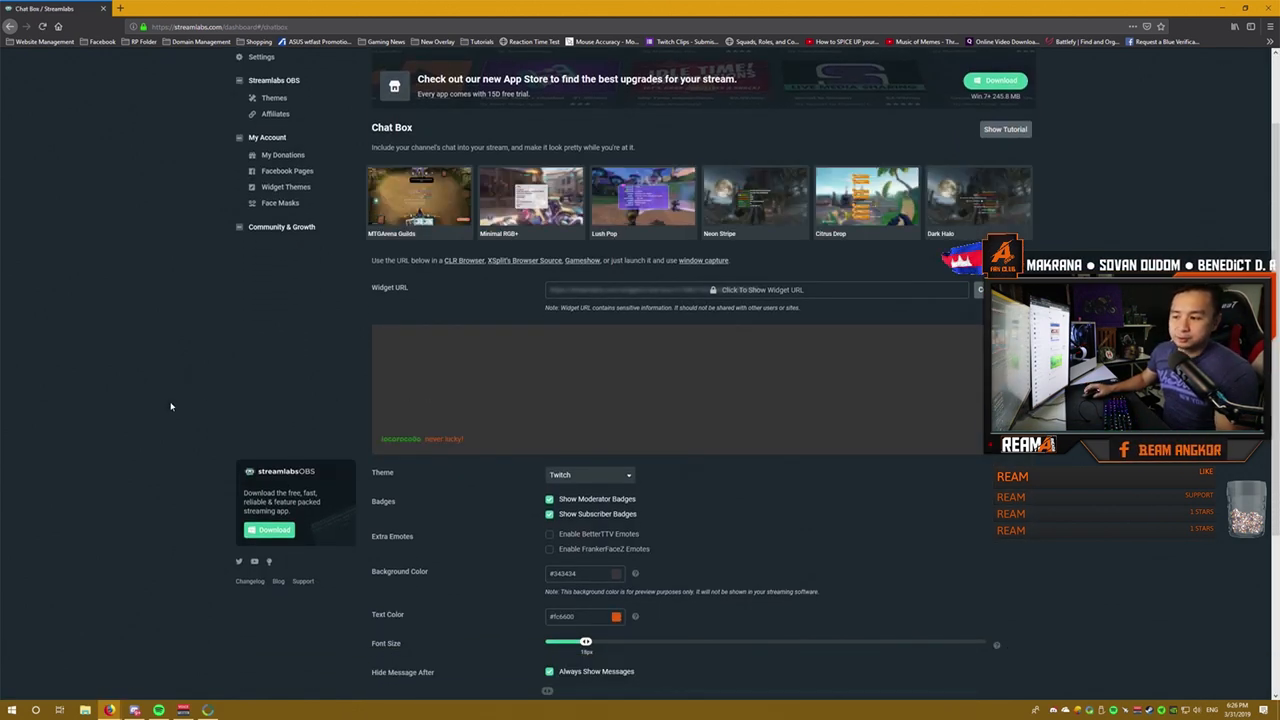
scroll(286, 451, "down", 1)
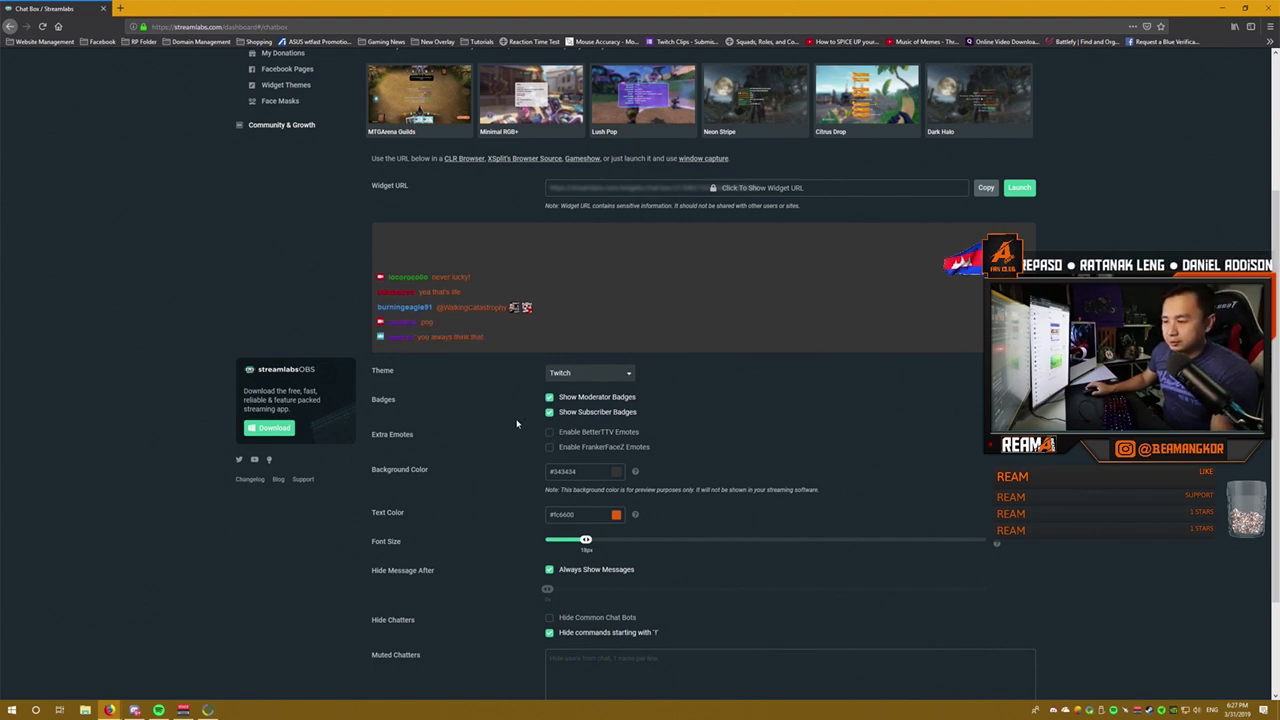
scroll(517, 424, "down", 2)
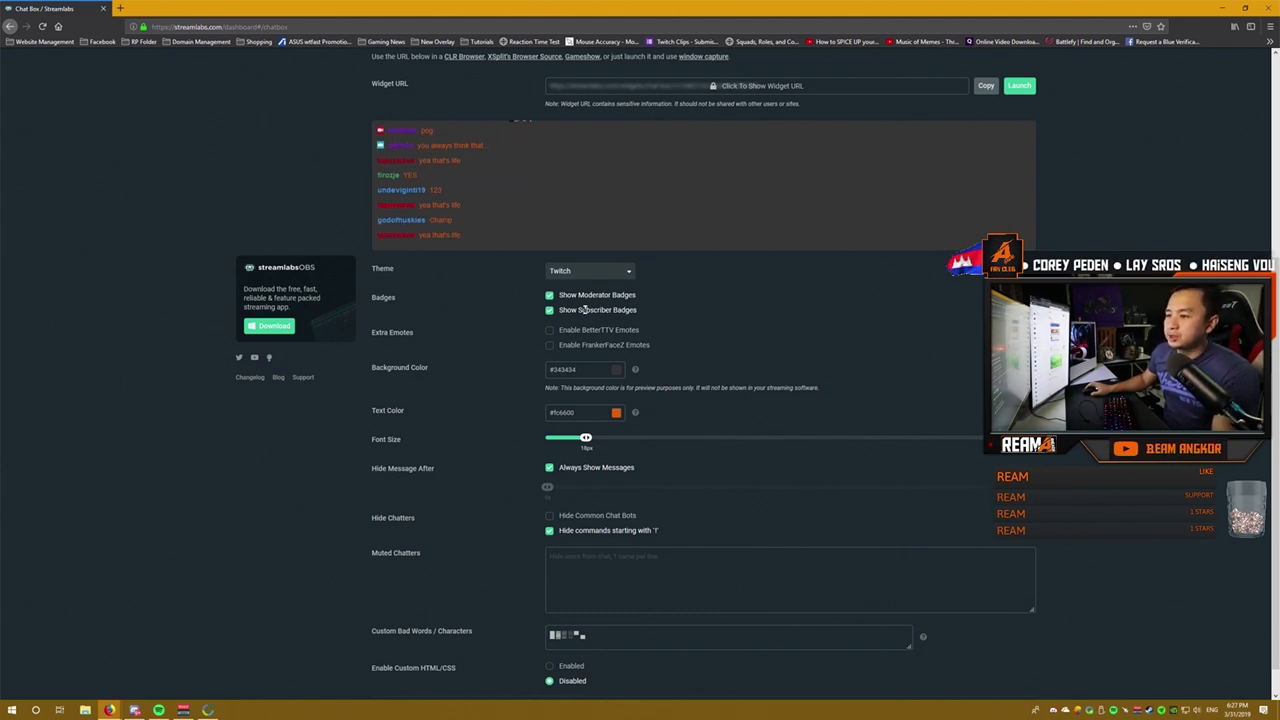
Darken the Chat Box preview's background color to #0E0E0E
left_click(616, 370)
mouse_move(569, 444)
left_mouse_down()
mouse_move(533, 433)
mouse_move(547, 455)
mouse_move(550, 439)
left_mouse_up()
left_click(550, 436)
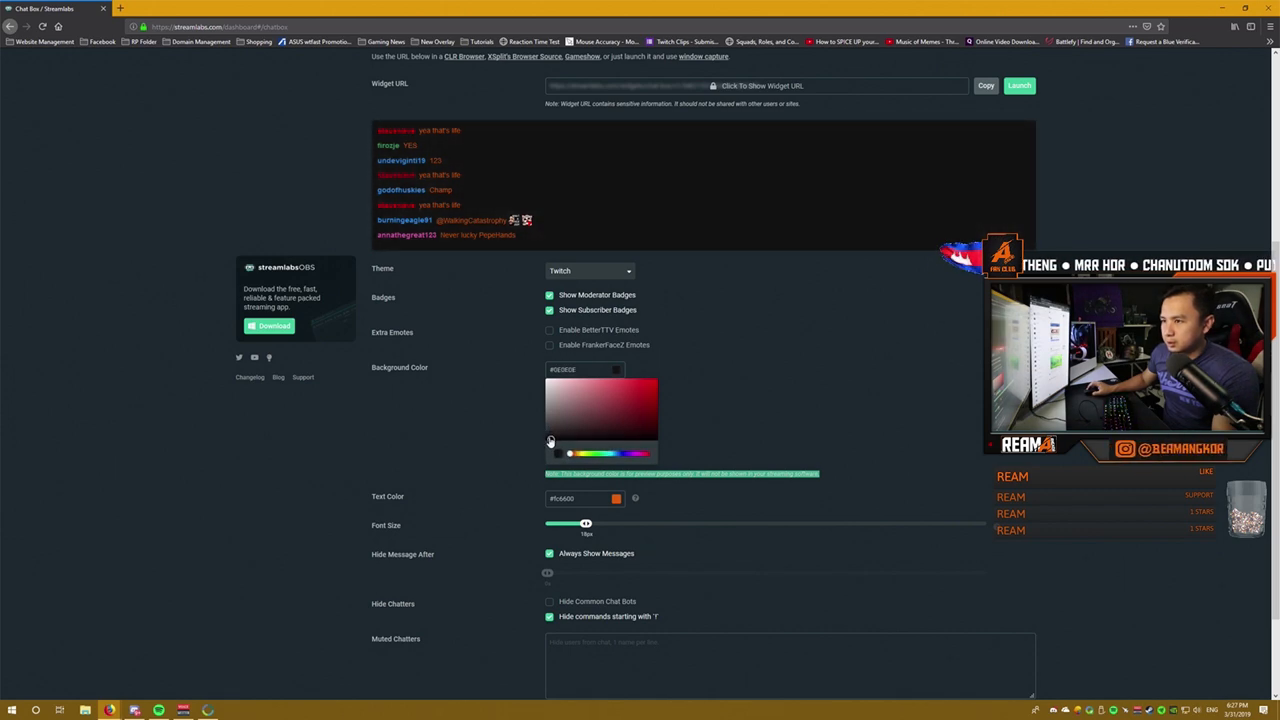
Confirm #0E0E0E as the Chat Box background color, close the color picker and look at the font size and message options
left_click(550, 439)
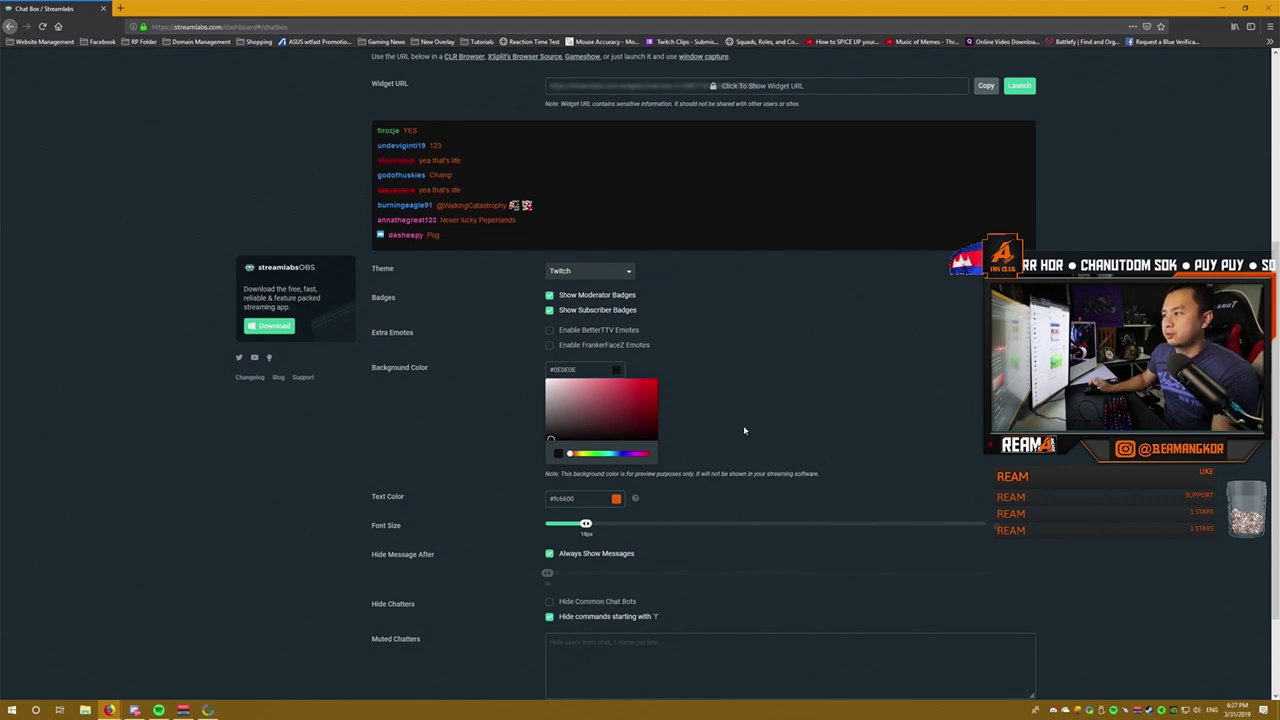
left_click(524, 444)
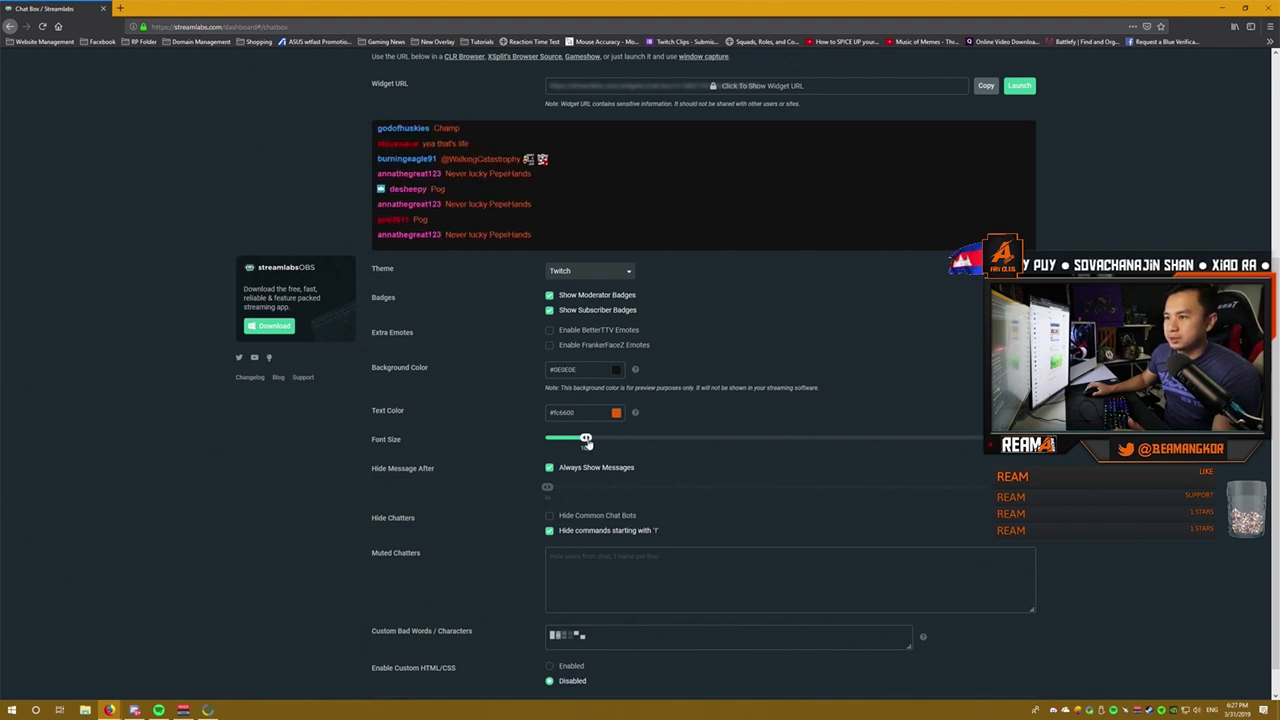
scroll(560, 450, "down", 1)
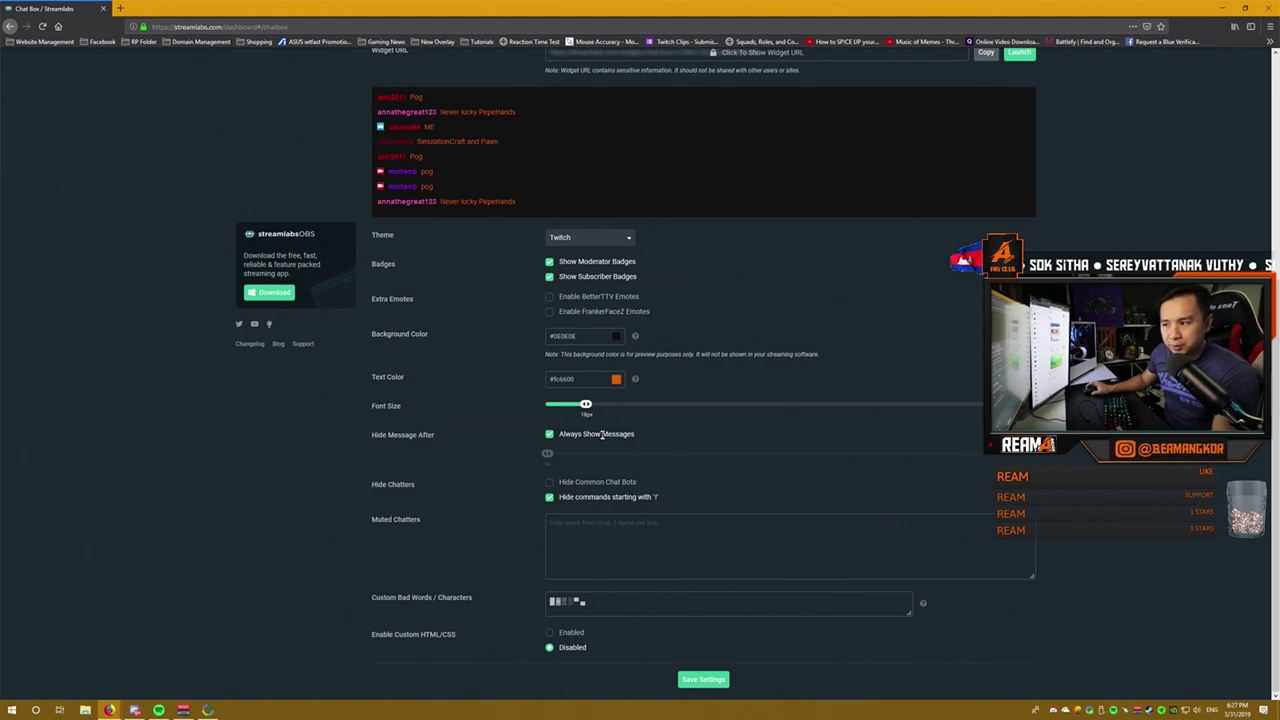
Try hiding chat messages after 200 s, reset the delay to 0 s and re-enable Always Show Messages
left_click(550, 436)
left_click_drag(548, 454, 988, 463)
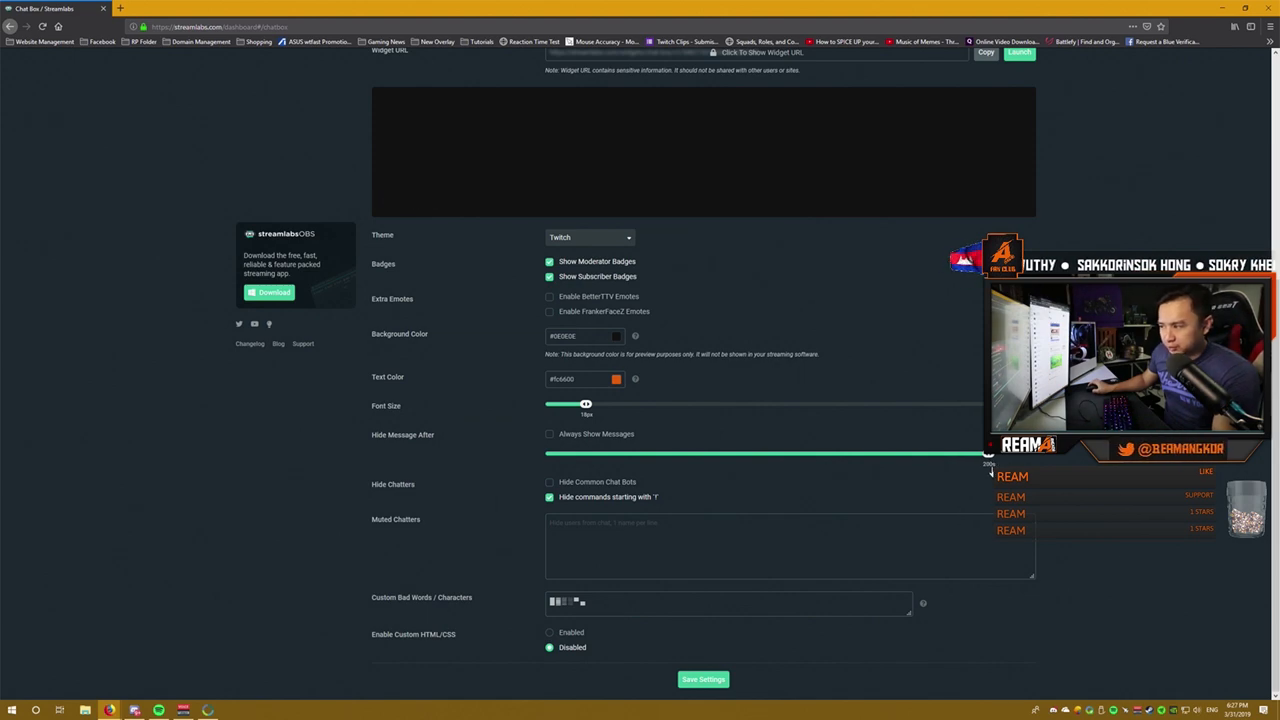
left_click_drag(988, 460, 547, 455)
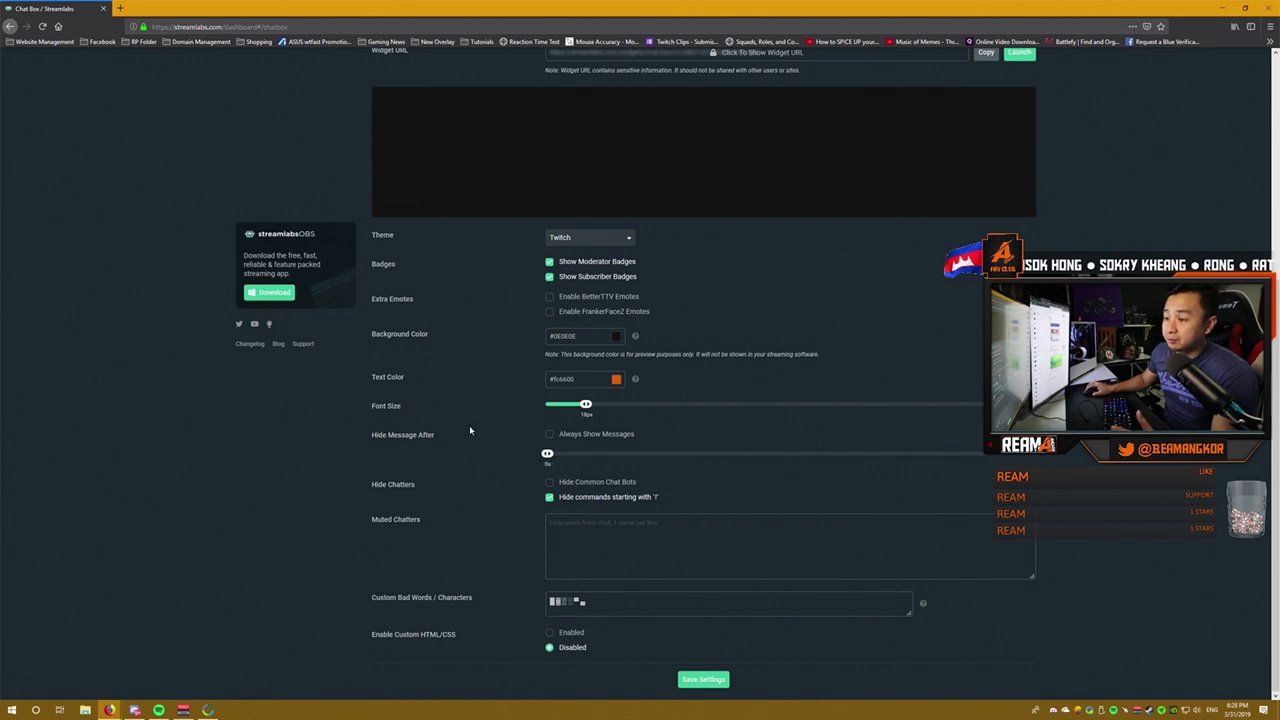
left_click(549, 436)
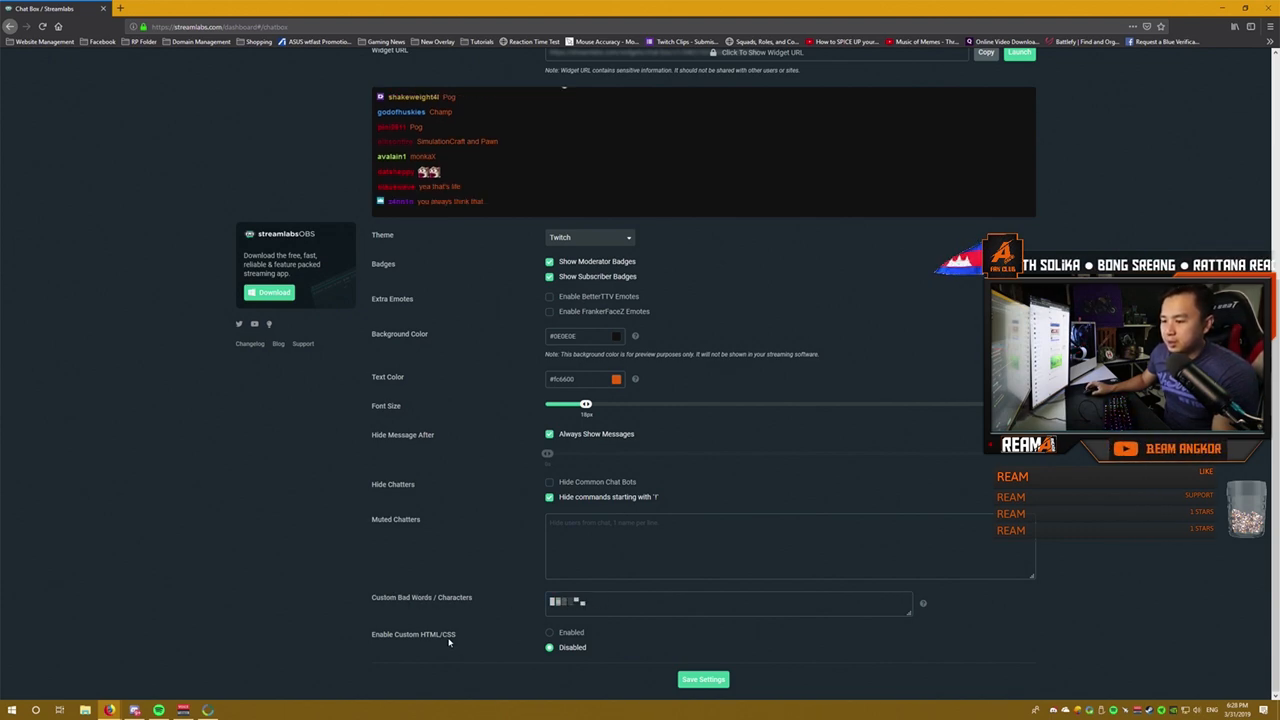
Save the Chat Box settings
left_click(701, 684)
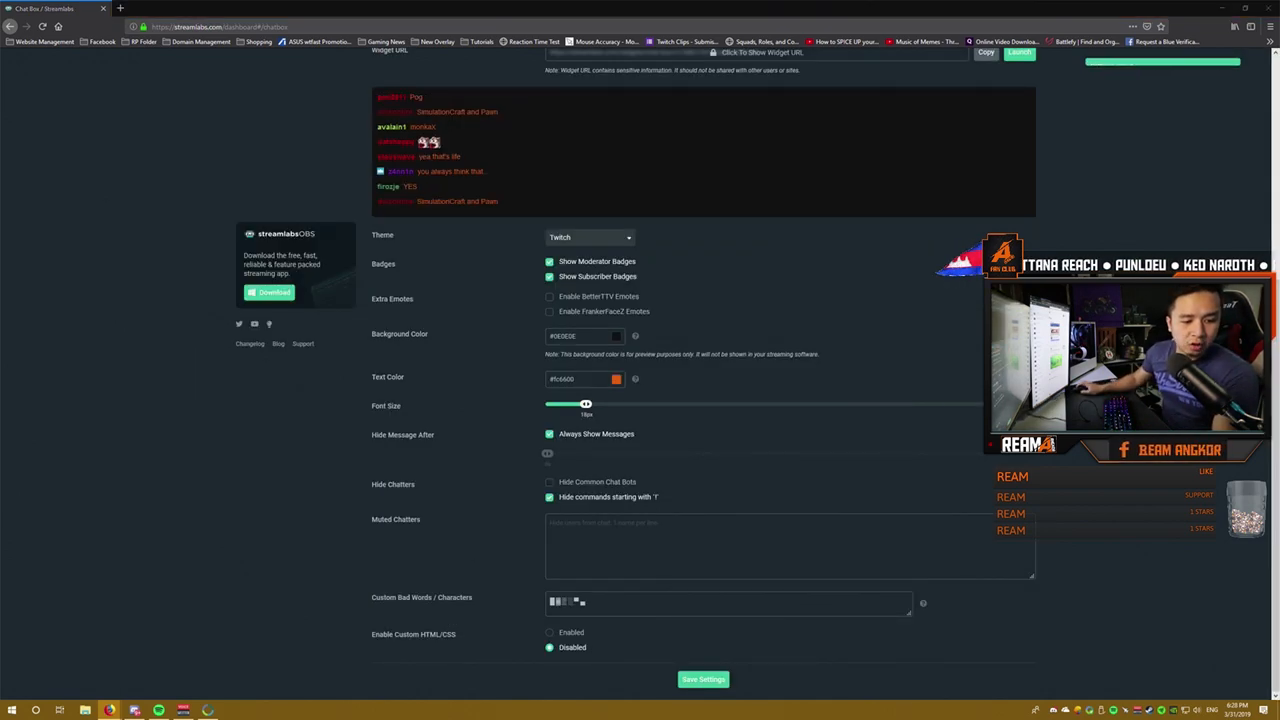
In Streamlabs OBS, walk through adding a Chatbox source up to the existing Chat Box choice, and close the dialog without adding it
key("alt+Tab")
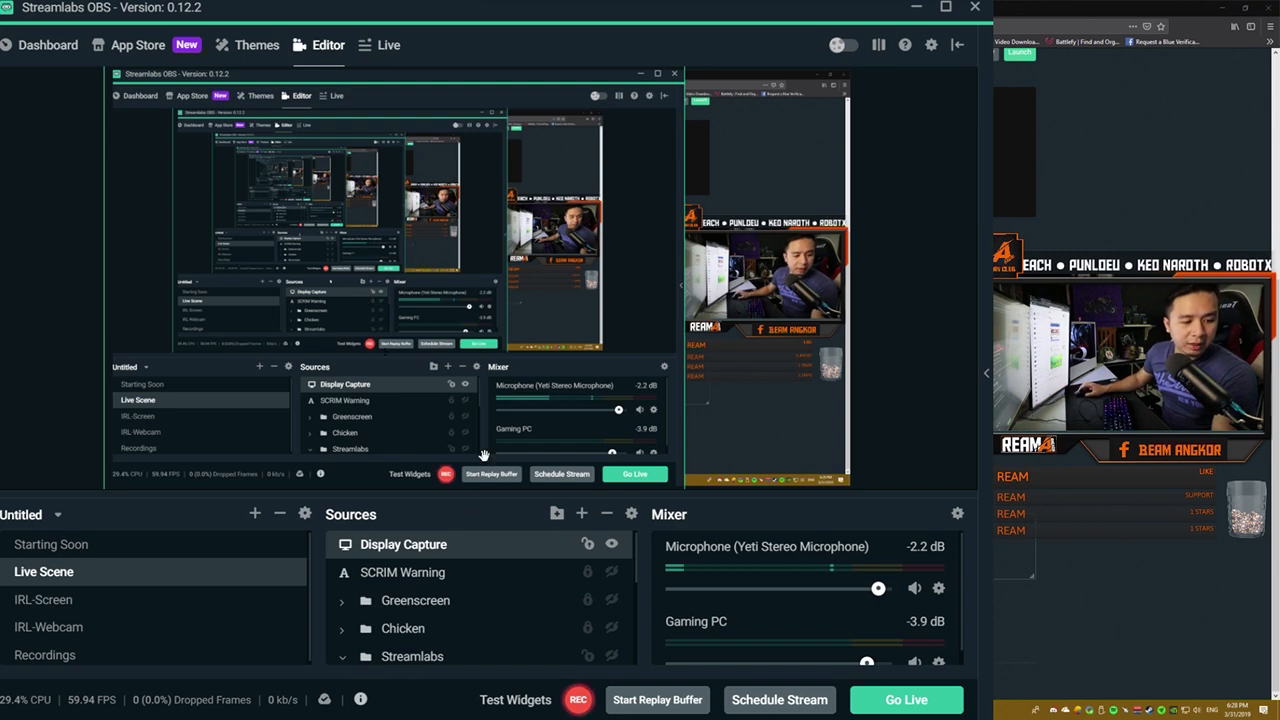
left_click(581, 514)
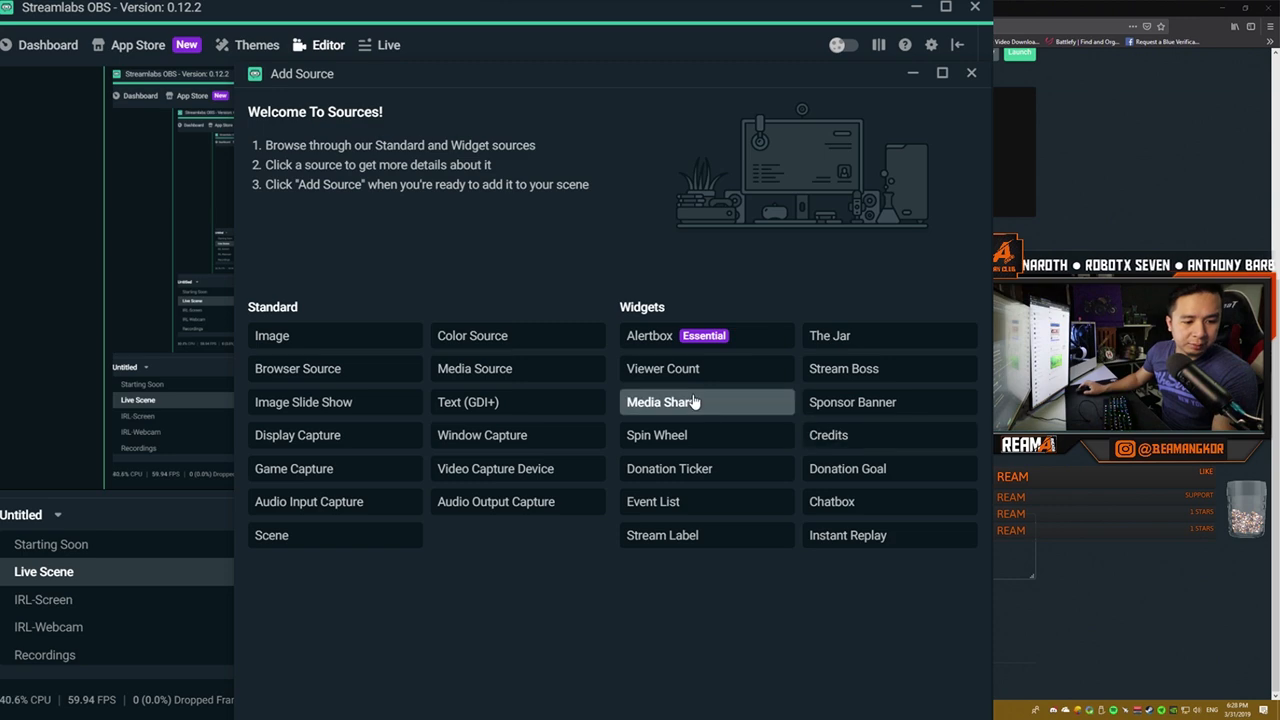
left_click(842, 512)
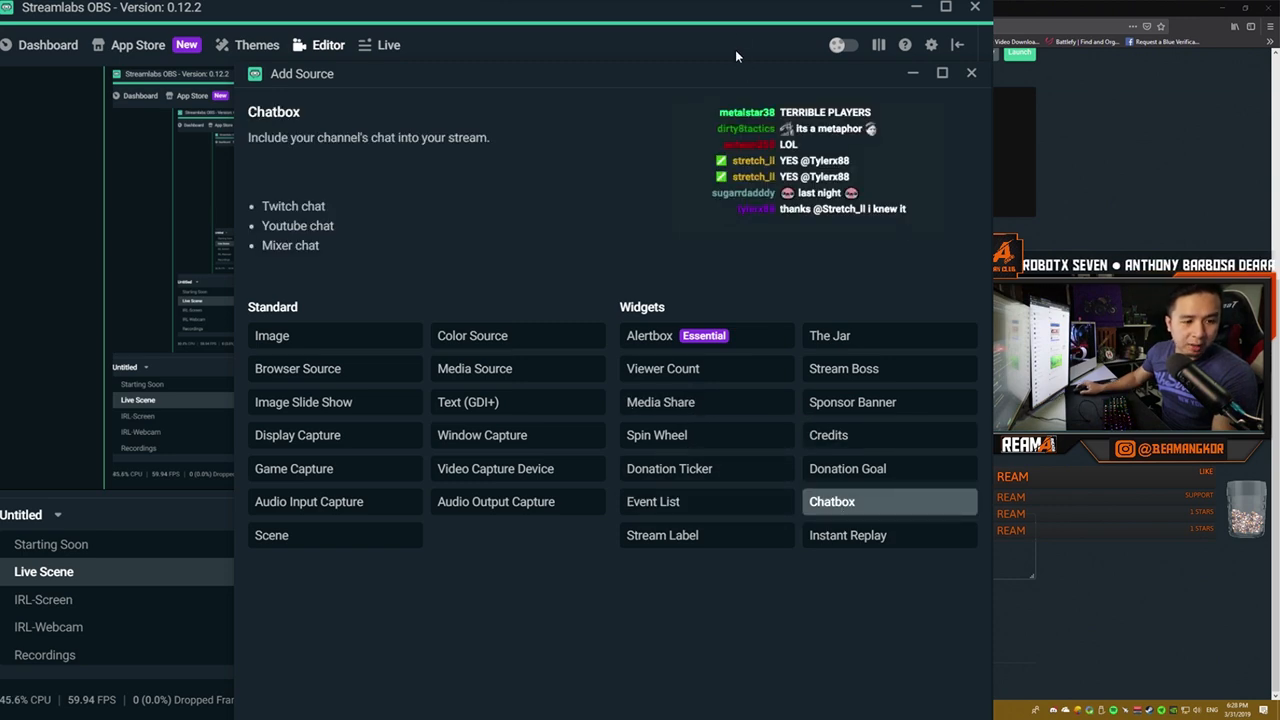
left_click_drag(557, 73, 418, 0)
left_click(815, 612)
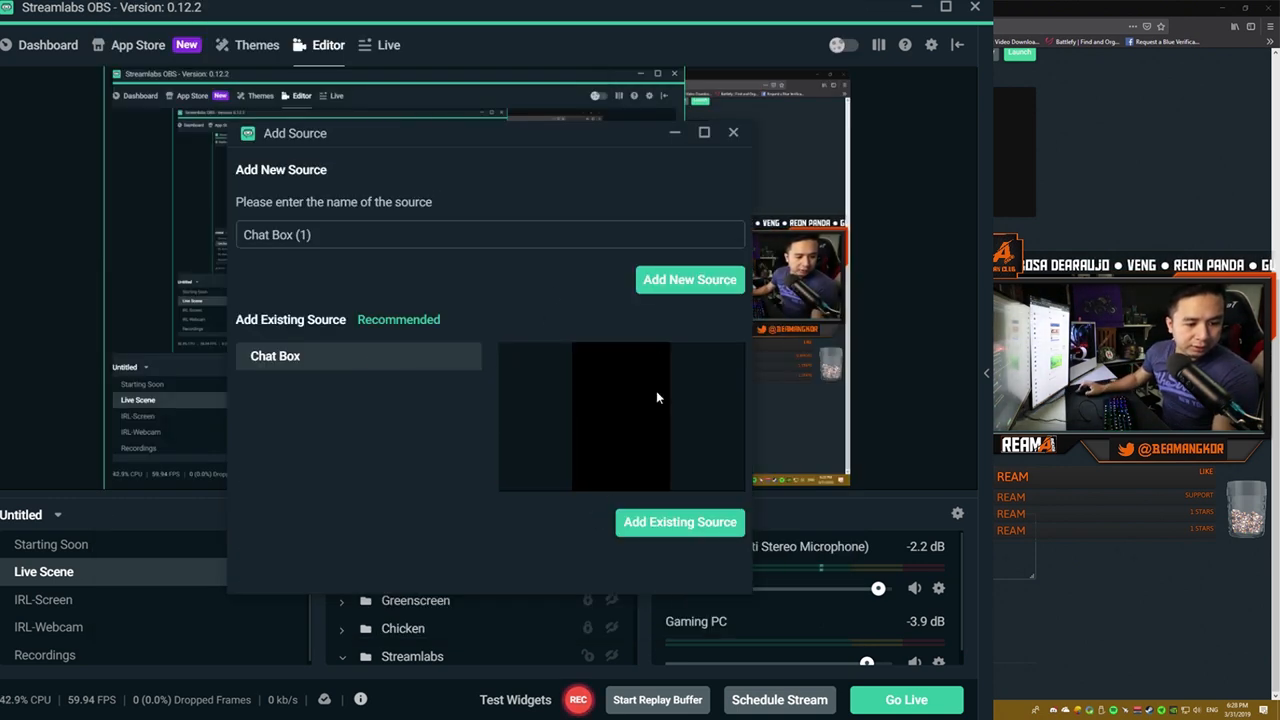
left_click_drag(428, 137, 352, 106)
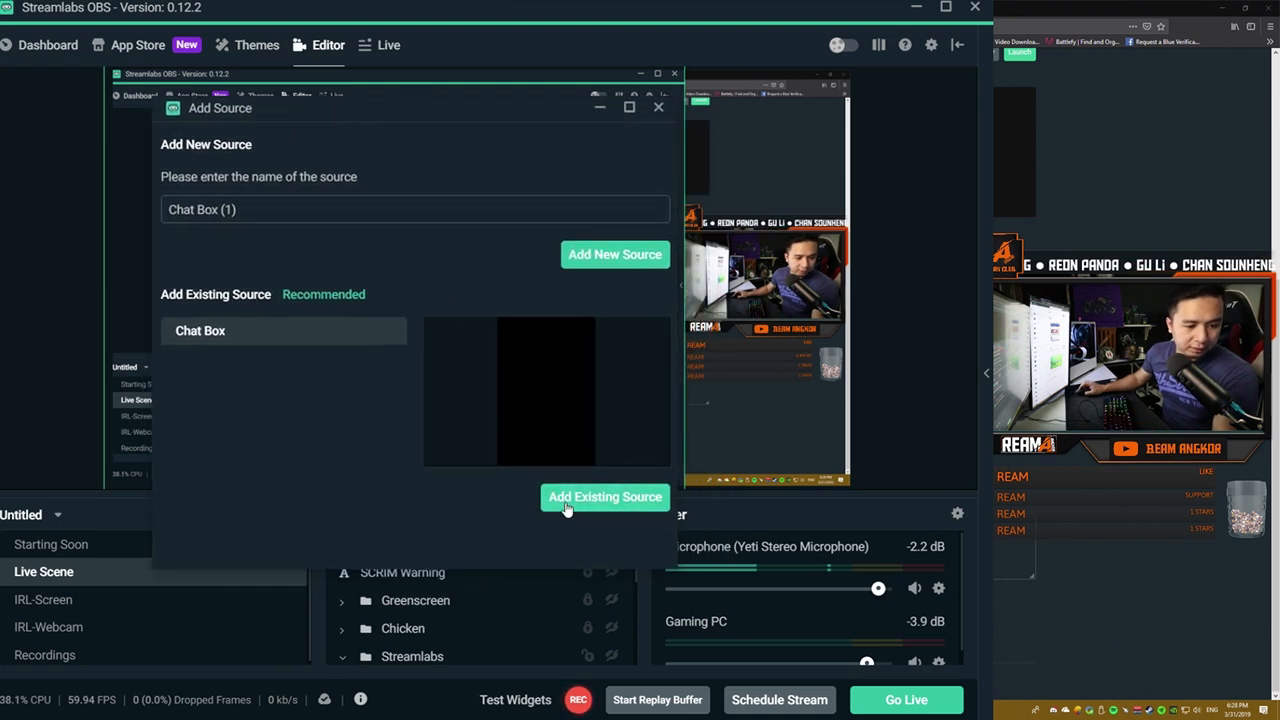
left_click(659, 108)
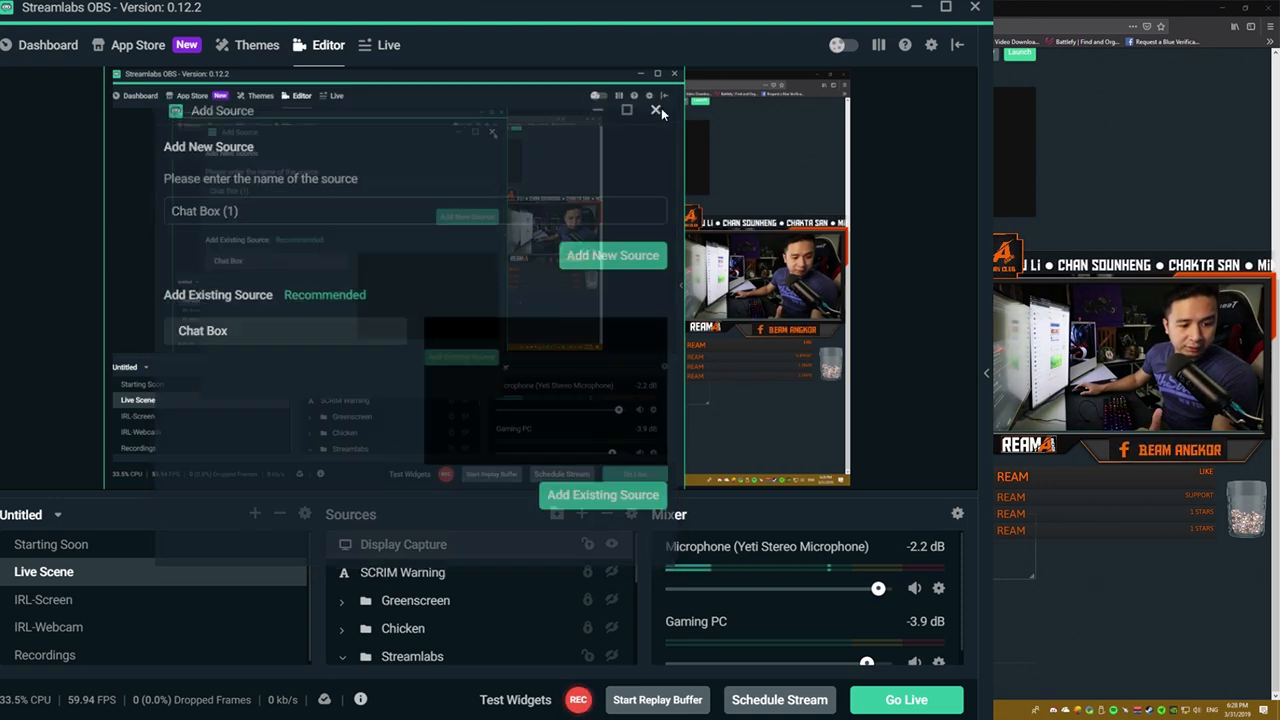
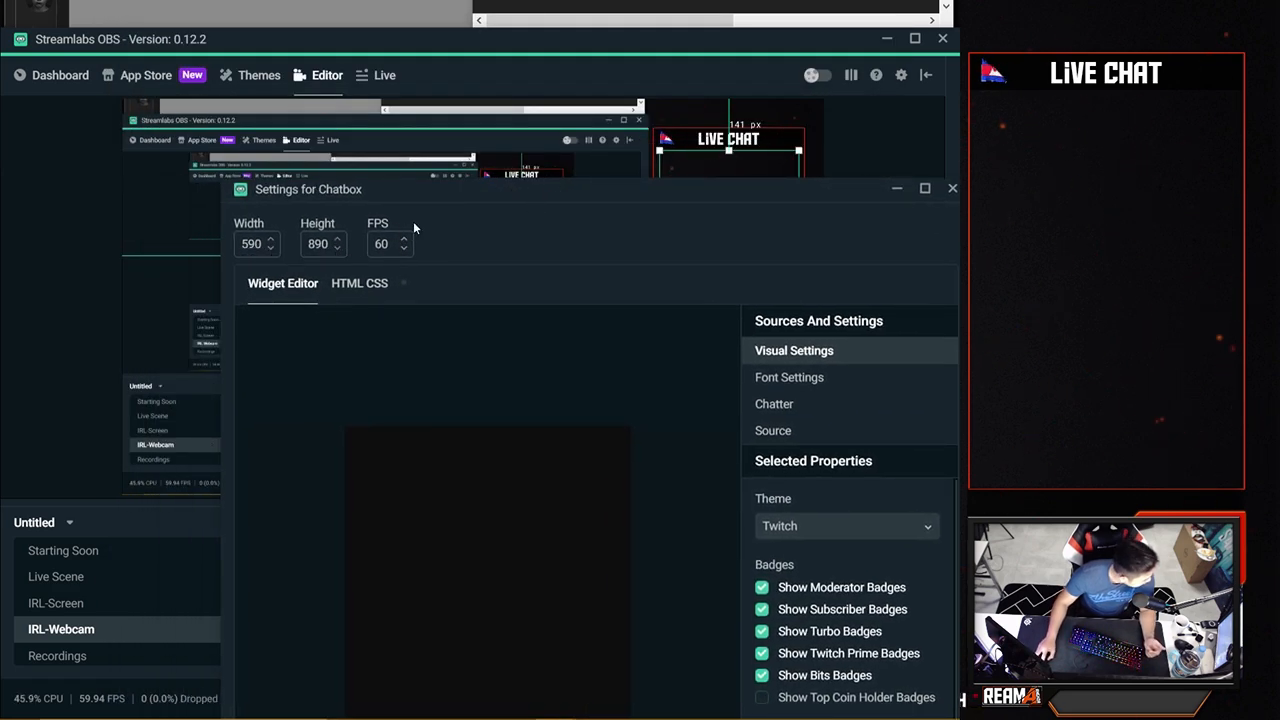
Review the font, chatter and source settings of the IRL-Webcam scene's Chat Box and close its settings
left_click_drag(522, 196, 44, 101)
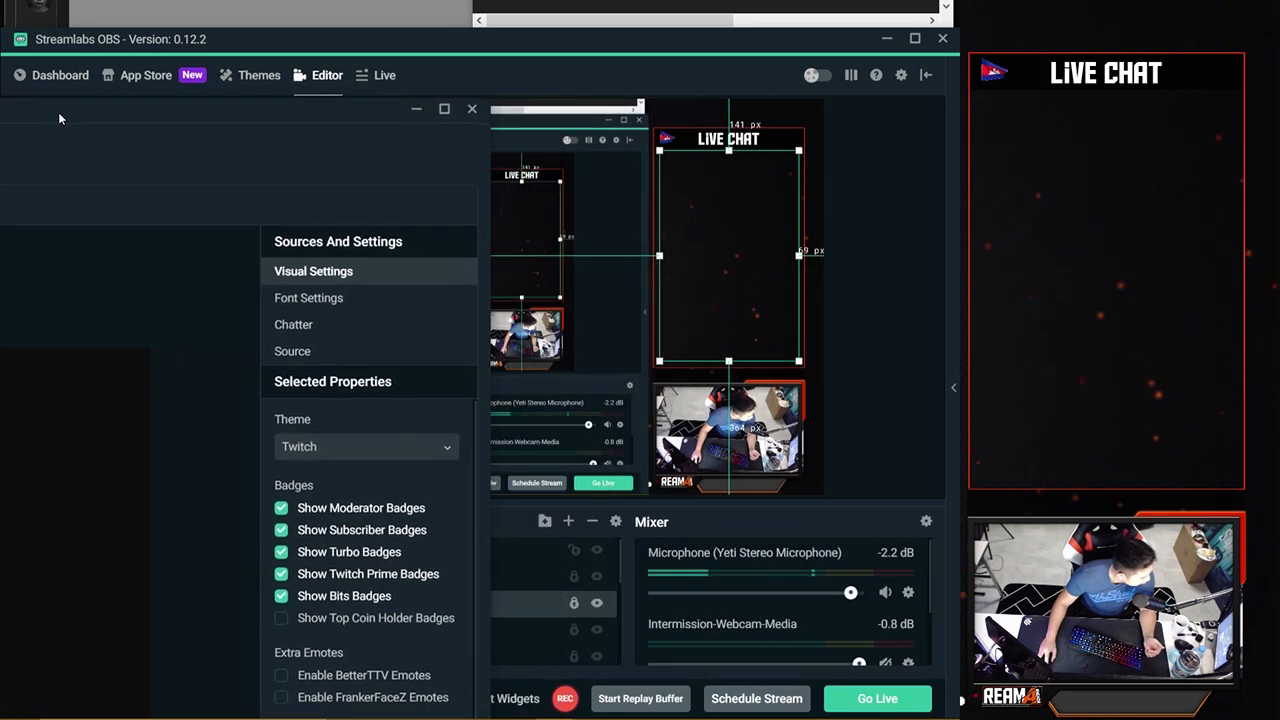
left_click(332, 287)
left_click(323, 312)
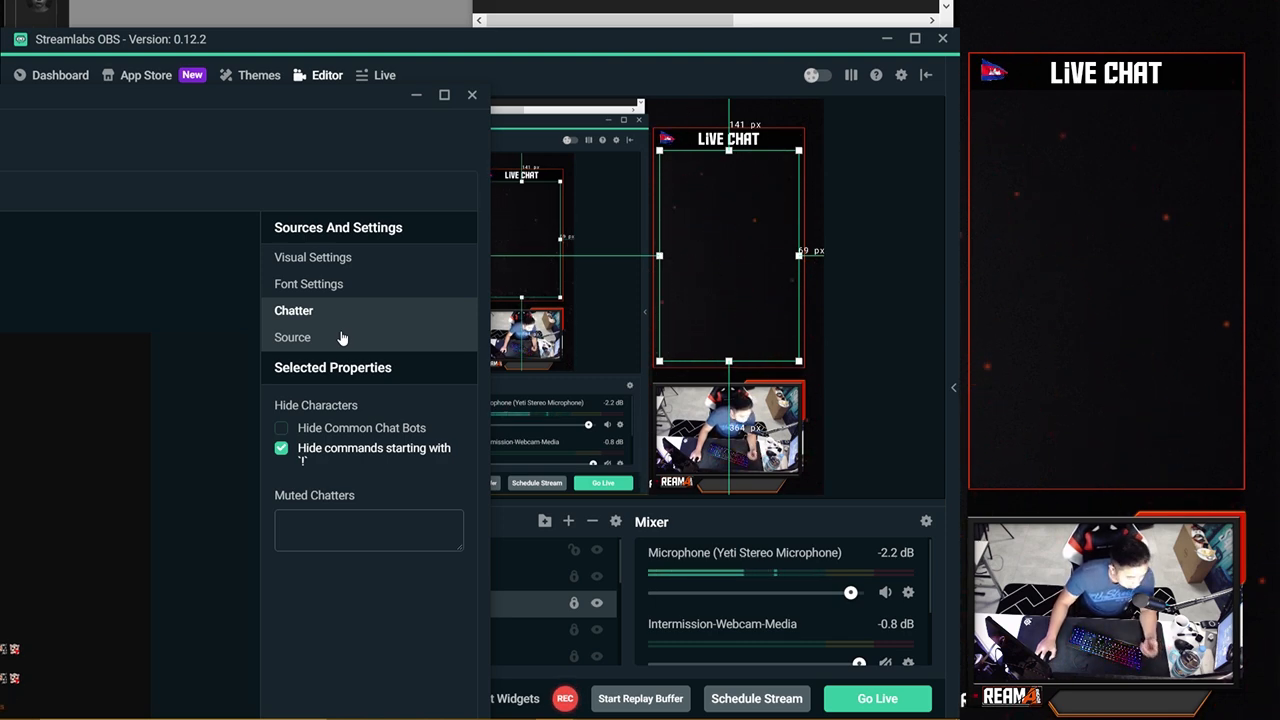
left_click(341, 338)
left_click_drag(296, 109, 689, 0)
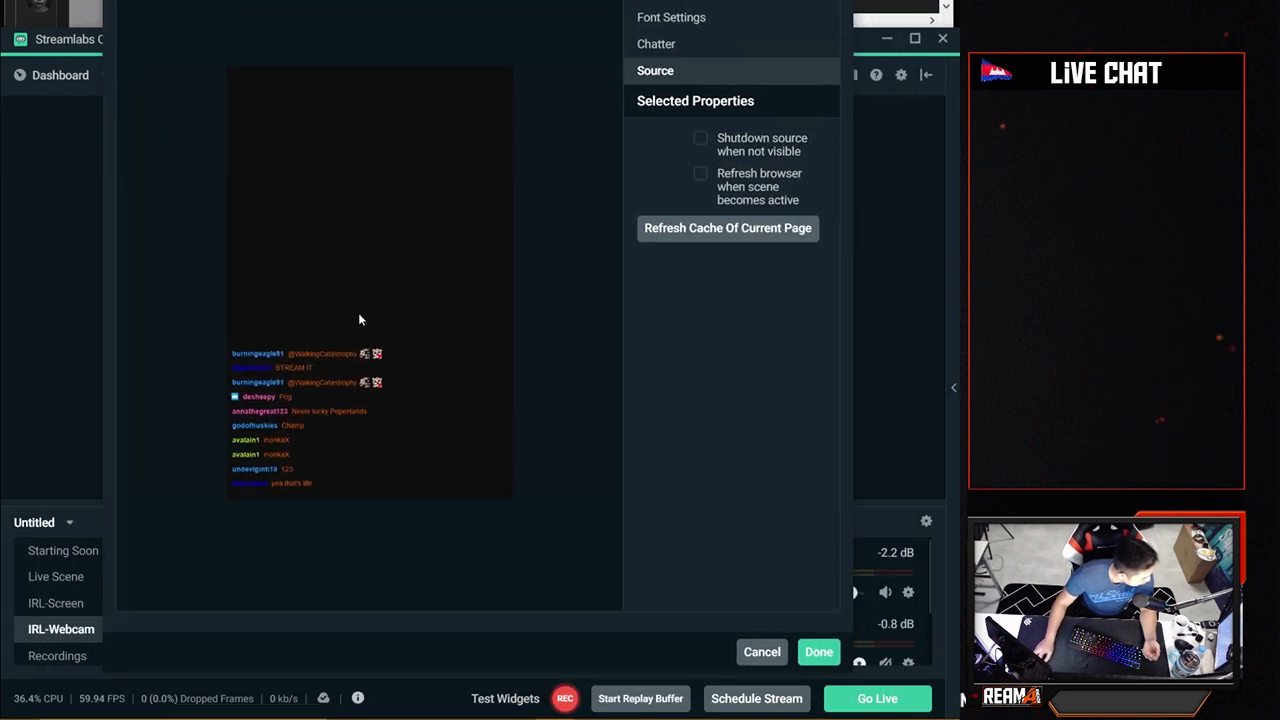
left_click(676, 19)
left_click(818, 651)
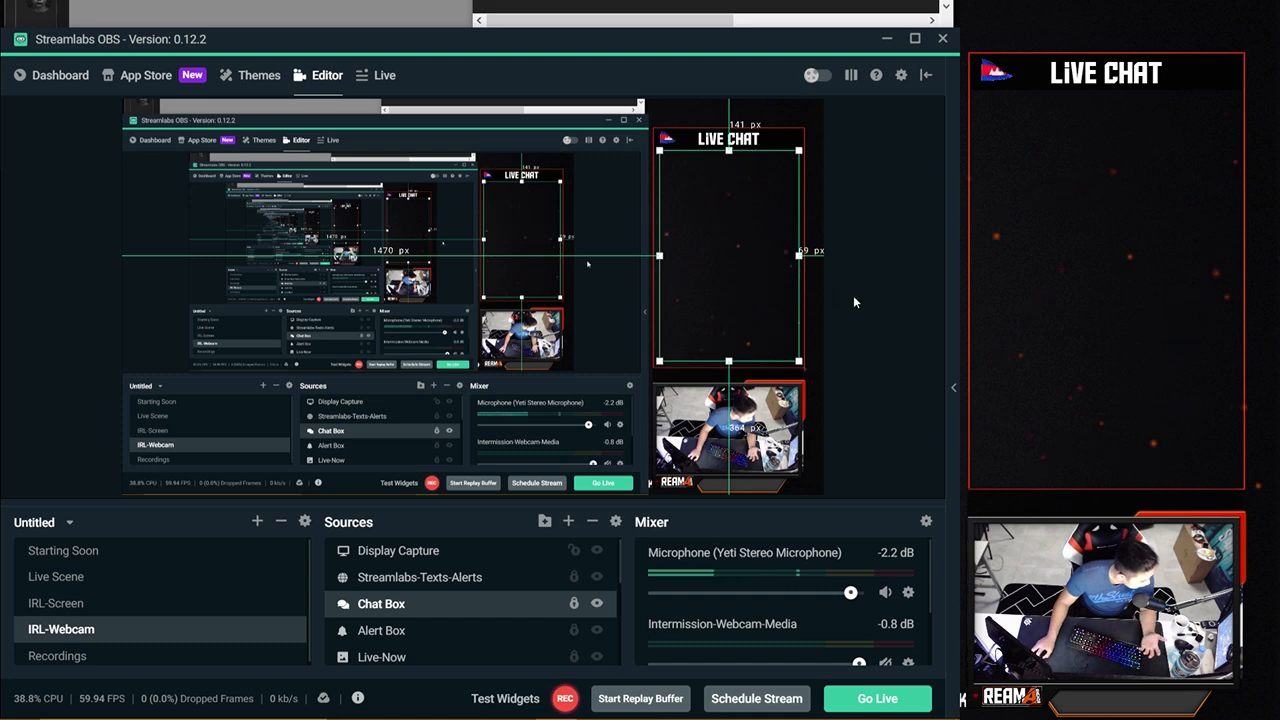
Toggle the visibility of the Display Capture source in the IRL-Webcam scene and in the Live Scene
left_click(598, 552)
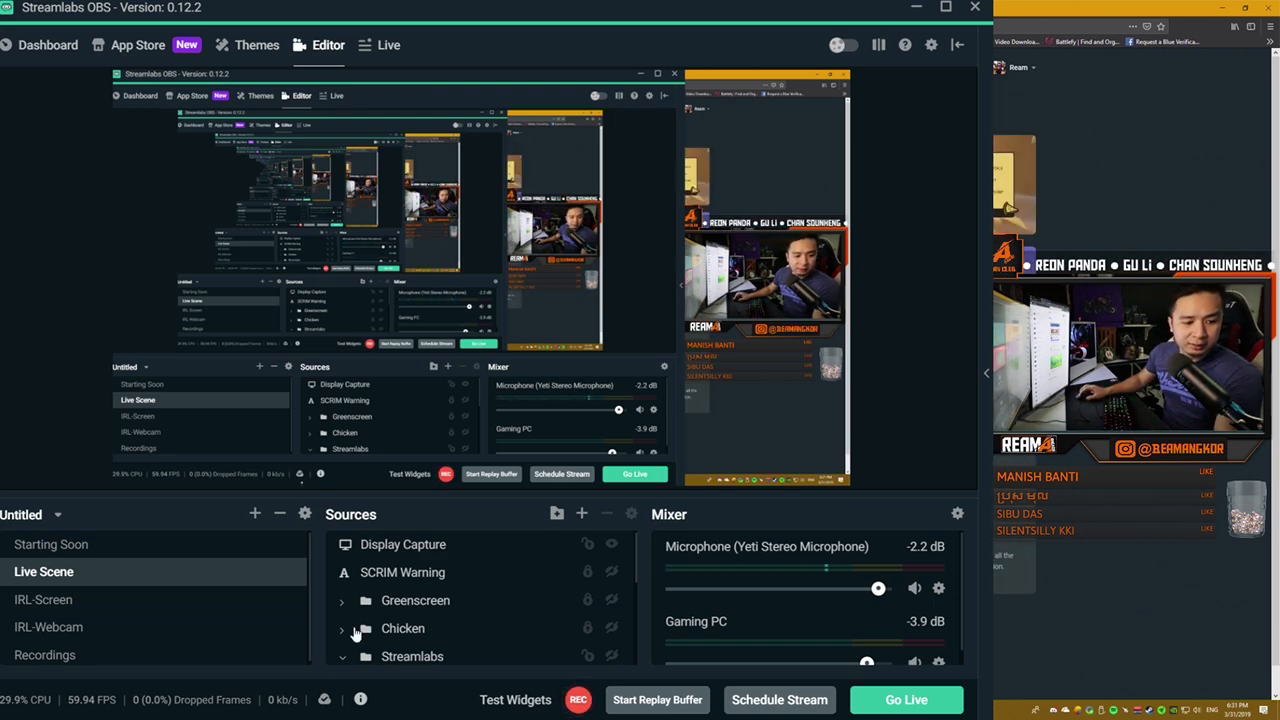
left_click(611, 545)
Switch back to the browser, open the Event List widget and review its theme, enabled events, font and animation settings
key("alt+Tab")
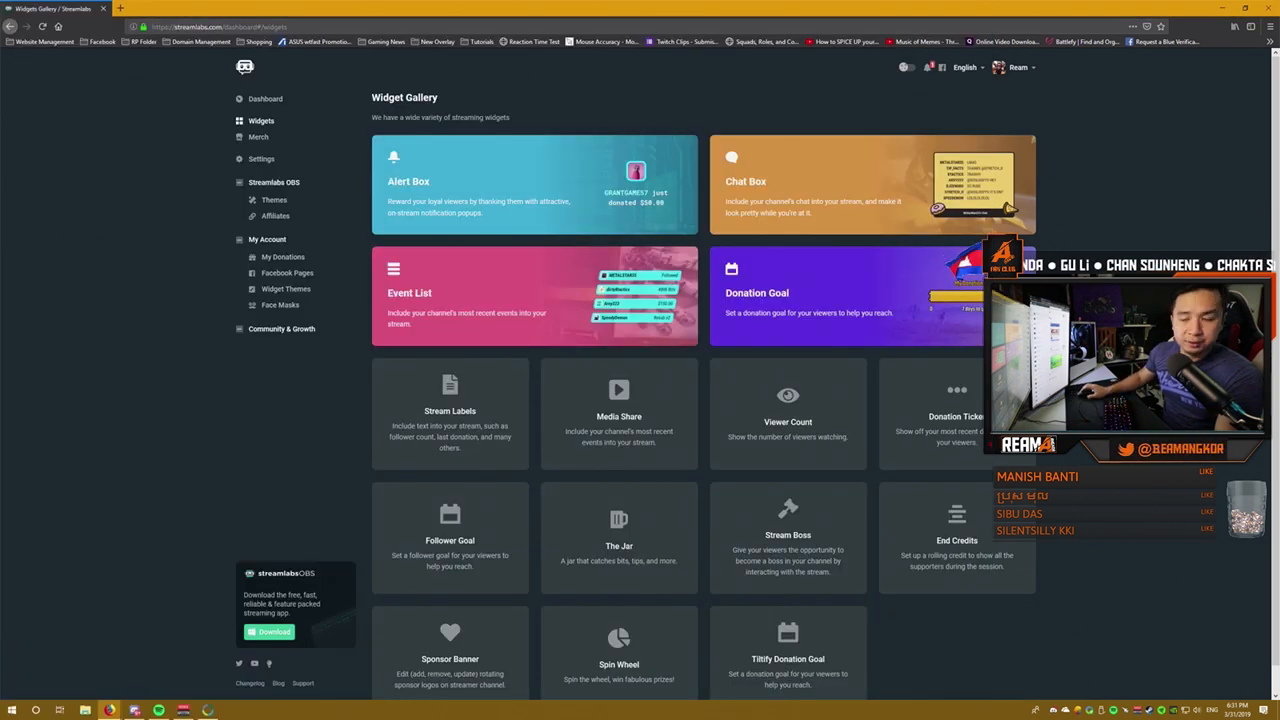
left_click(609, 280)
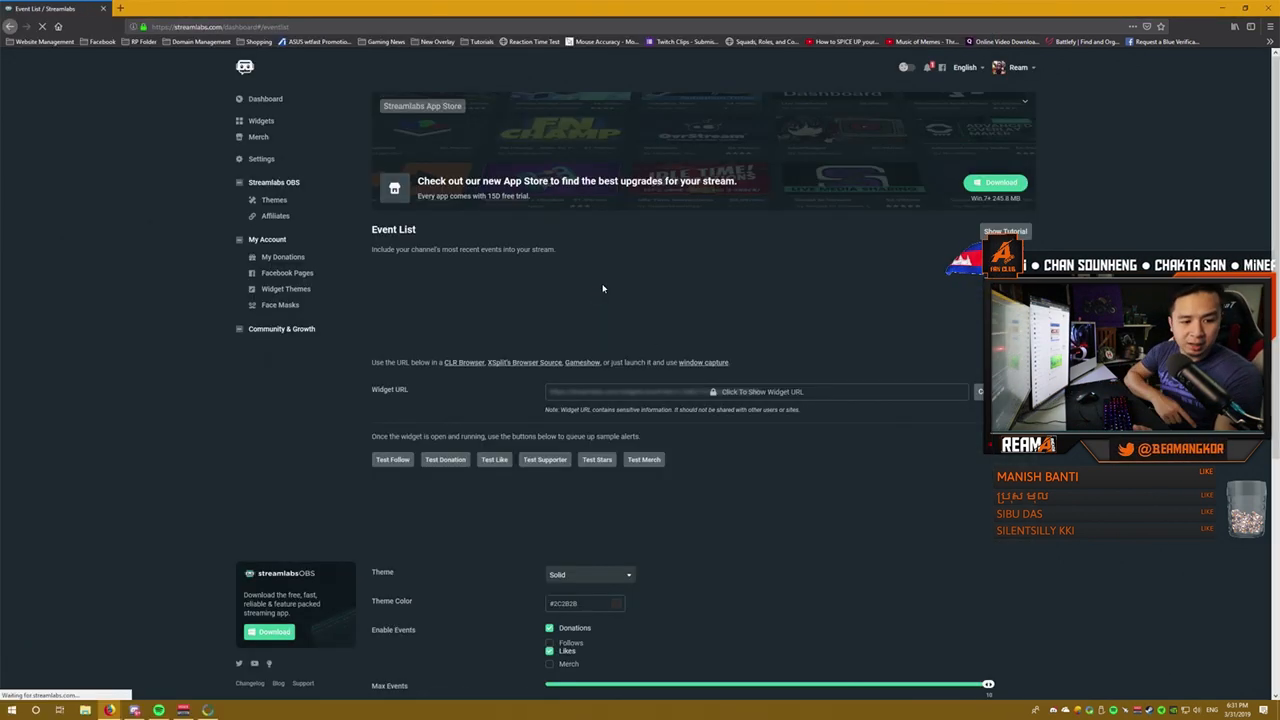
scroll(610, 300, "down", 3)
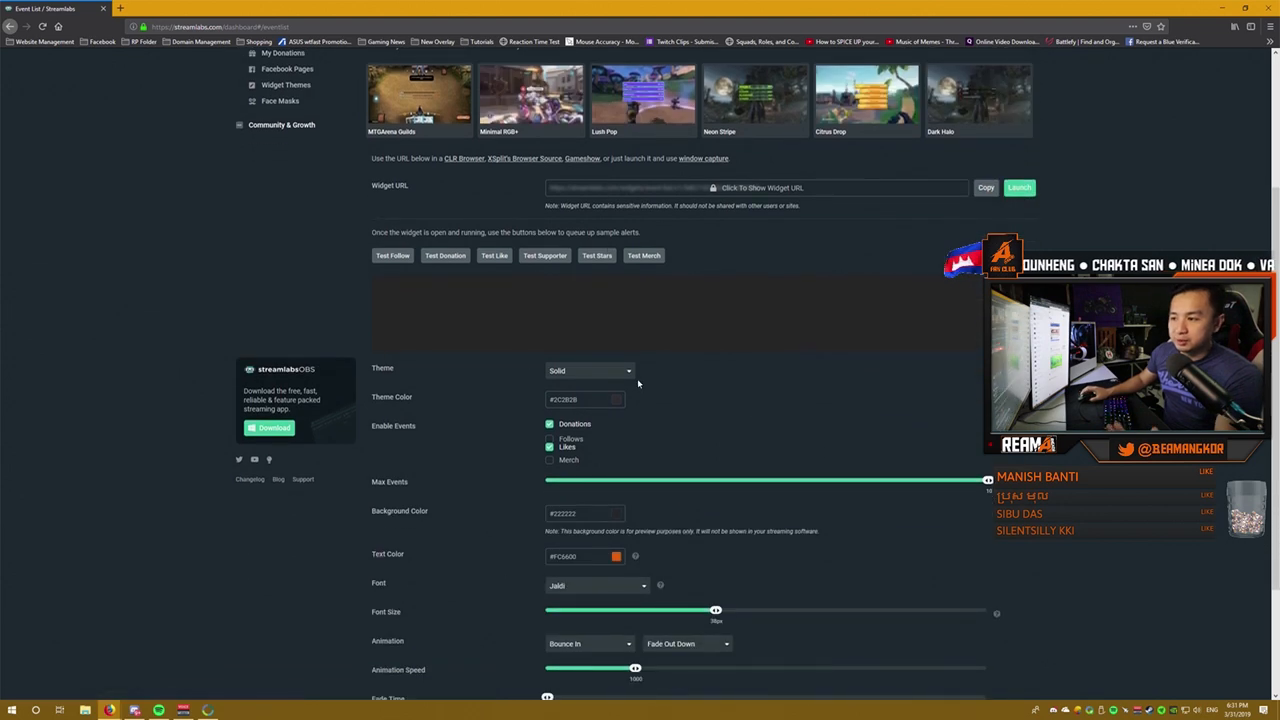
scroll(467, 373, "down", 2)
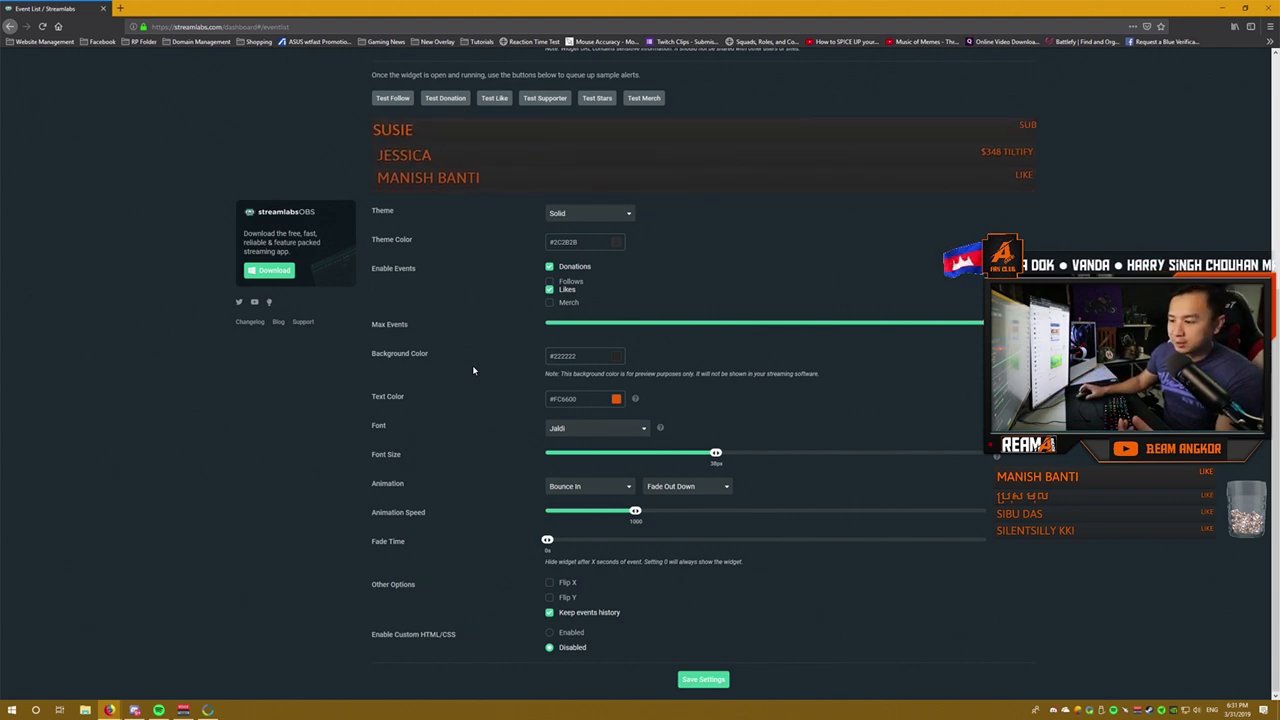
scroll(473, 370, "up", 4)
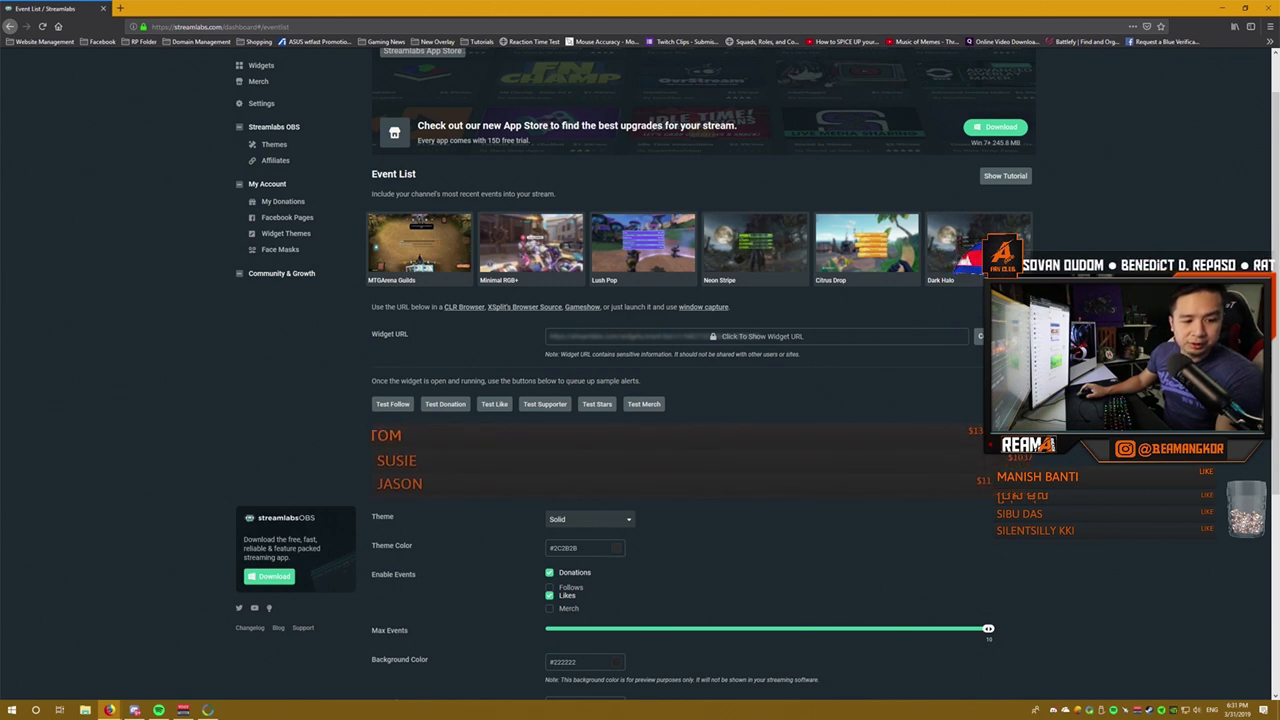
scroll(694, 449, "up", 3)
Open the Follower Goal widget from the Widget Gallery and review its goal title, amounts and days remaining
left_click(258, 121)
scroll(556, 307, "down", 1)
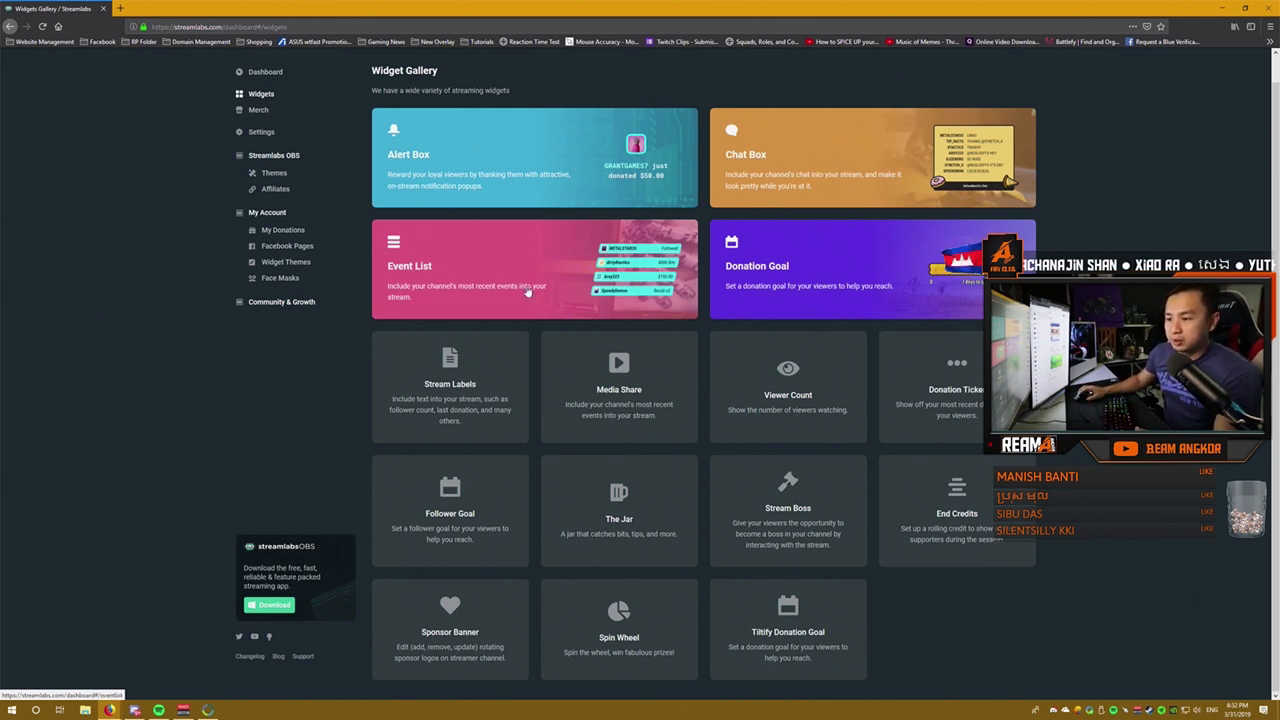
left_click(465, 511)
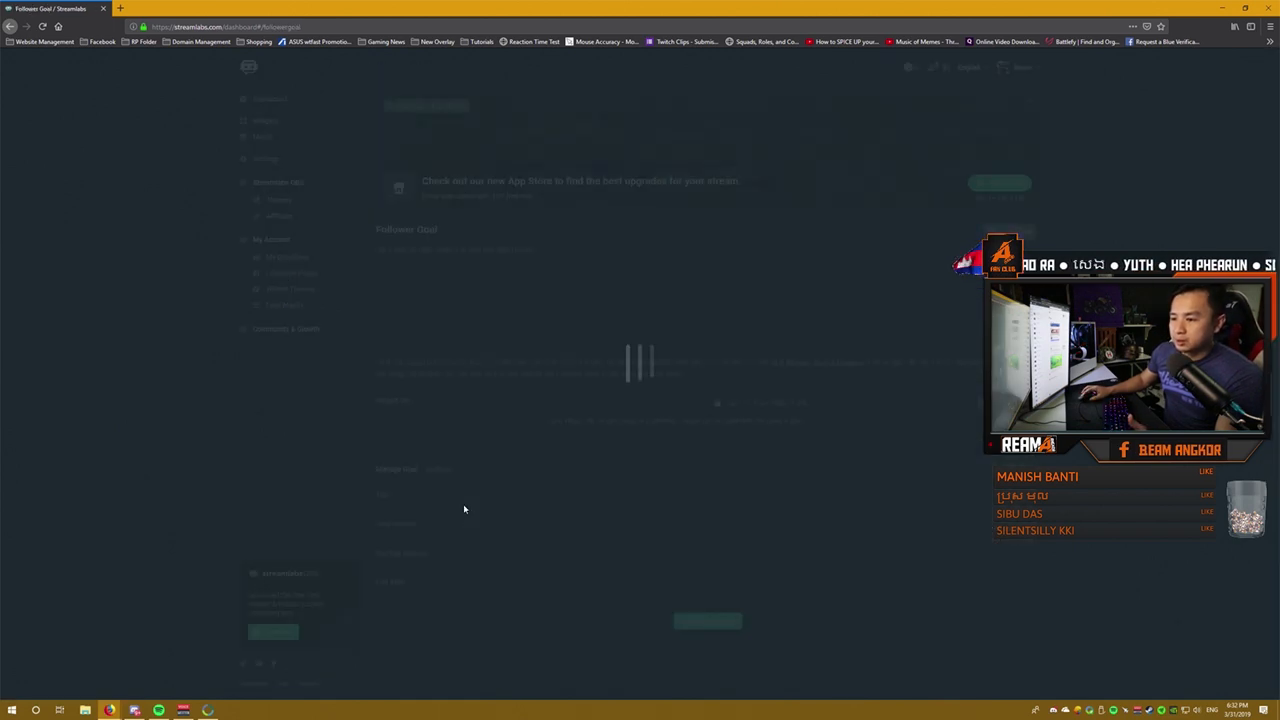
left_click(848, 311)
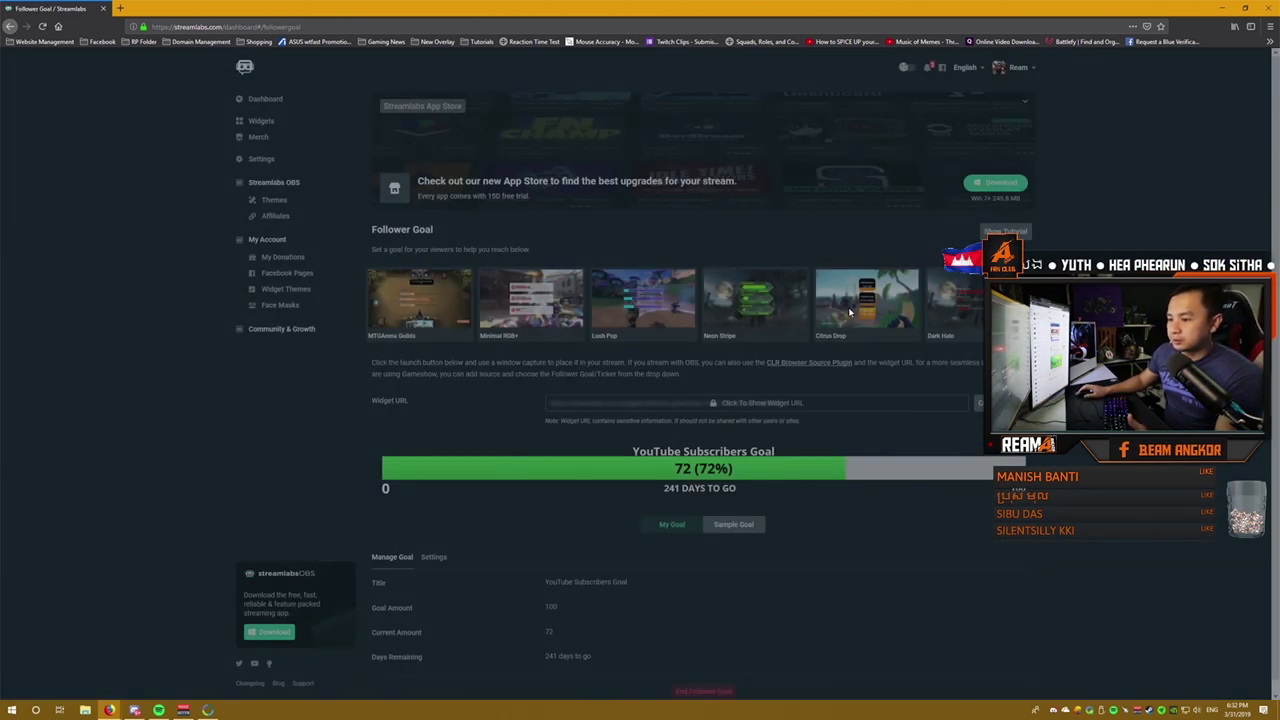
scroll(775, 569, "down", 1)
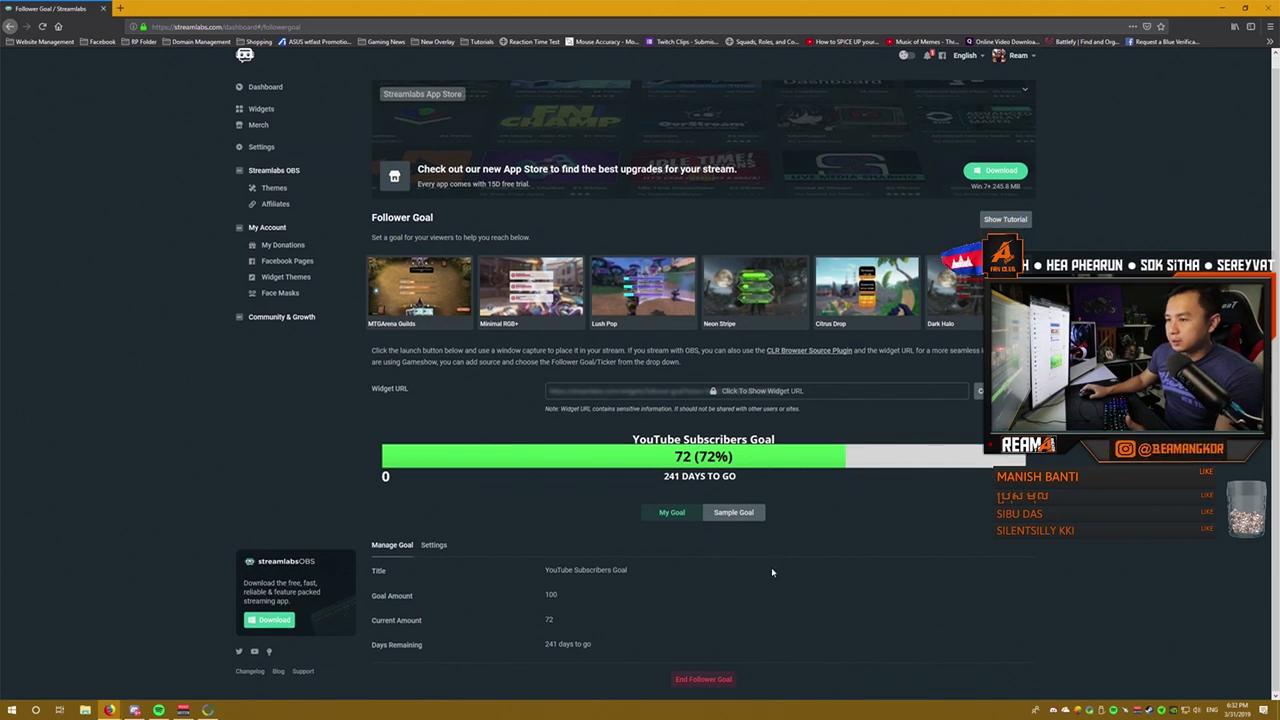
Return to the Widget Gallery and look over the other available widgets
left_click(261, 108)
scroll(517, 400, "down", 1)
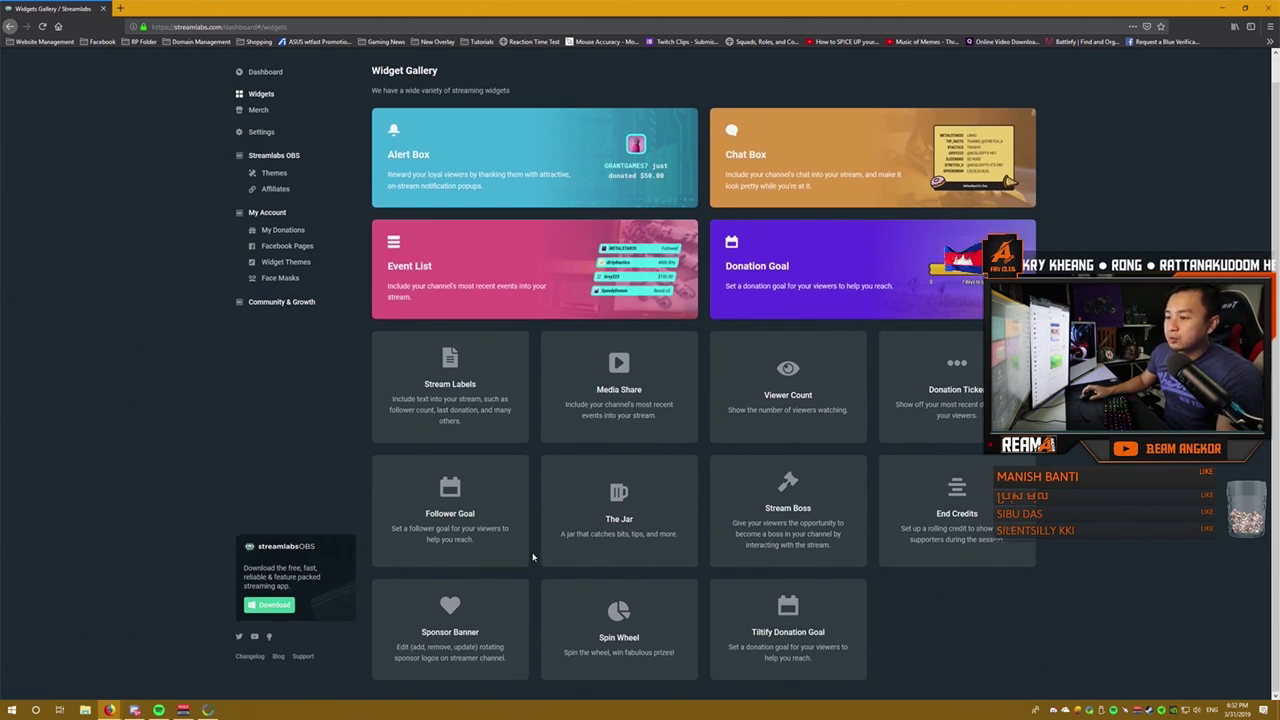
scroll(533, 557, "up", 1)
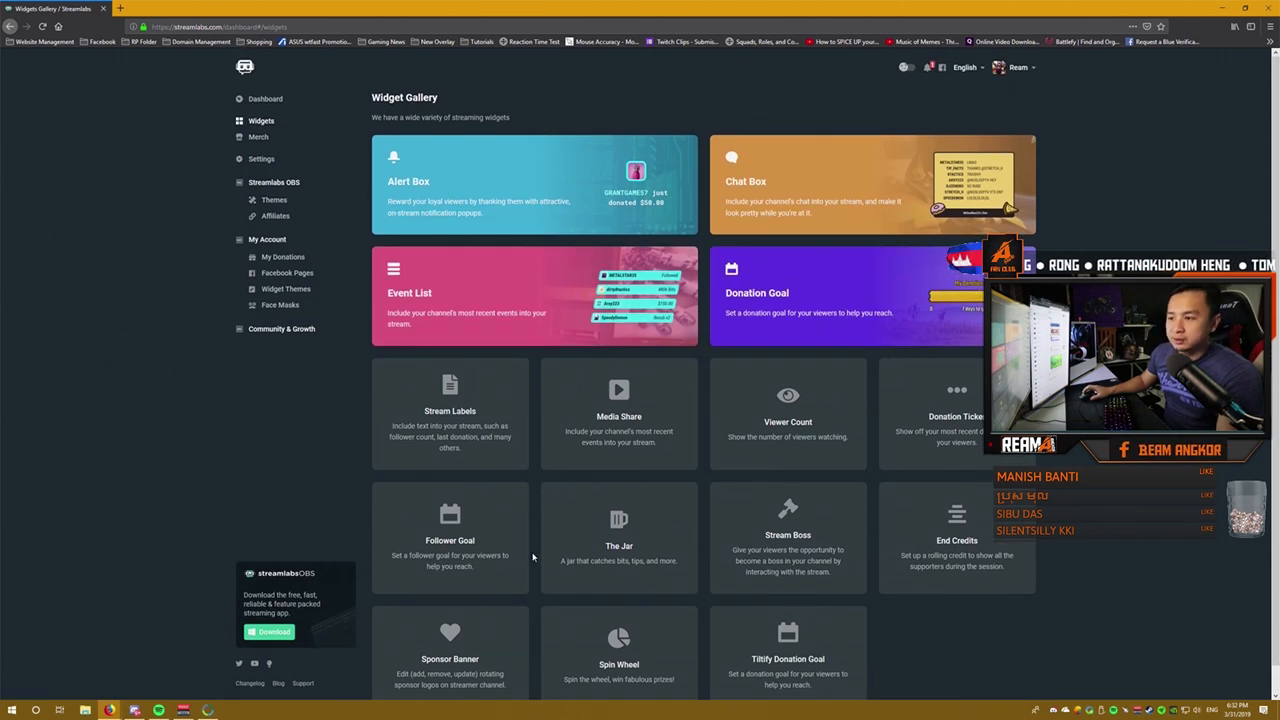